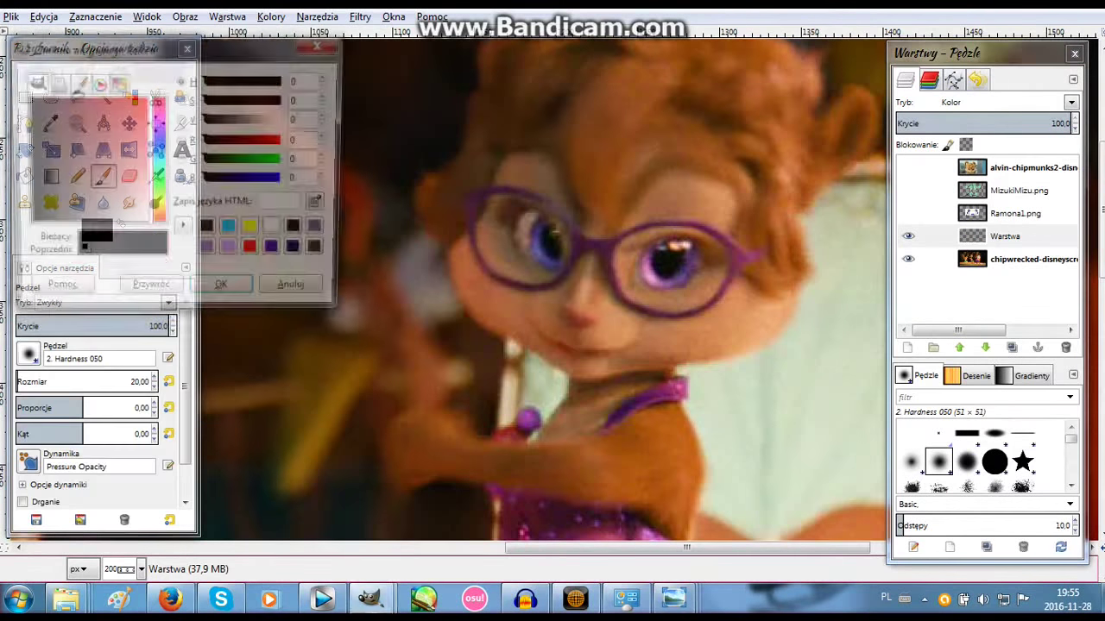
Pick yellow and paint the chipmunk's right eye yellow.
{"action": "left_click", "coordinate": [250, 225]}
{"action": "left_click", "coordinate": [221, 284]}
{"action": "left_click", "coordinate": [663, 266]}
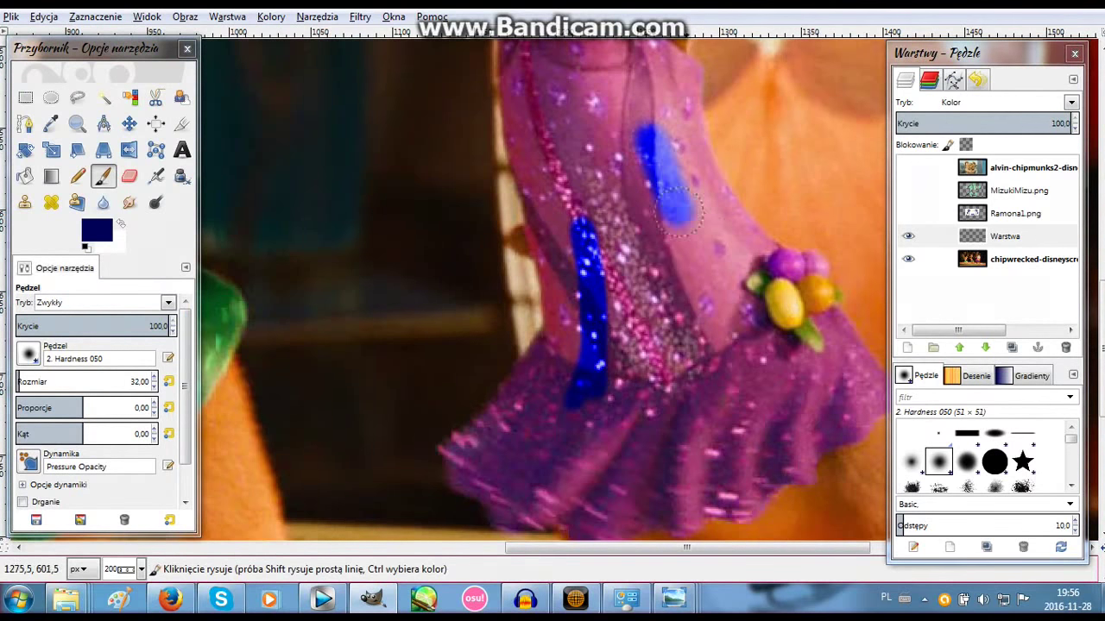
Paint her purple dress, including the right part of the skirt, navy blue.
{"action": "scroll", "coordinate": [682, 207], "scroll_direction": "up", "scroll_amount": 3}
{"action": "mouse_move", "coordinate": [630, 216]}
{"action": "left_mouse_down"}
{"action": "mouse_move", "coordinate": [518, 130]}
{"action": "mouse_move", "coordinate": [553, 458]}
{"action": "mouse_move", "coordinate": [712, 316]}
{"action": "mouse_move", "coordinate": [647, 164]}
{"action": "mouse_move", "coordinate": [587, 276]}
{"action": "mouse_move", "coordinate": [553, 164]}
{"action": "left_mouse_up"}
{"action": "scroll", "coordinate": [643, 164], "scroll_direction": "up", "scroll_amount": 3}
{"action": "left_click_drag", "start_coordinate": [634, 152], "coordinate": [686, 177]}
{"action": "scroll", "coordinate": [592, 234], "scroll_direction": "down", "scroll_amount": 3}
{"action": "scroll", "coordinate": [592, 259], "scroll_direction": "down", "scroll_amount": 3}
{"action": "mouse_move", "coordinate": [596, 224]}
{"action": "left_mouse_down"}
{"action": "mouse_move", "coordinate": [742, 380]}
{"action": "mouse_move", "coordinate": [568, 396]}
{"action": "mouse_move", "coordinate": [484, 298]}
{"action": "mouse_move", "coordinate": [544, 207]}
{"action": "mouse_move", "coordinate": [674, 371]}
{"action": "mouse_move", "coordinate": [744, 232]}
{"action": "mouse_move", "coordinate": [652, 230]}
{"action": "left_mouse_up"}
{"action": "mouse_move", "coordinate": [808, 225]}
{"action": "left_mouse_down"}
{"action": "mouse_move", "coordinate": [863, 276]}
{"action": "mouse_move", "coordinate": [732, 345]}
{"action": "mouse_move", "coordinate": [665, 357]}
{"action": "left_mouse_up"}
Erase stray paint and blur the dress's painted edges.
{"action": "scroll", "coordinate": [665, 357], "scroll_direction": "right", "scroll_amount": 2}
{"action": "key", "text": "shift+e"}
{"action": "key", "text": "shift+u"}
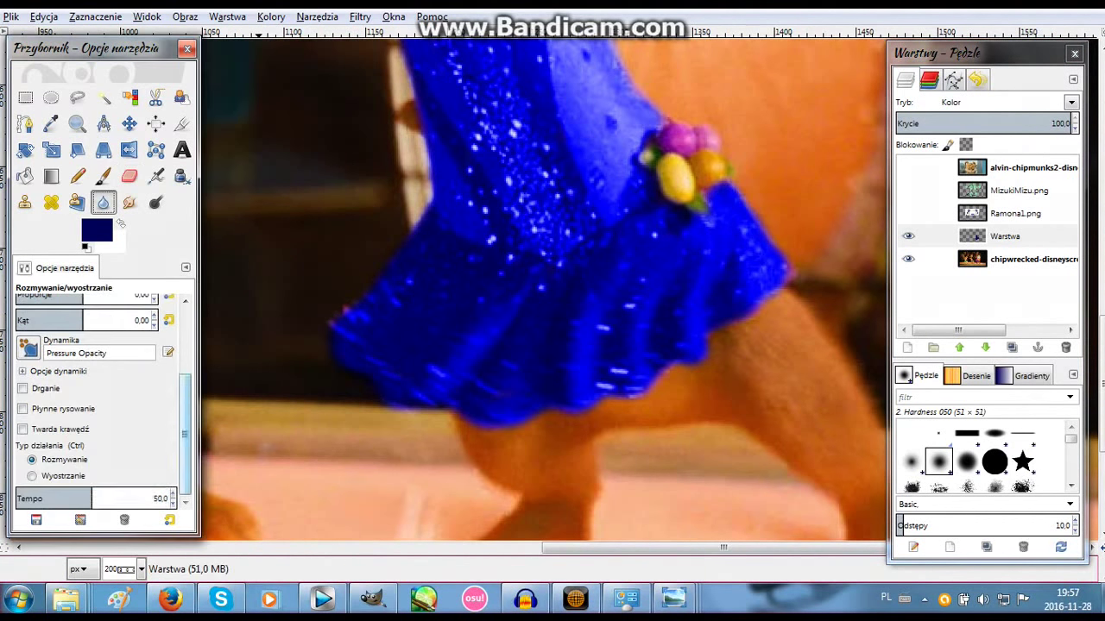
{"action": "scroll", "coordinate": [423, 86], "scroll_direction": "up", "scroll_amount": 2}
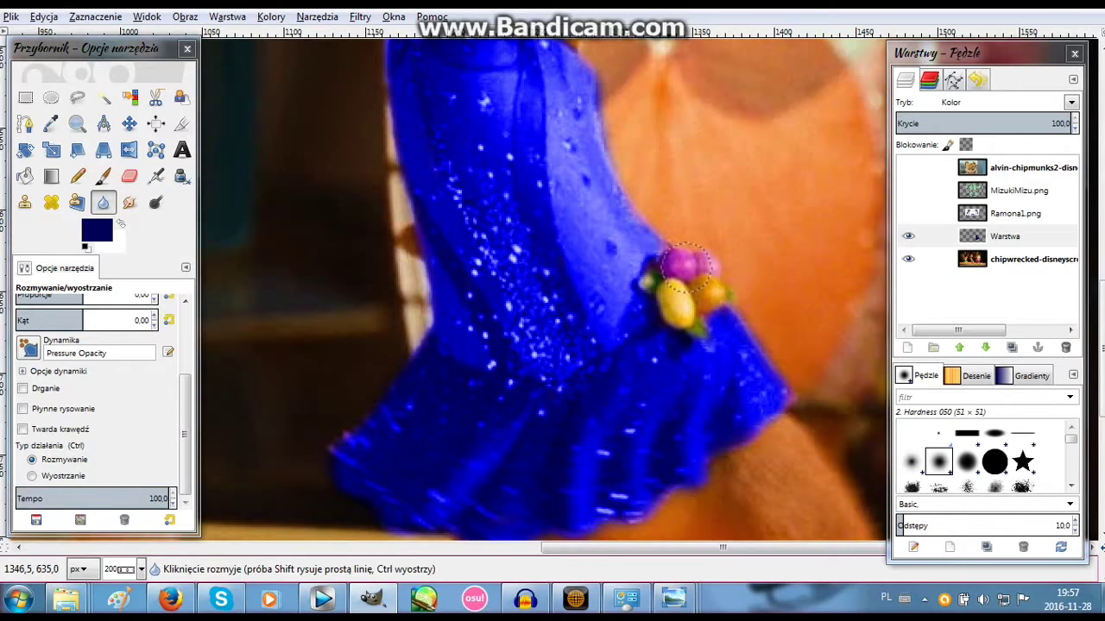
{"action": "scroll", "coordinate": [483, 121], "scroll_direction": "up", "scroll_amount": 2}
{"action": "scroll", "coordinate": [556, 164], "scroll_direction": "up", "scroll_amount": 2}
Zoom to 400% on the face and set the paint colour to pure blue 0000ff.
{"action": "scroll", "coordinate": [557, 164], "scroll_direction": "up", "scroll_amount": 4}
{"action": "key", "text": "shift+e"}
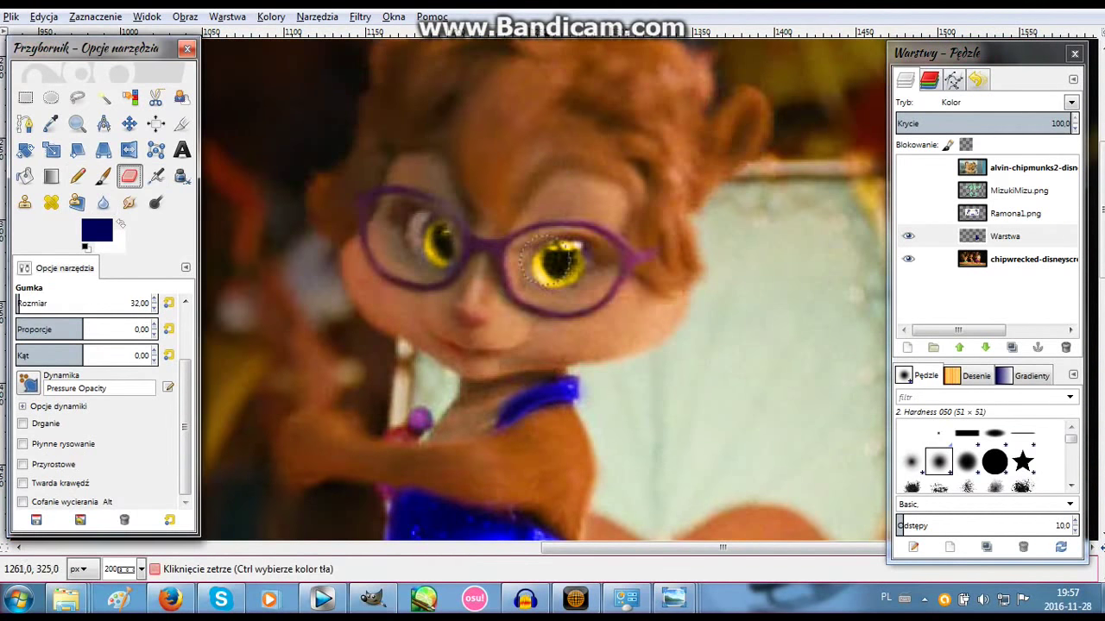
{"action": "key", "text": "p"}
{"action": "key", "text": "3"}
{"action": "left_click", "coordinate": [96, 230]}
{"action": "left_click", "coordinate": [208, 230]}
{"action": "left_click", "coordinate": [224, 293]}
{"action": "left_click", "coordinate": [97, 230]}
{"action": "left_click", "coordinate": [322, 252]}
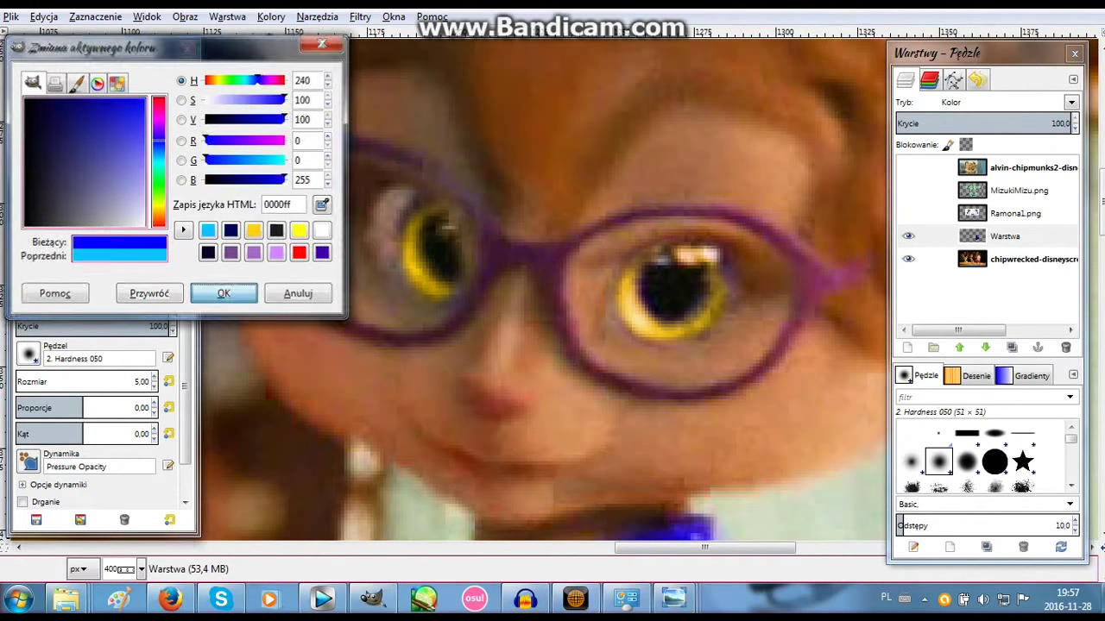
{"action": "left_click", "coordinate": [224, 294]}
Paint the glasses frame blue and blur both lens and temple outlines.
{"action": "left_click_drag", "start_coordinate": [493, 261], "coordinate": [419, 338]}
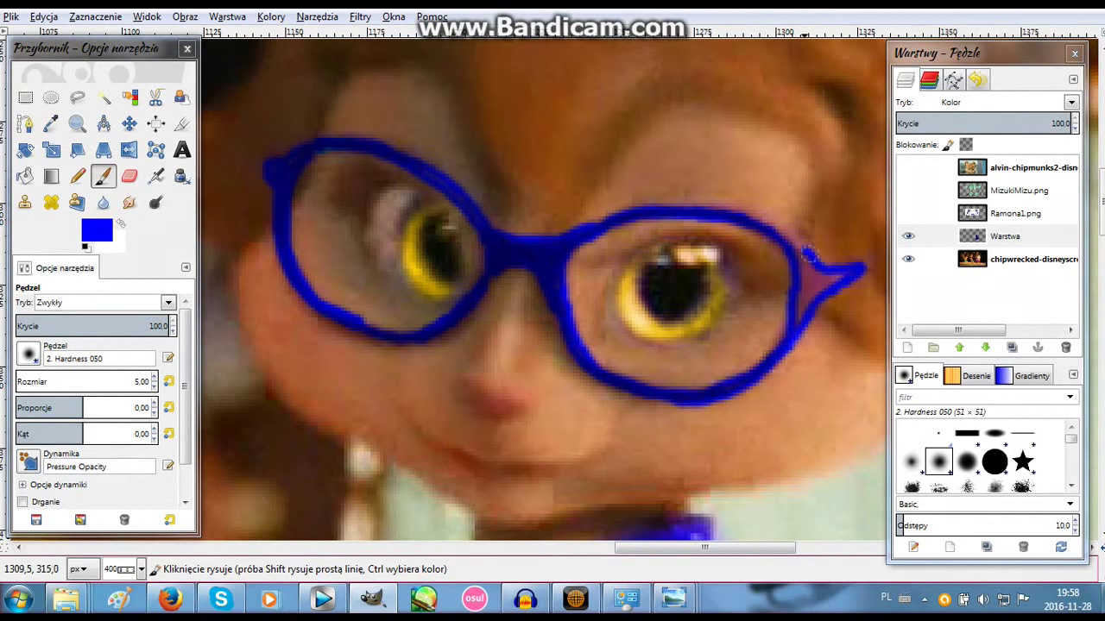
{"action": "key", "text": "shift+u"}
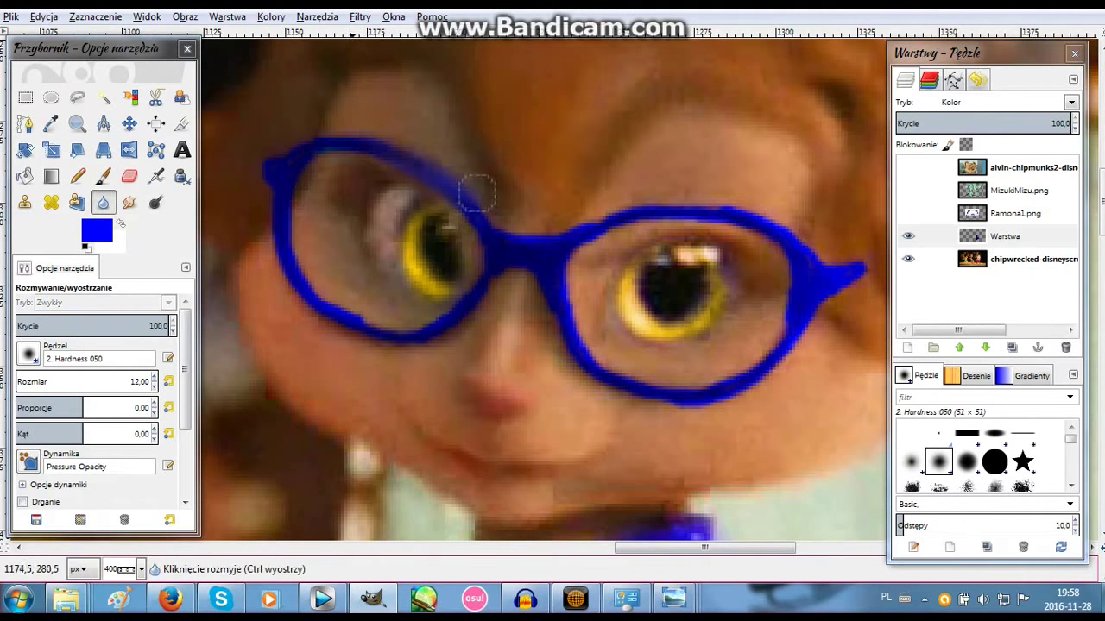
{"action": "left_click_drag", "start_coordinate": [371, 147], "coordinate": [289, 263]}
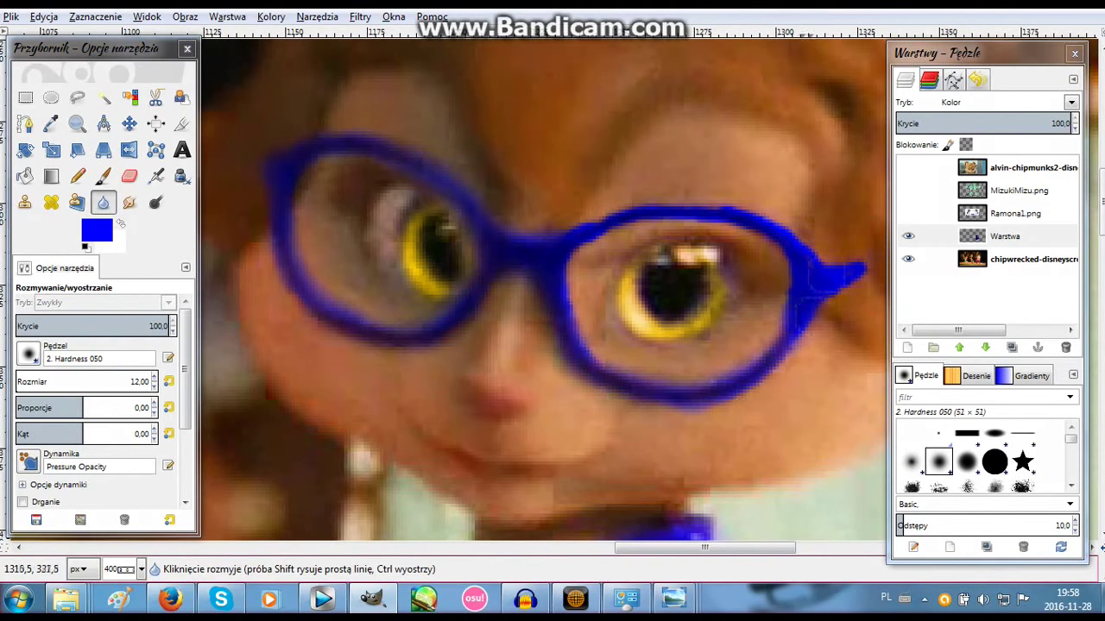
{"action": "left_click_drag", "start_coordinate": [854, 276], "coordinate": [772, 199]}
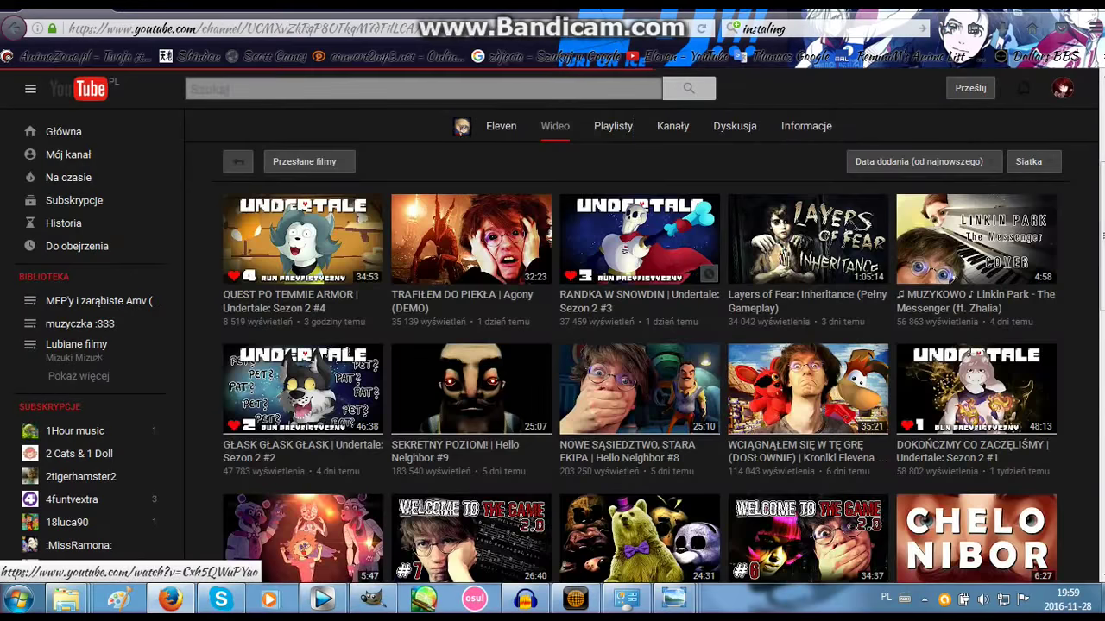
Play the fourth video of the channel's Najlepsze Momenty playlist from the Playlisty tab.
{"action": "left_click", "coordinate": [613, 126]}
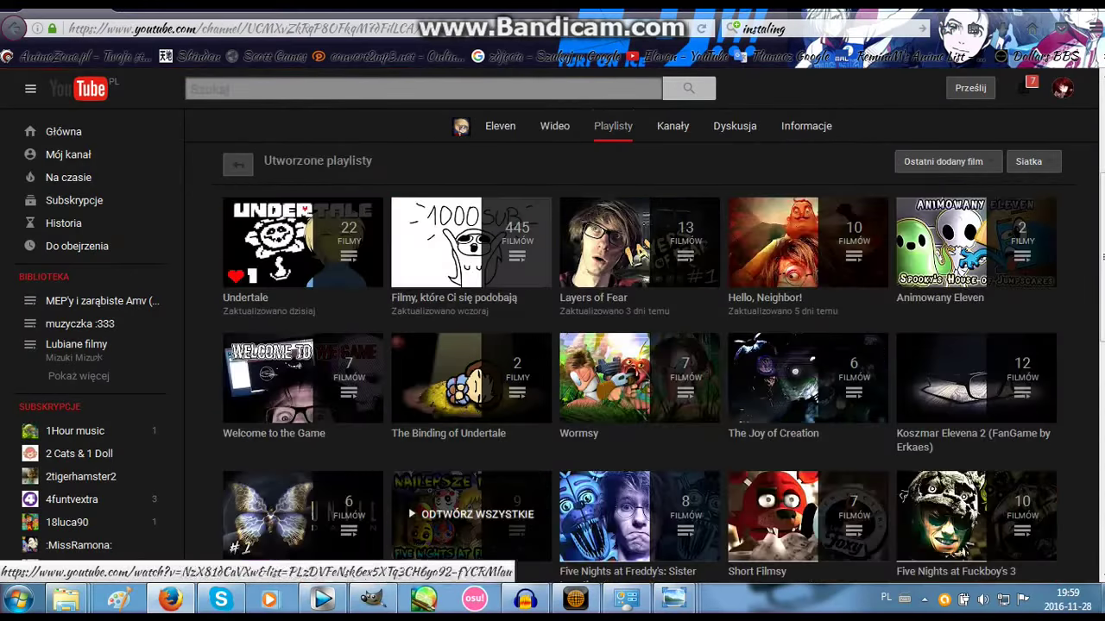
{"action": "left_click", "coordinate": [379, 518]}
{"action": "left_click", "coordinate": [803, 428]}
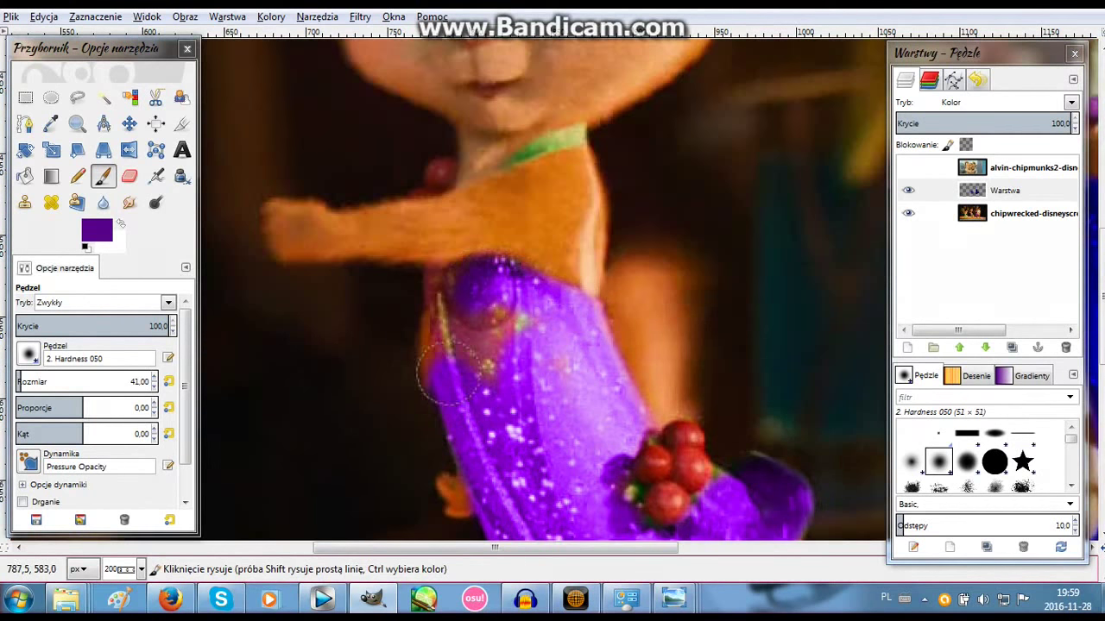
Erase stray purple from the collar and blur the dress paint edges.
{"action": "left_click_drag", "start_coordinate": [528, 160], "coordinate": [509, 192]}
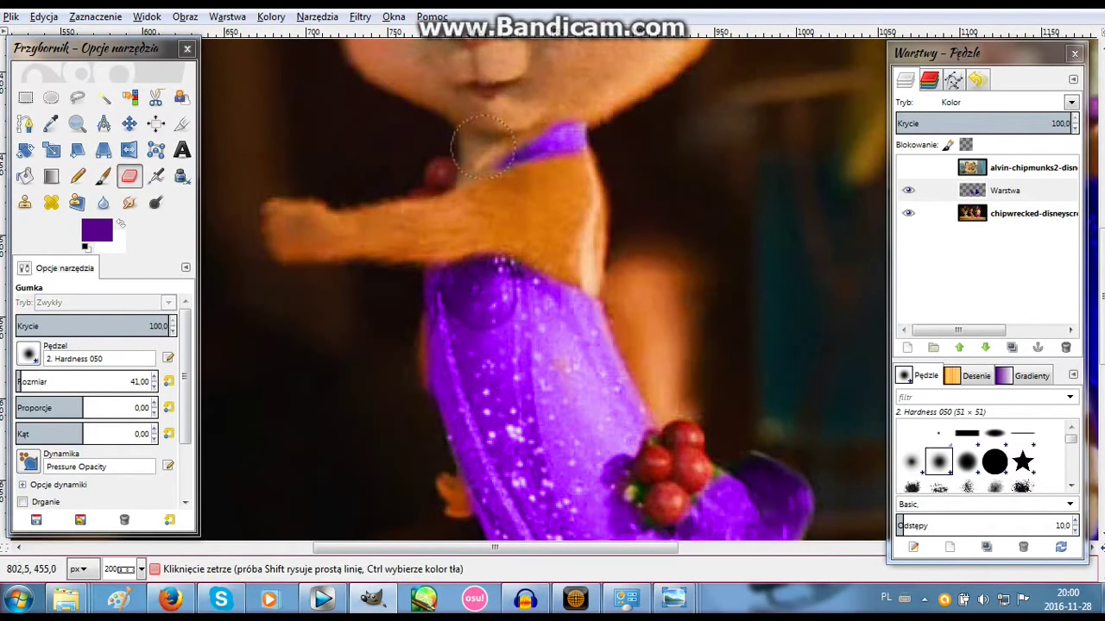
{"action": "key", "text": "shift+u"}
{"action": "scroll", "coordinate": [561, 141], "scroll_direction": "down", "scroll_amount": 5}
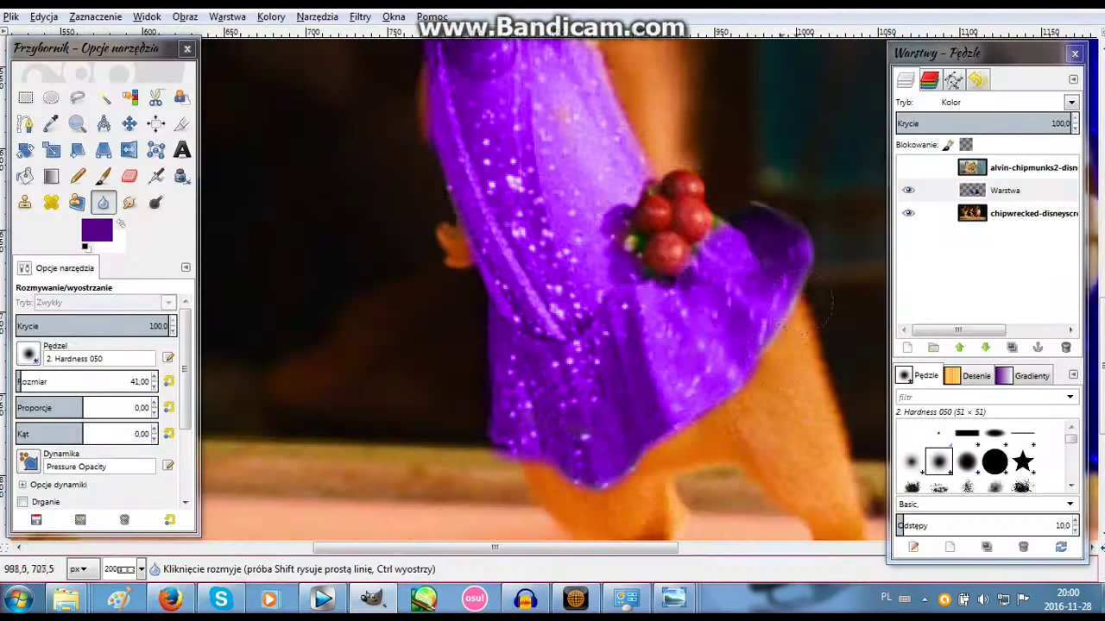
{"action": "scroll", "coordinate": [587, 471], "scroll_direction": "up", "scroll_amount": 3}
Zoom in on her face and paint the right eye blue.
{"action": "key", "text": "p"}
{"action": "scroll", "coordinate": [587, 471], "scroll_direction": "up", "scroll_amount": 3}
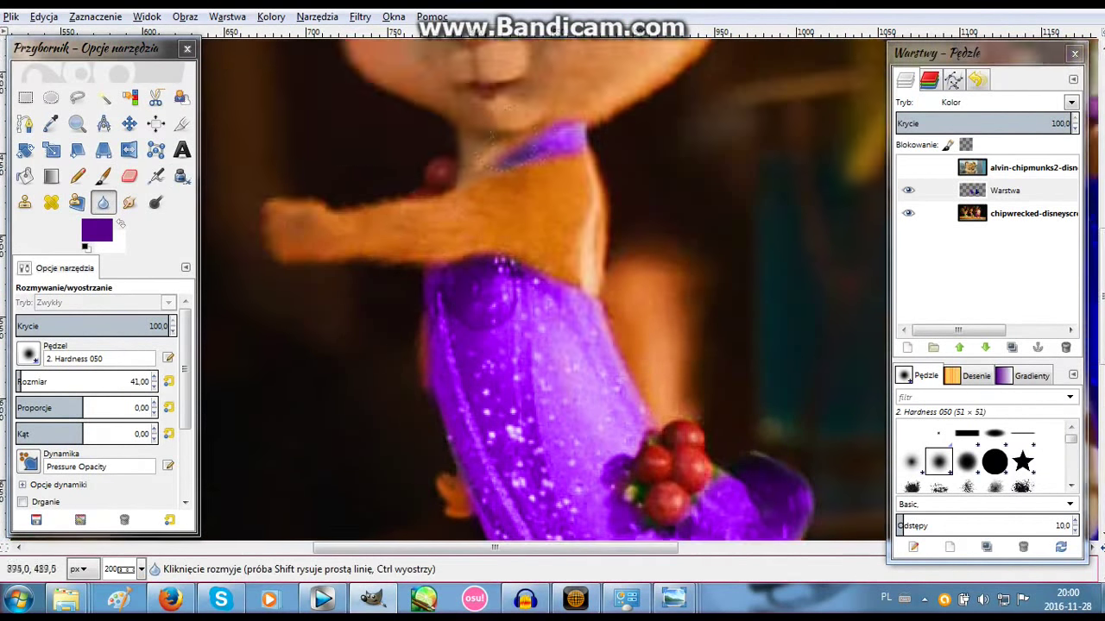
{"action": "scroll", "coordinate": [587, 470], "scroll_direction": "up", "scroll_amount": 3}
{"action": "key", "text": "z"}
{"action": "left_click", "coordinate": [491, 207]}
{"action": "key", "text": "p"}
{"action": "left_click", "coordinate": [97, 230]}
{"action": "left_click", "coordinate": [227, 227]}
{"action": "left_click", "coordinate": [224, 290]}
{"action": "mouse_move", "coordinate": [604, 220]}
{"action": "left_mouse_down"}
{"action": "mouse_move", "coordinate": [630, 226]}
{"action": "mouse_move", "coordinate": [604, 246]}
{"action": "left_mouse_up"}
Try light cyan, then paint the left eye green.
{"action": "left_click", "coordinate": [96, 230]}
{"action": "left_click", "coordinate": [74, 98]}
{"action": "left_click", "coordinate": [217, 291]}
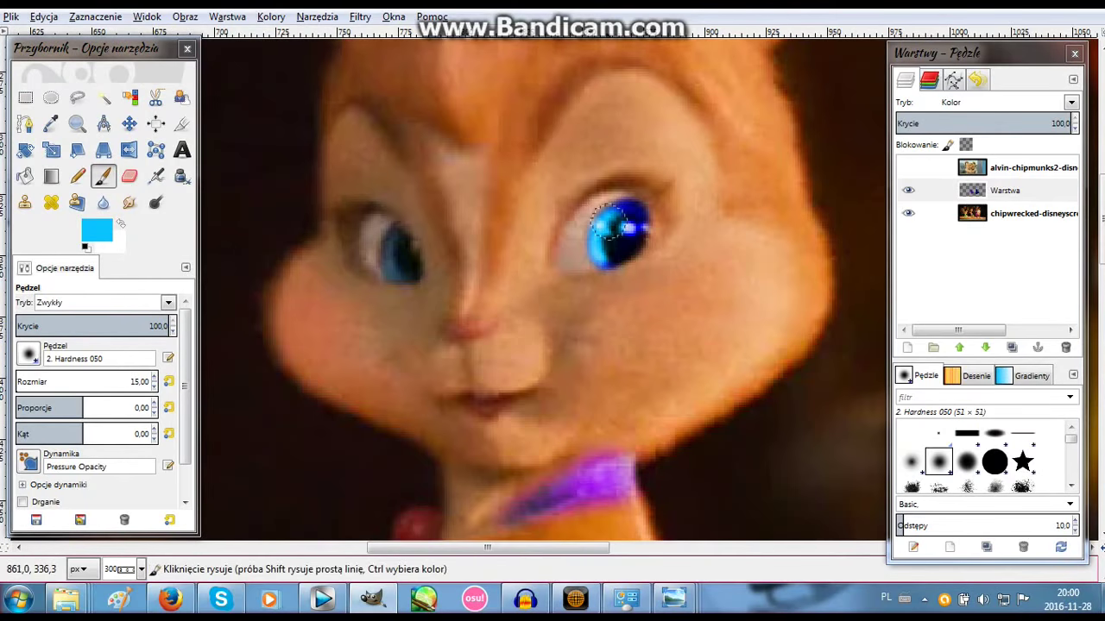
{"action": "left_click", "coordinate": [97, 230]}
{"action": "left_click", "coordinate": [259, 250]}
{"action": "left_click", "coordinate": [222, 291]}
{"action": "left_click_drag", "start_coordinate": [387, 246], "coordinate": [416, 265]}
{"action": "key", "text": "shift+e"}
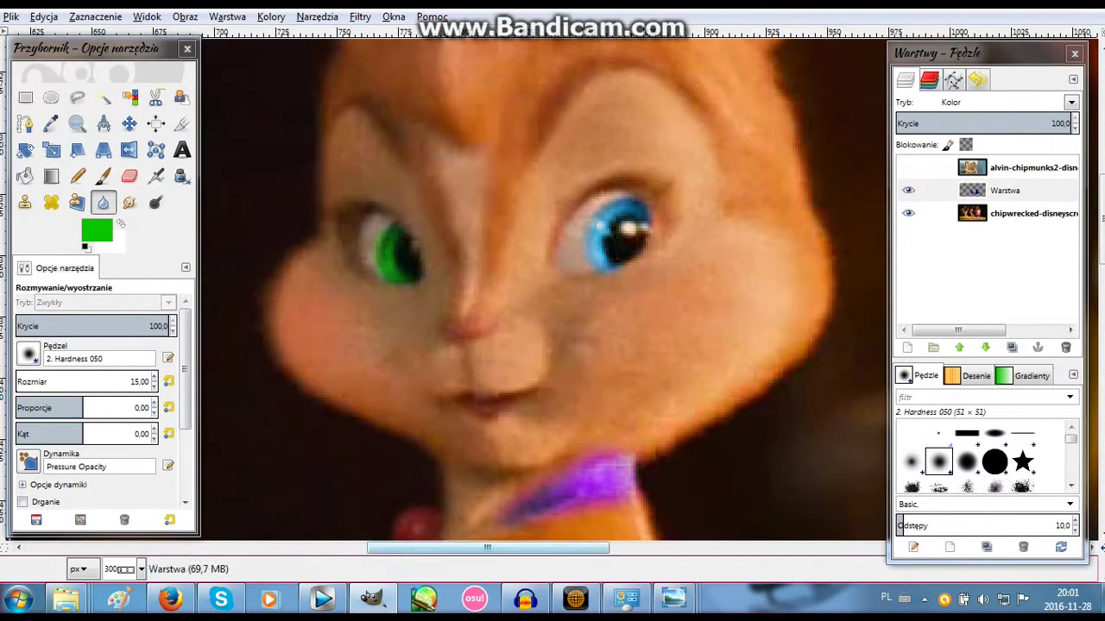
{"action": "scroll", "coordinate": [733, 207], "scroll_direction": "right", "scroll_amount": 10}
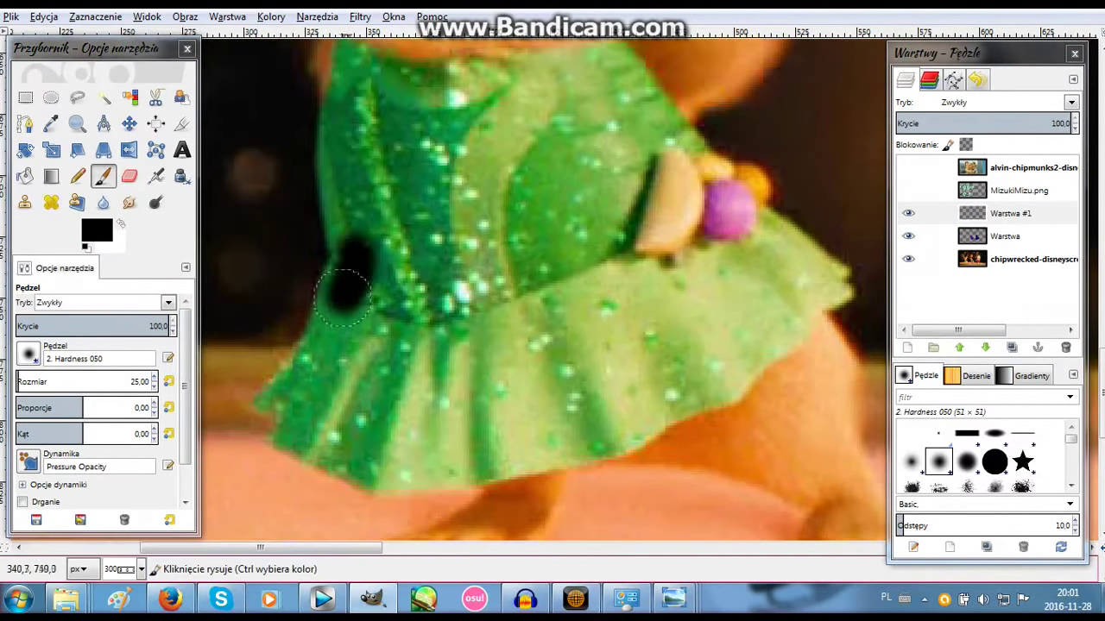
Cover the green dress in black on Warstwa #1 at 75.3 opacity.
{"action": "mouse_move", "coordinate": [343, 298]}
{"action": "left_mouse_down"}
{"action": "mouse_move", "coordinate": [493, 402]}
{"action": "mouse_move", "coordinate": [365, 446]}
{"action": "mouse_move", "coordinate": [460, 327]}
{"action": "mouse_move", "coordinate": [752, 234]}
{"action": "mouse_move", "coordinate": [824, 302]}
{"action": "mouse_move", "coordinate": [535, 436]}
{"action": "mouse_move", "coordinate": [676, 150]}
{"action": "mouse_move", "coordinate": [601, 346]}
{"action": "mouse_move", "coordinate": [794, 297]}
{"action": "left_mouse_up"}
{"action": "scroll", "coordinate": [561, 216], "scroll_direction": "up", "scroll_amount": 5}
{"action": "mouse_move", "coordinate": [470, 203]}
{"action": "left_mouse_down"}
{"action": "mouse_move", "coordinate": [563, 183]}
{"action": "mouse_move", "coordinate": [484, 202]}
{"action": "left_mouse_up"}
{"action": "scroll", "coordinate": [518, 216], "scroll_direction": "down", "scroll_amount": 3}
{"action": "mouse_move", "coordinate": [639, 220]}
{"action": "left_mouse_down"}
{"action": "mouse_move", "coordinate": [337, 345]}
{"action": "mouse_move", "coordinate": [546, 346]}
{"action": "mouse_move", "coordinate": [517, 247]}
{"action": "mouse_move", "coordinate": [338, 370]}
{"action": "left_mouse_up"}
{"action": "mouse_move", "coordinate": [1027, 124]}
{"action": "left_mouse_down"}
{"action": "mouse_move", "coordinate": [907, 123]}
{"action": "mouse_move", "coordinate": [1027, 124]}
{"action": "left_mouse_up"}
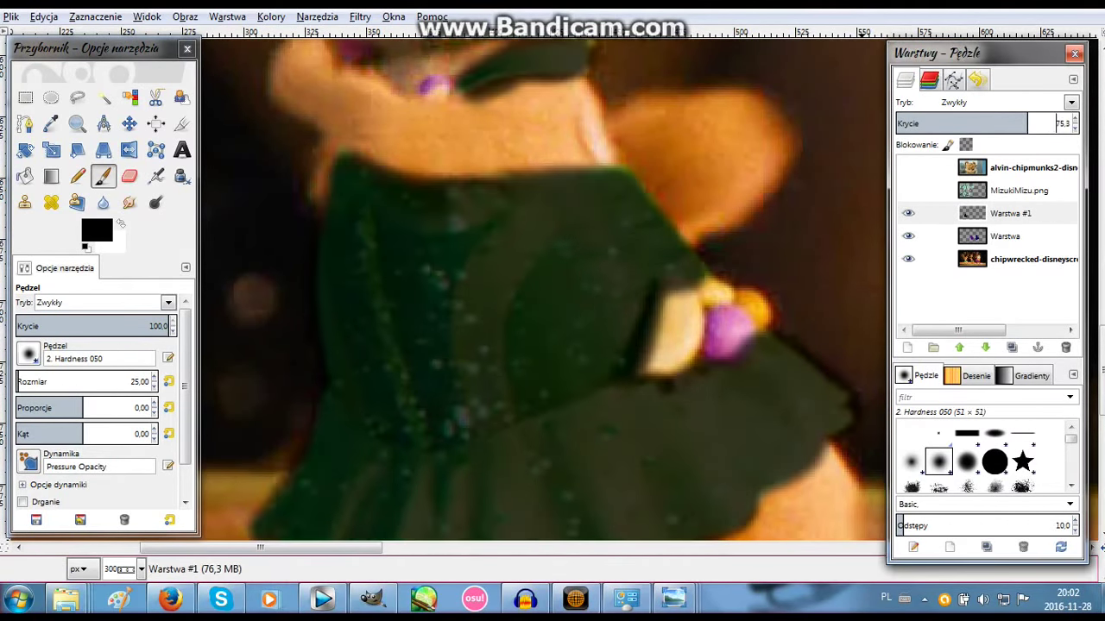
Blur the overlay, zoom out to judge it, then delete layer Warstwa #1.
{"action": "key", "text": "shift+u"}
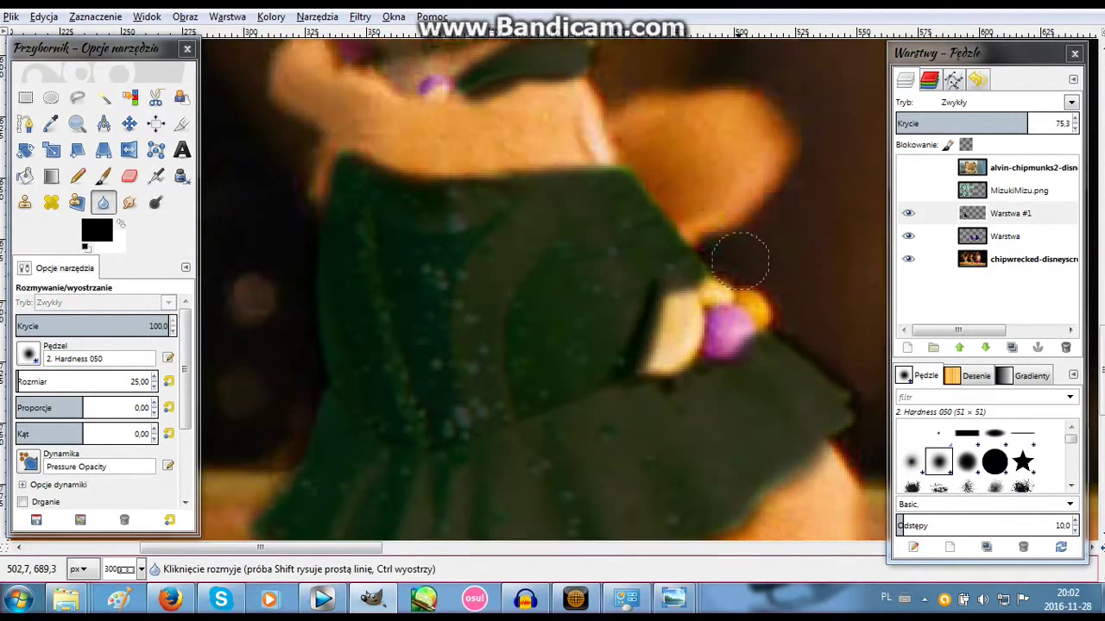
{"action": "key", "text": "minus"}
{"action": "key", "text": "plus"}
{"action": "key", "text": "z"}
{"action": "key", "text": "1"}
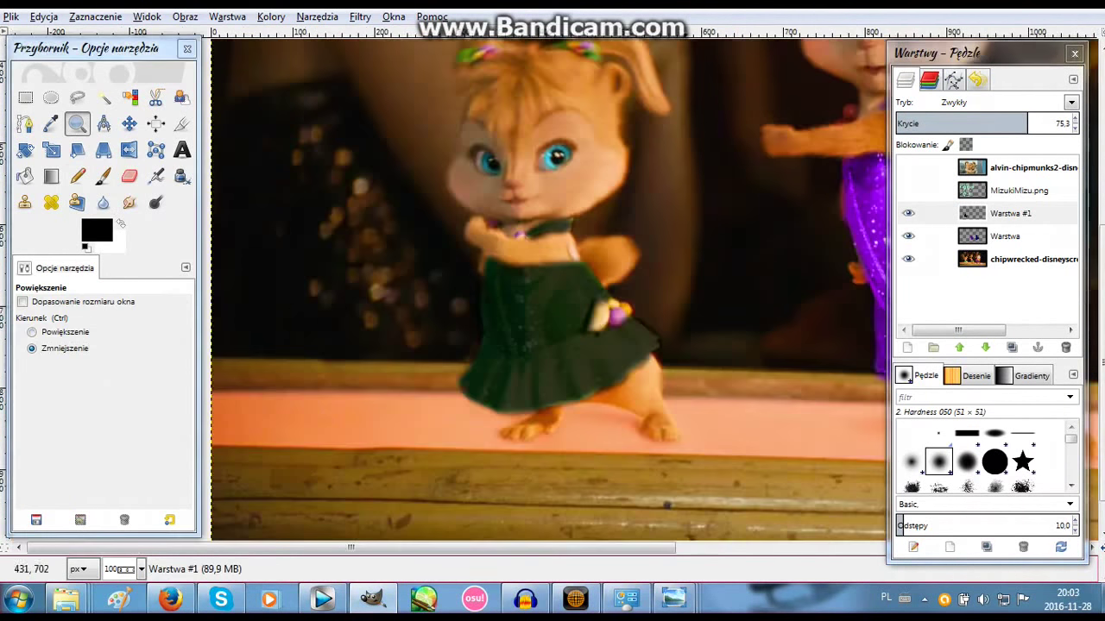
{"action": "key", "text": "minus"}
{"action": "left_click", "coordinate": [1065, 347]}
Paint the green dress bodice and skirt grey on the Color-mode layer.
{"action": "key", "text": "p"}
{"action": "key", "text": "plus"}
{"action": "key", "text": "plus"}
{"action": "key", "text": "plus"}
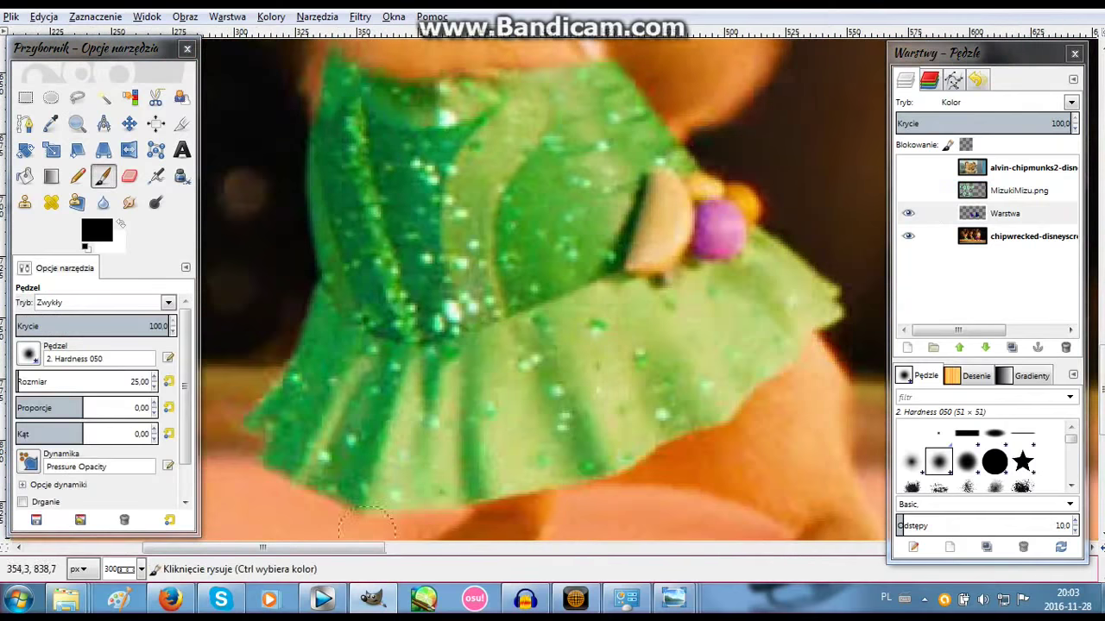
{"action": "left_click_drag", "start_coordinate": [432, 156], "coordinate": [536, 380]}
{"action": "mouse_move", "coordinate": [552, 172]}
{"action": "left_mouse_down"}
{"action": "mouse_move", "coordinate": [812, 285]}
{"action": "mouse_move", "coordinate": [622, 466]}
{"action": "mouse_move", "coordinate": [267, 419]}
{"action": "mouse_move", "coordinate": [389, 449]}
{"action": "mouse_move", "coordinate": [535, 216]}
{"action": "mouse_move", "coordinate": [604, 130]}
{"action": "mouse_move", "coordinate": [362, 80]}
{"action": "mouse_move", "coordinate": [488, 194]}
{"action": "mouse_move", "coordinate": [449, 96]}
{"action": "mouse_move", "coordinate": [681, 378]}
{"action": "mouse_move", "coordinate": [701, 319]}
{"action": "left_mouse_up"}
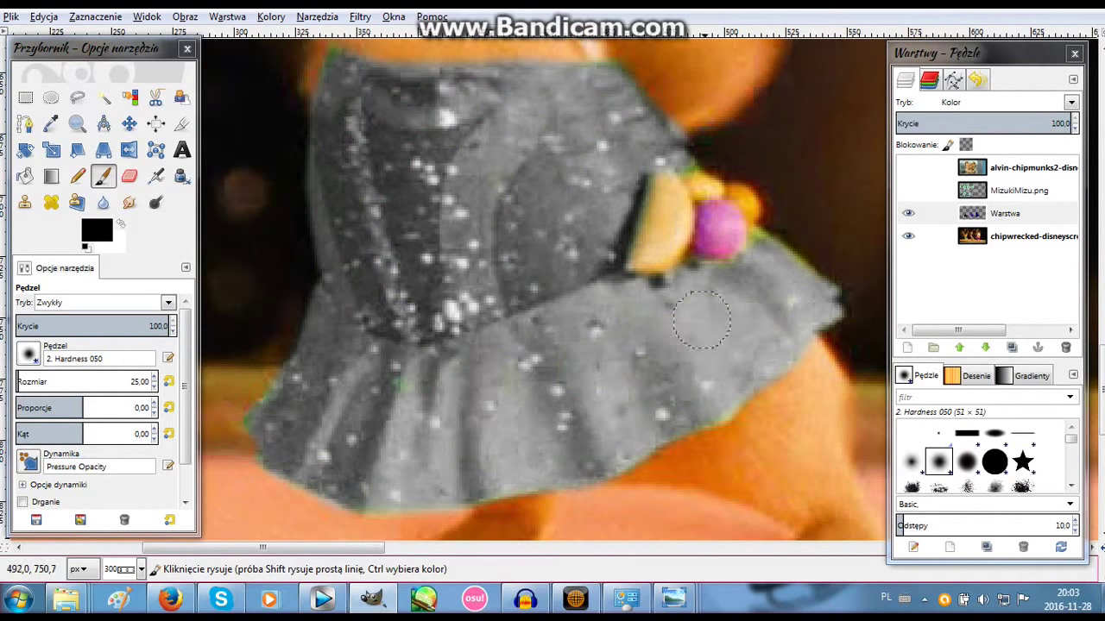
Blur the dress edges, paint the green collar grey, and zoom to the blue-dress chipmunk.
{"action": "key", "text": "shift+u"}
{"action": "scroll", "coordinate": [707, 280], "scroll_direction": "up", "scroll_amount": 3}
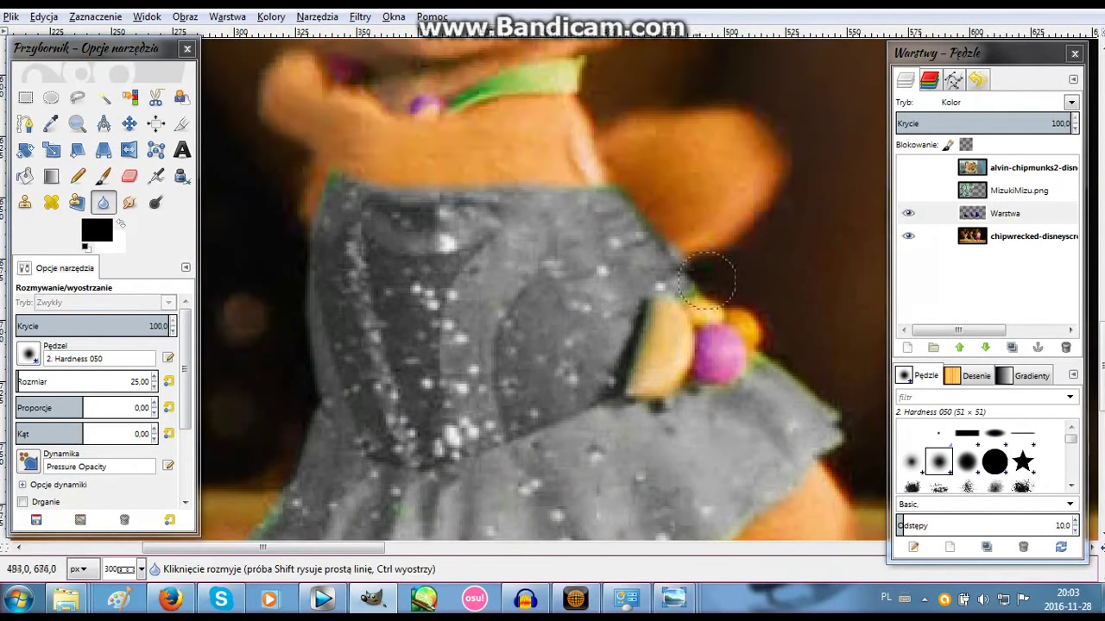
{"action": "key", "text": "p"}
{"action": "left_click_drag", "start_coordinate": [449, 100], "coordinate": [574, 77]}
{"action": "key", "text": "shift+e"}
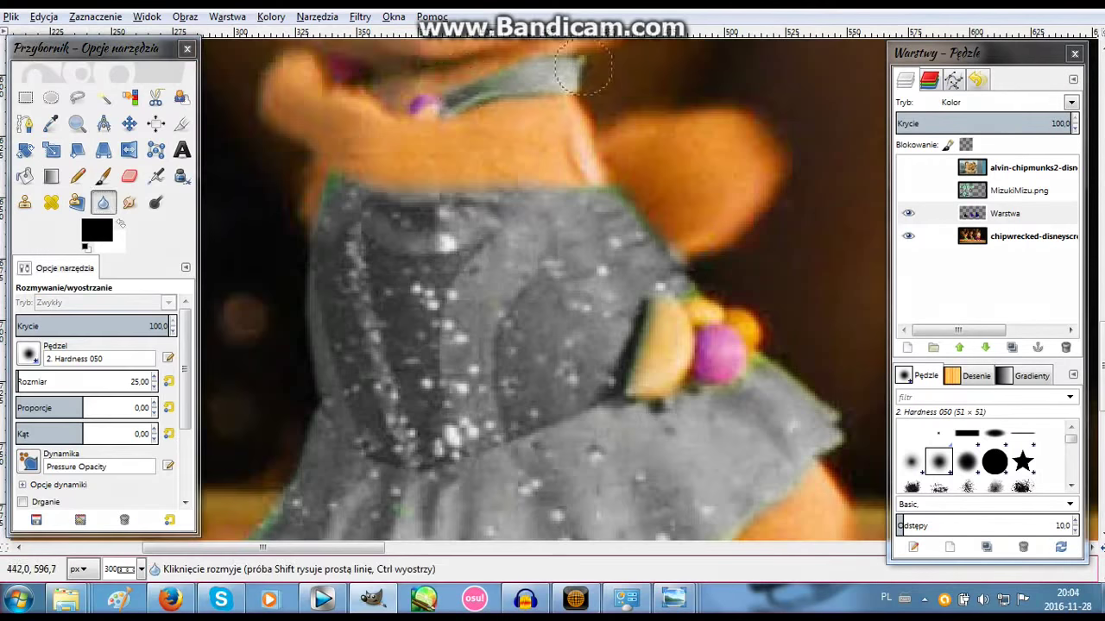
{"action": "key", "text": "z"}
{"action": "left_click", "coordinate": [584, 173], "text": "ctrl"}
{"action": "left_click", "coordinate": [605, 259]}
Zoom in on her legs and paint a leg grey on a new transparent layer.
{"action": "left_click", "coordinate": [674, 259]}
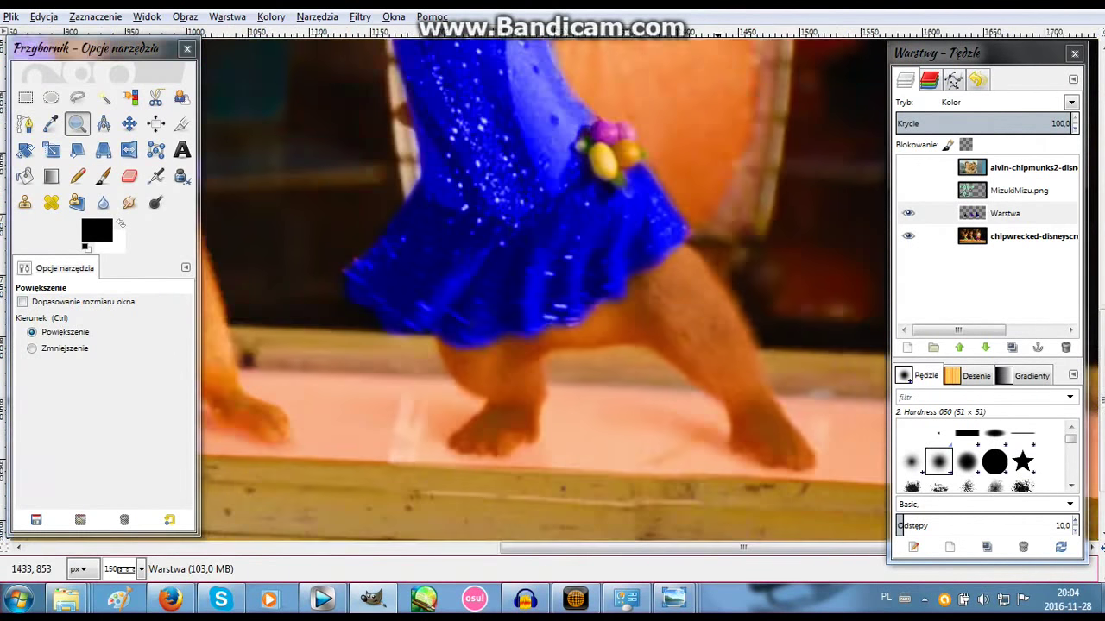
{"action": "left_click", "coordinate": [699, 384]}
{"action": "key", "text": "p"}
{"action": "left_click", "coordinate": [673, 221]}
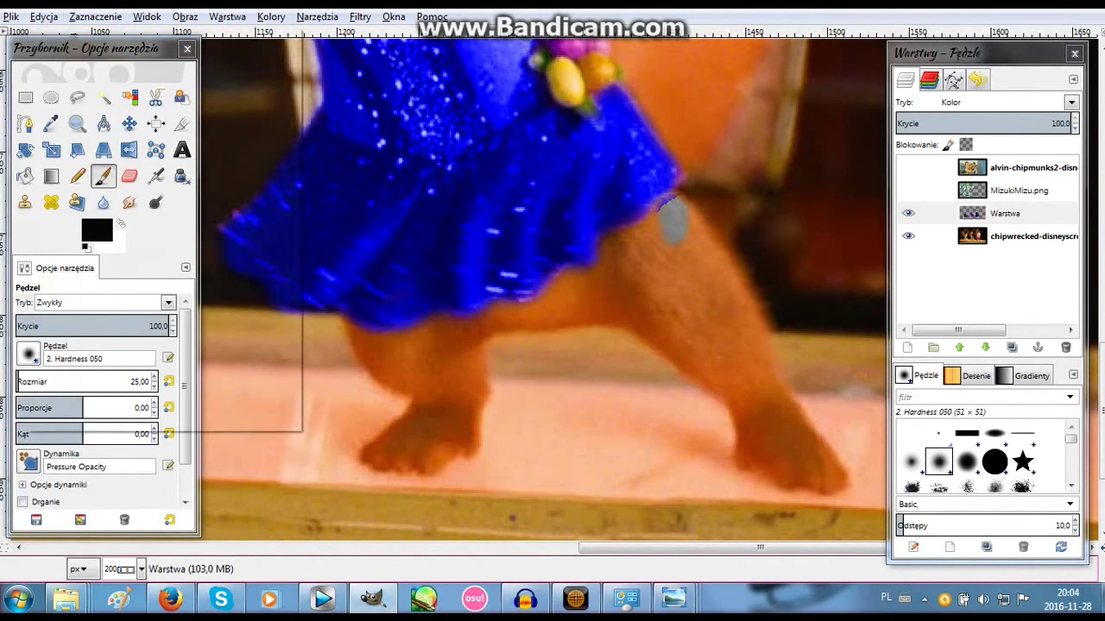
{"action": "key", "text": "Return"}
{"action": "left_click_drag", "start_coordinate": [678, 215], "coordinate": [619, 240]}
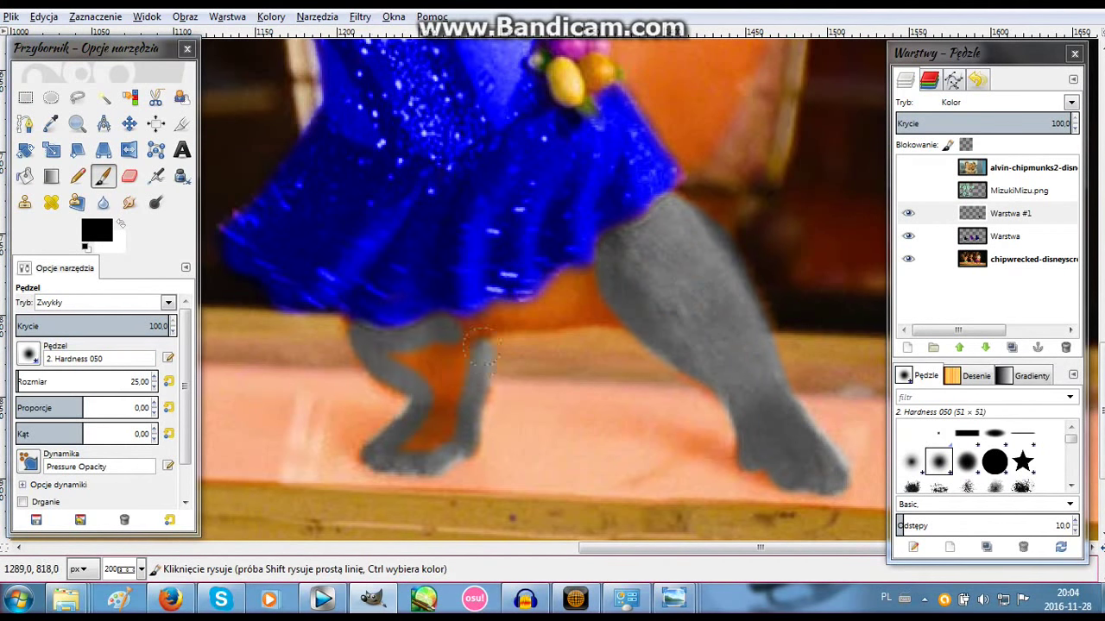
Soften the grey leg paint with the Blur tool and Gaussian Blur filter.
{"action": "scroll", "coordinate": [379, 207], "scroll_direction": "up", "scroll_amount": 10}
{"action": "scroll", "coordinate": [374, 202], "scroll_direction": "left", "scroll_amount": 3}
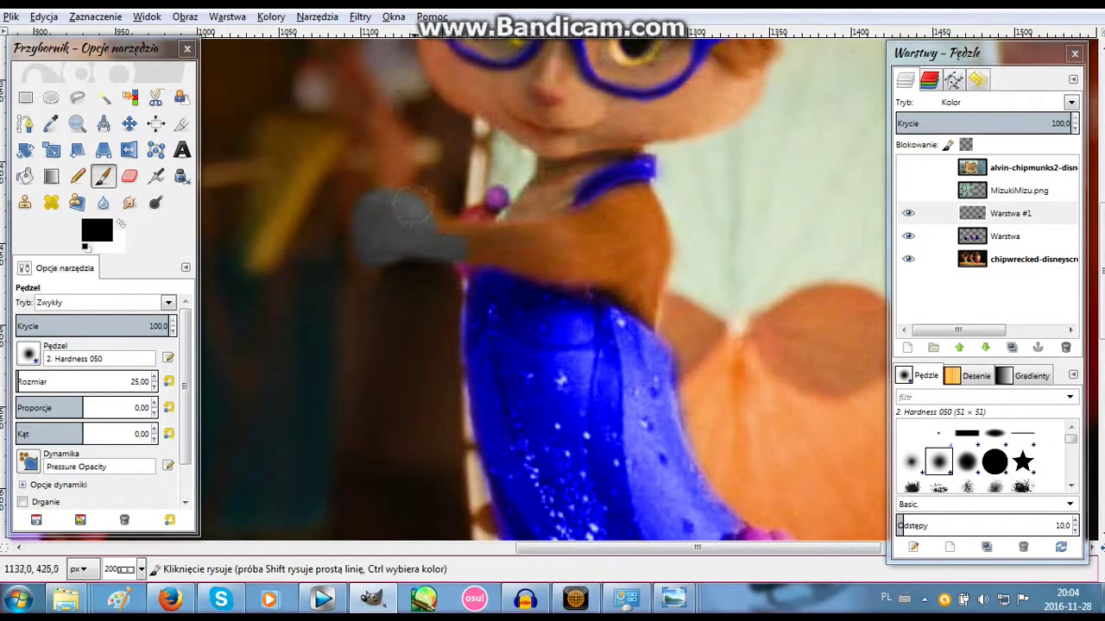
{"action": "scroll", "coordinate": [631, 227], "scroll_direction": "up", "scroll_amount": 5}
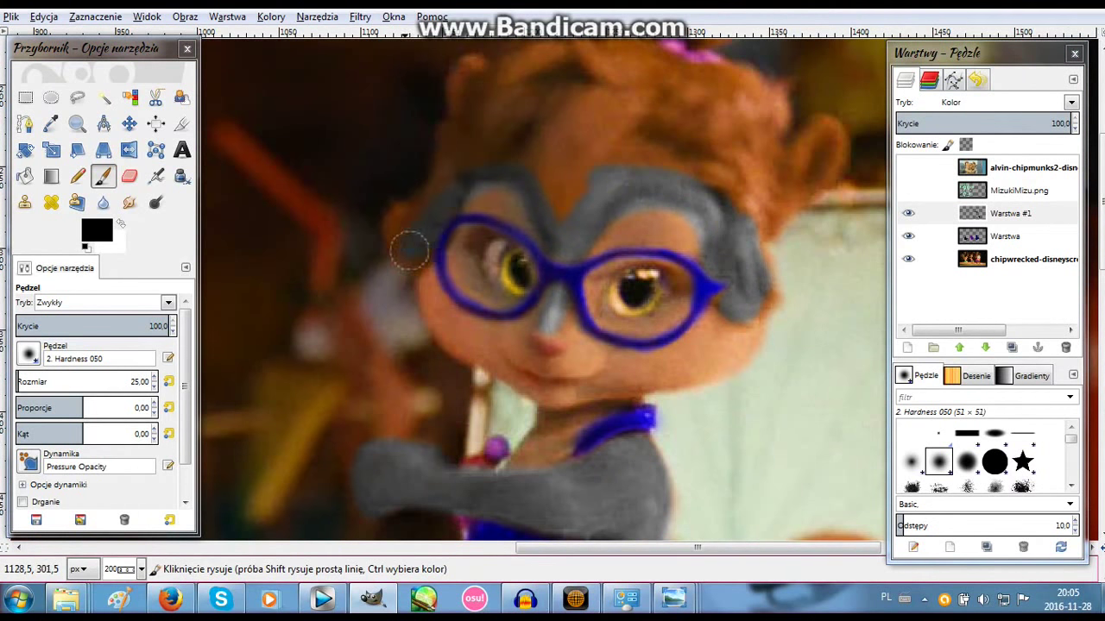
{"action": "key", "text": "shift+u"}
{"action": "key", "text": "ctrl+shift+f"}
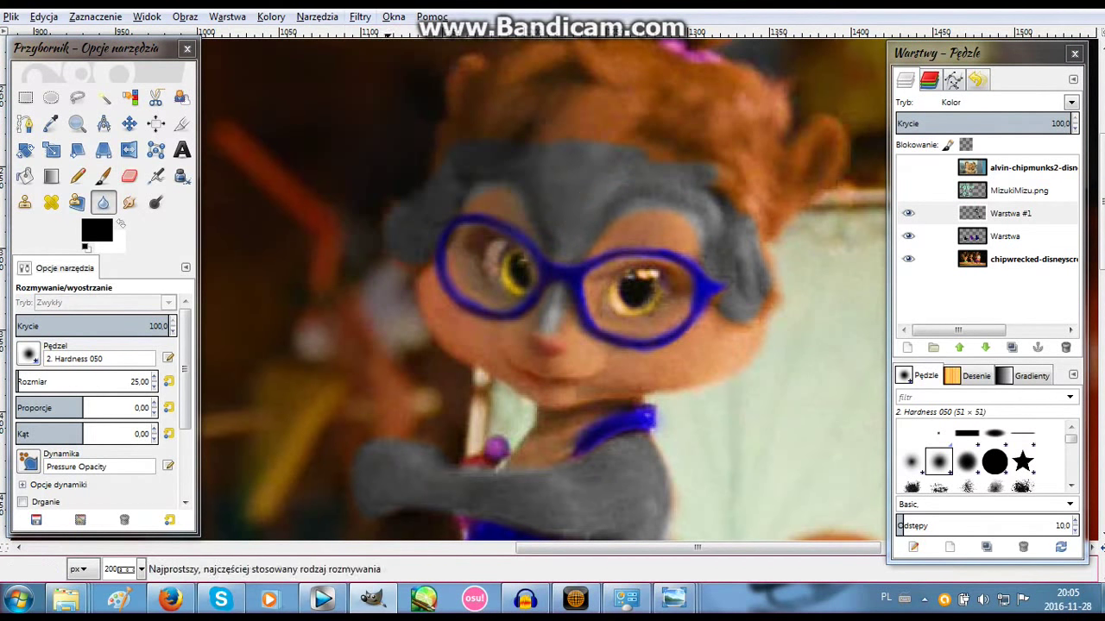
{"action": "key", "text": "Return"}
{"action": "scroll", "coordinate": [384, 315], "scroll_direction": "down", "scroll_amount": 10}
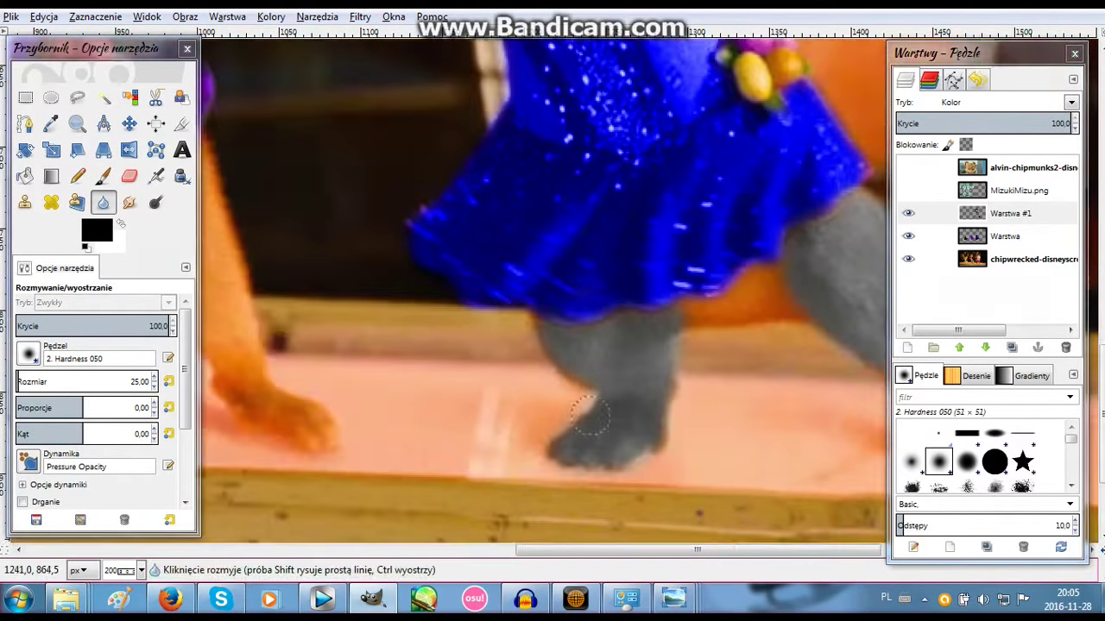
{"action": "scroll", "coordinate": [384, 315], "scroll_direction": "right", "scroll_amount": 3}
Zoom to 400% on her eyes and add a new pupil layer with brush size 8.
{"action": "key", "text": "Page_Down"}
{"action": "scroll", "coordinate": [384, 315], "scroll_direction": "up", "scroll_amount": 5}
{"action": "scroll", "coordinate": [637, 370], "scroll_direction": "up", "scroll_amount": 5}
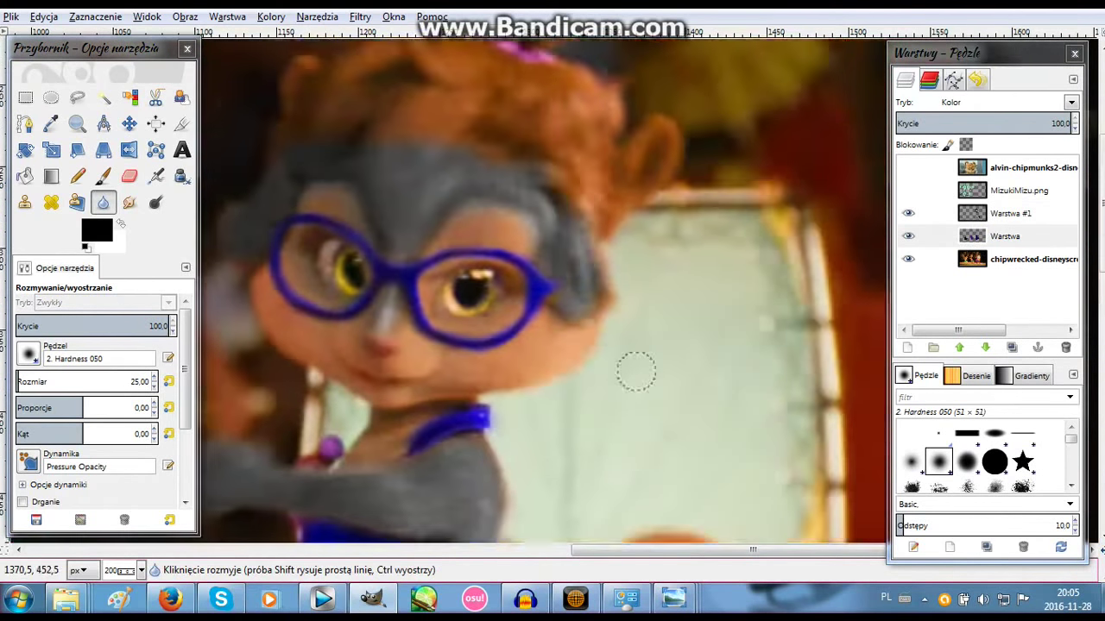
{"action": "key", "text": "z"}
{"action": "key", "text": "3"}
{"action": "key", "text": "p"}
{"action": "key", "text": "ctrl+shift+n"}
{"action": "key", "text": "Return"}
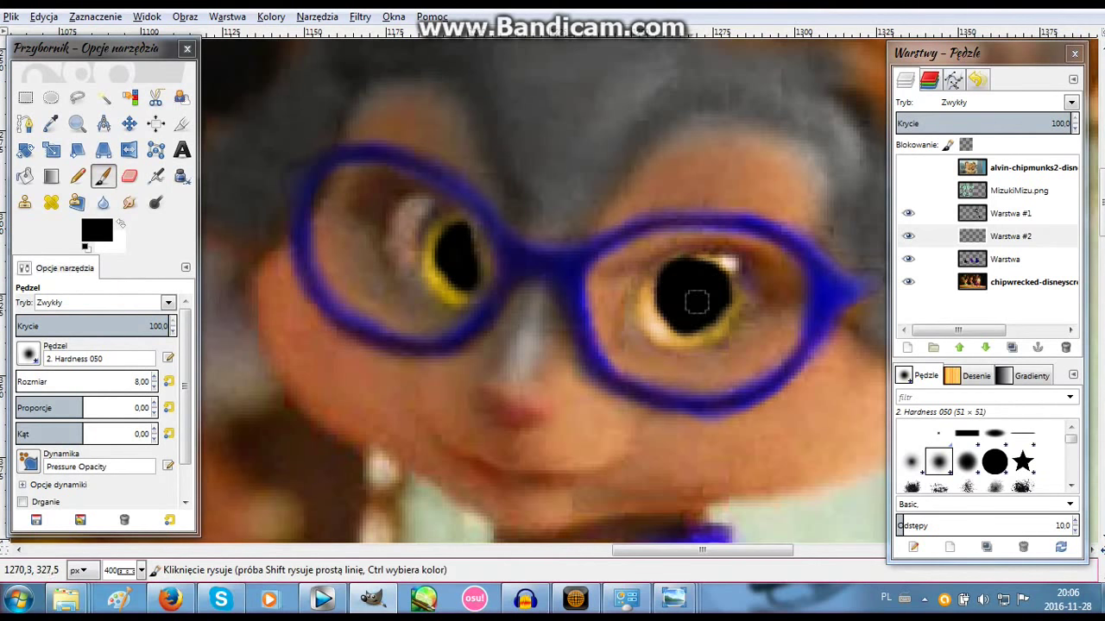
Paint a white highlight on the left eye and soften it with blur.
{"action": "key", "text": "x"}
{"action": "left_click", "coordinate": [450, 230]}
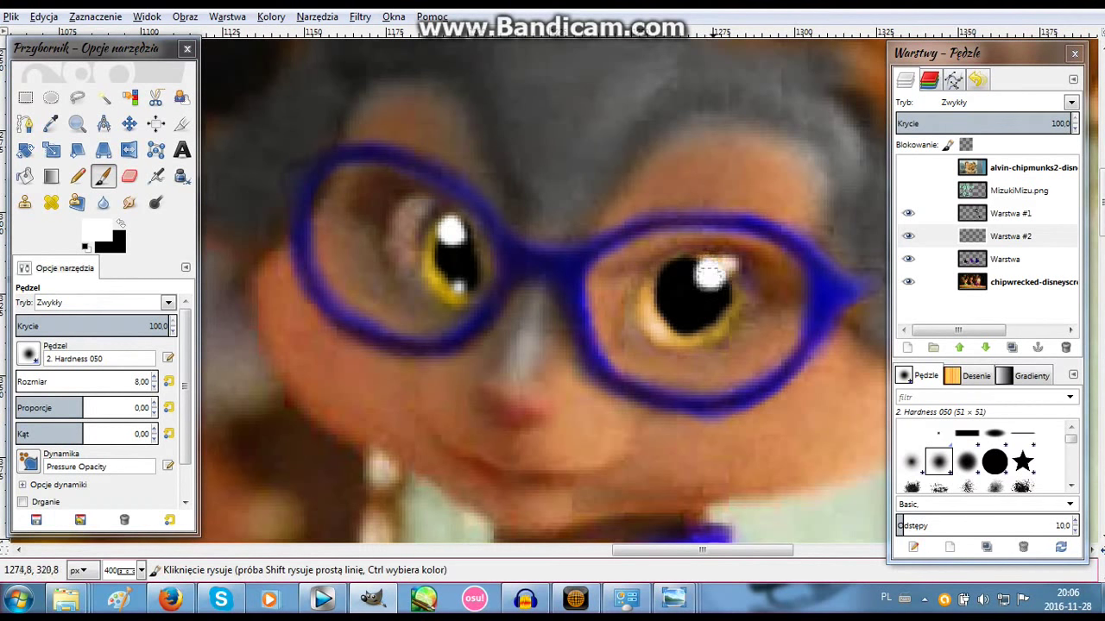
{"action": "key", "text": "shift+u"}
{"action": "left_click_drag", "start_coordinate": [450, 230], "coordinate": [458, 284]}
On a new layer, paint black over the left pupil and blur both eye blobs.
{"action": "key", "text": "ctrl+shift+n"}
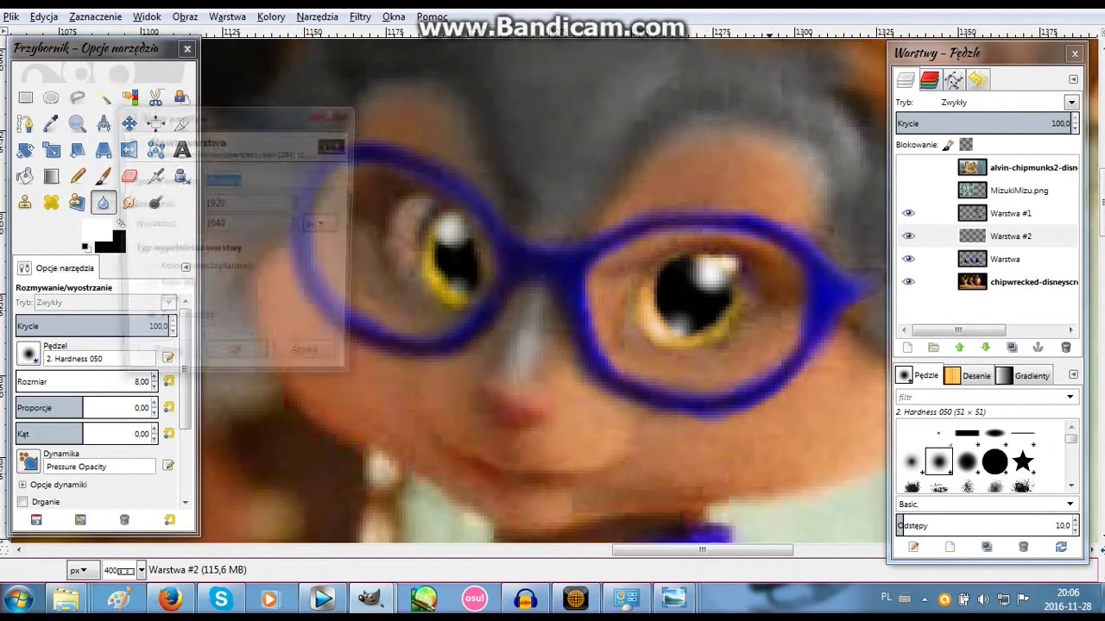
{"action": "key", "text": "Return"}
{"action": "key", "text": "p"}
{"action": "key", "text": "x"}
{"action": "left_click", "coordinate": [447, 229]}
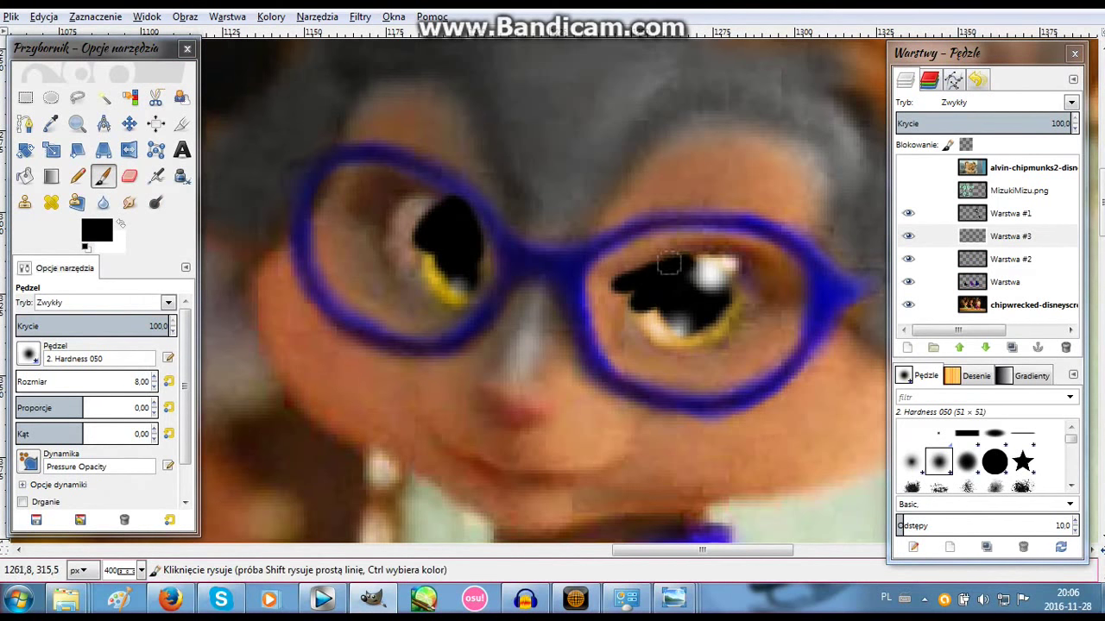
{"action": "key", "text": "shift+u"}
{"action": "left_click_drag", "start_coordinate": [431, 225], "coordinate": [475, 258]}
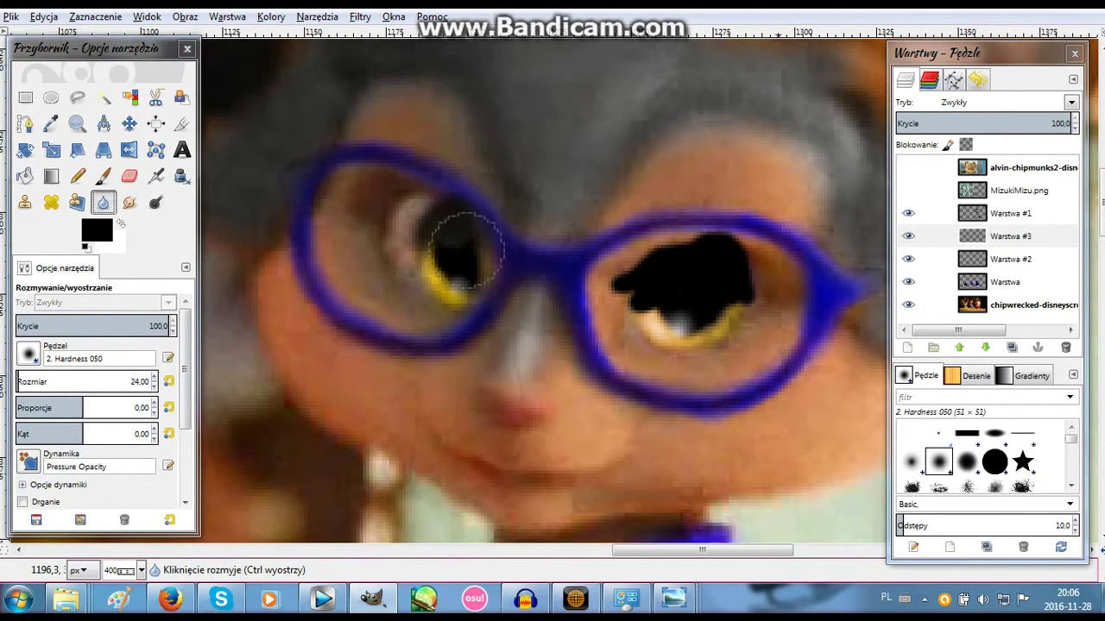
{"action": "left_click_drag", "start_coordinate": [639, 276], "coordinate": [733, 293]}
Erase black paint with a size 5 eraser to reveal the eye highlight.
{"action": "key", "text": "shift+e"}
{"action": "key", "text": "bracketleft"}
{"action": "key", "text": "bracketleft"}
{"action": "key", "text": "bracketleft"}
{"action": "left_click_drag", "start_coordinate": [419, 220], "coordinate": [454, 226]}
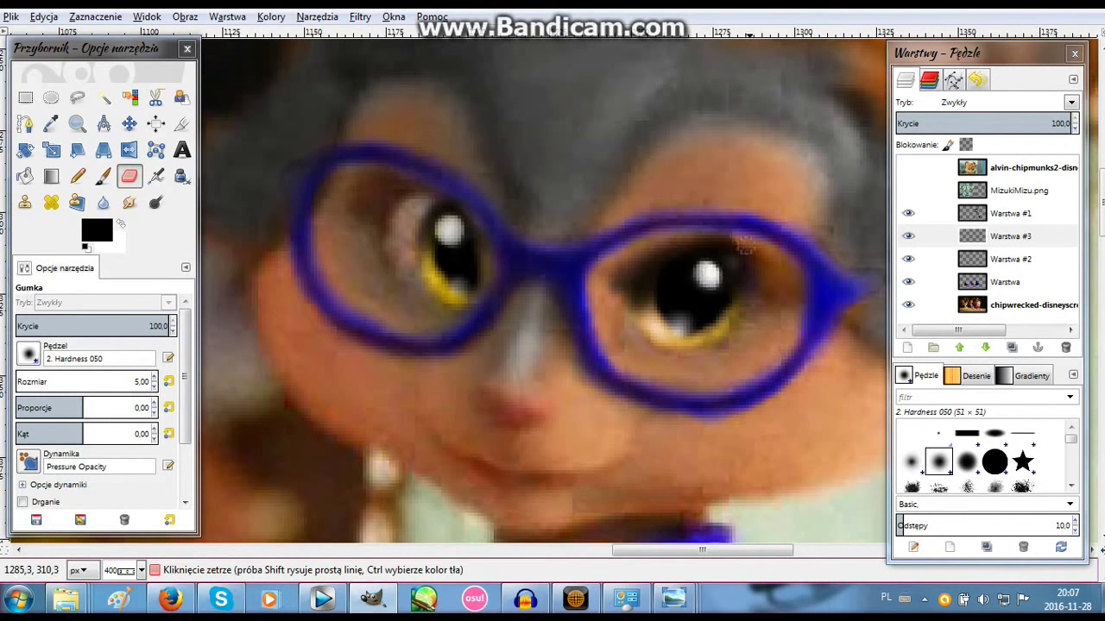
{"action": "key", "text": "shift+u"}
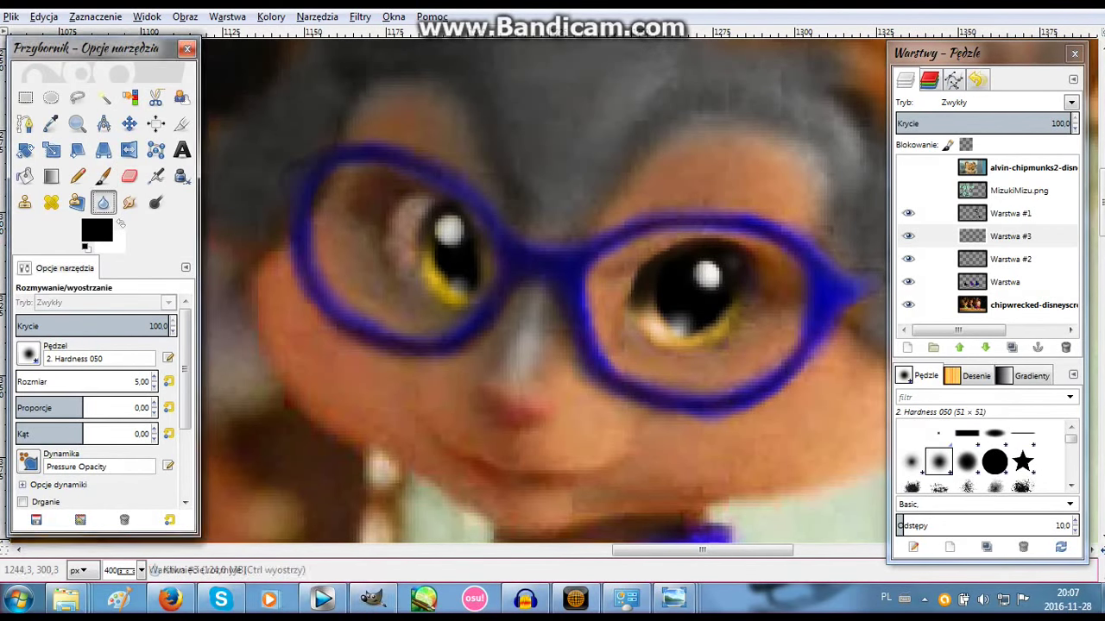
Set the paintbrush foreground colour to light yellow.
{"action": "key", "text": "p"}
{"action": "left_click", "coordinate": [97, 229]}
{"action": "left_click", "coordinate": [217, 294]}
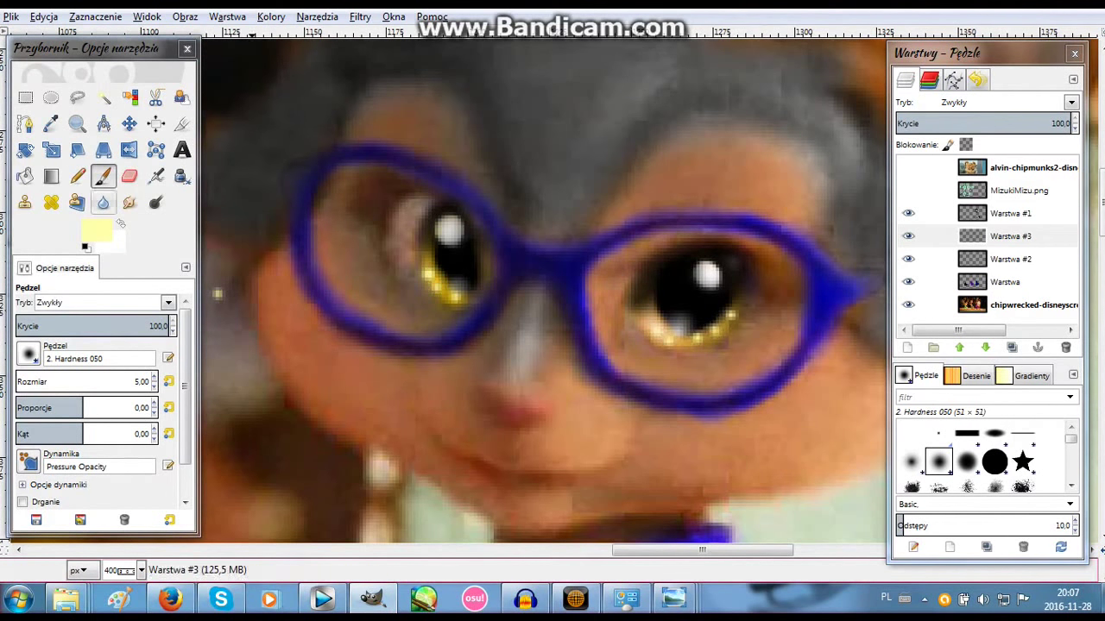
{"action": "key", "text": "shift+u"}
On another new layer, outline both eyes in black and Gaussian-blur the outlines.
{"action": "key", "text": "shift+ctrl+n"}
{"action": "key", "text": "Return"}
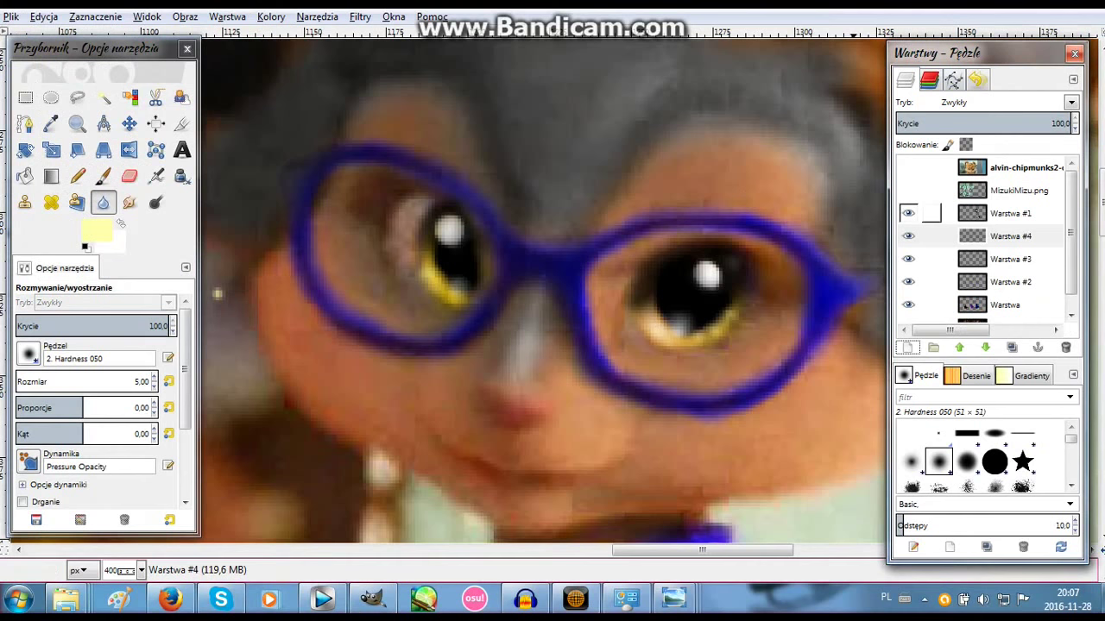
{"action": "key", "text": "p"}
{"action": "key", "text": "d"}
{"action": "left_click_drag", "start_coordinate": [483, 274], "coordinate": [455, 205]}
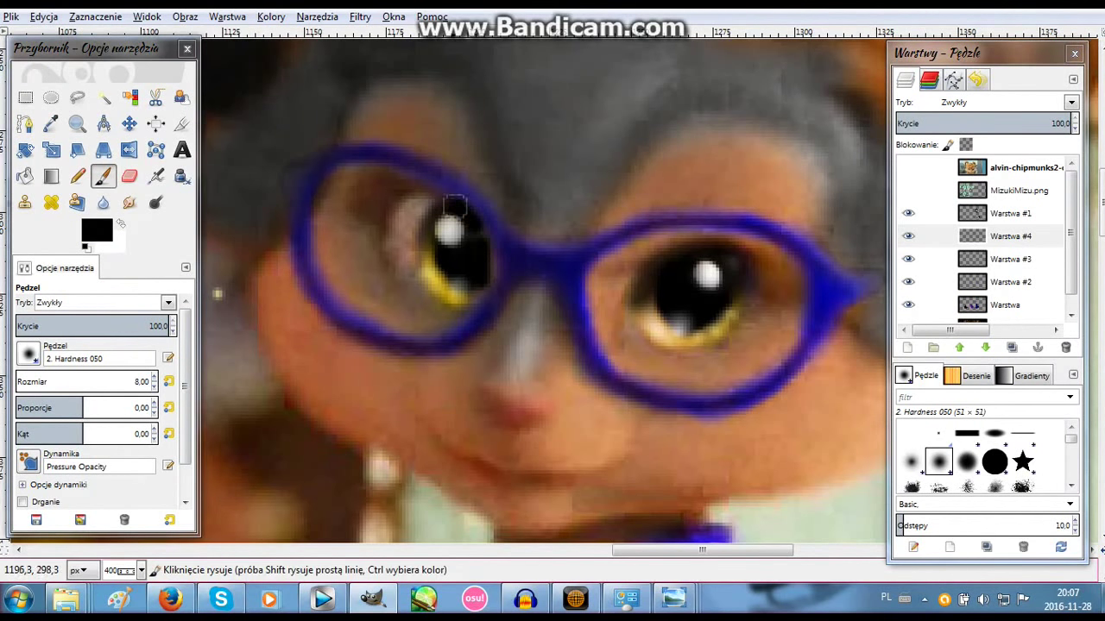
{"action": "left_click_drag", "start_coordinate": [618, 339], "coordinate": [629, 263]}
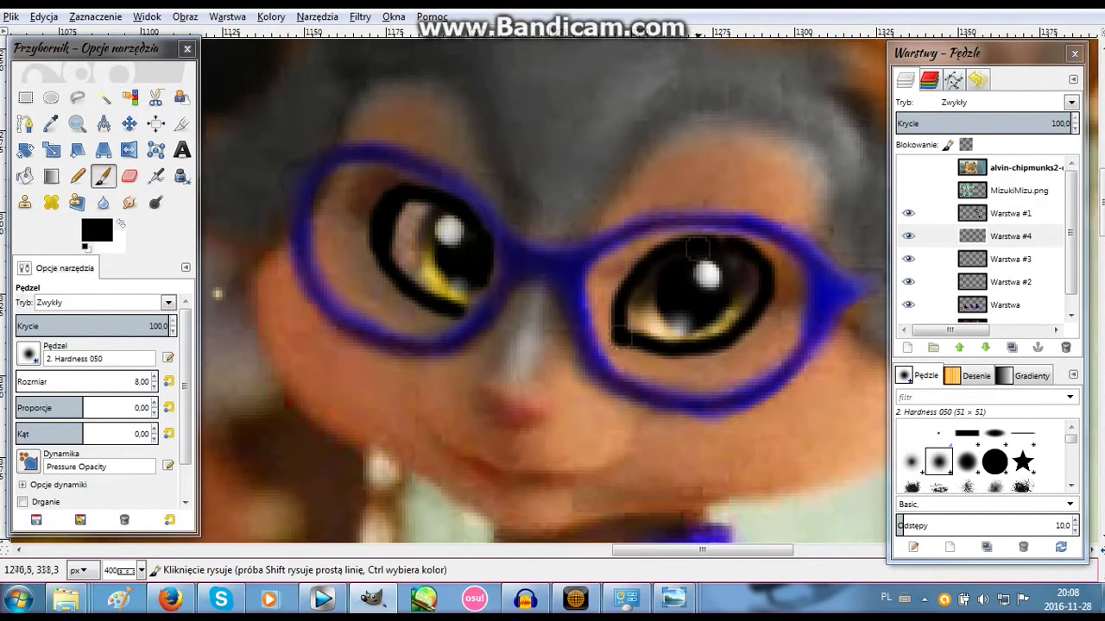
{"action": "left_click", "coordinate": [360, 16]}
{"action": "left_click", "coordinate": [656, 197]}
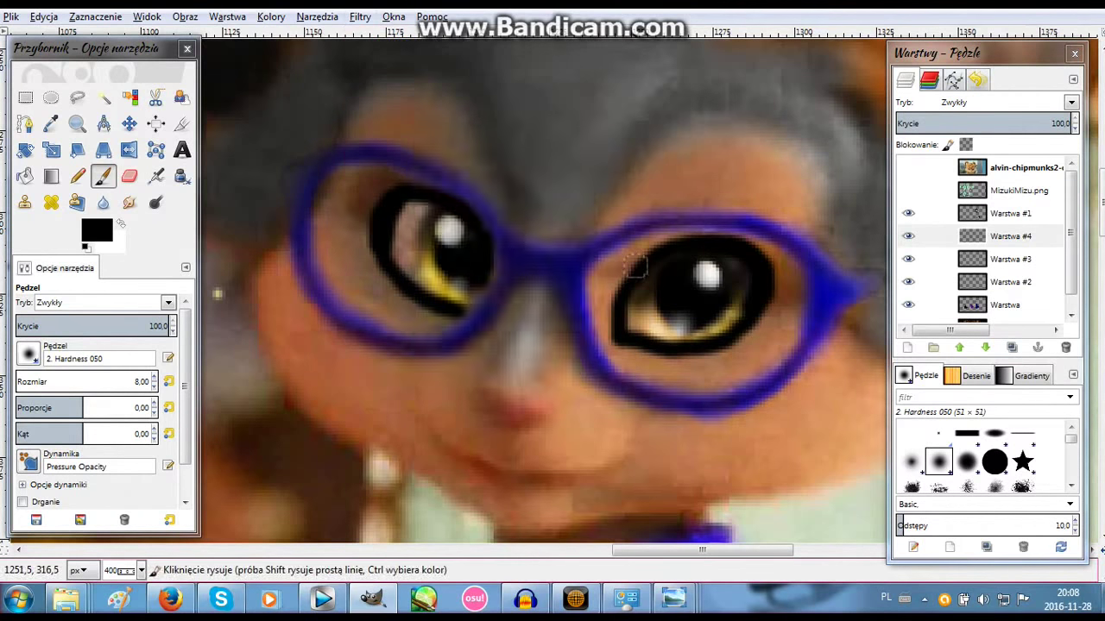
{"action": "left_click", "coordinate": [582, 477]}
Select the Smudge tool and zoom in on the glasses chipmunk's face.
{"action": "left_click", "coordinate": [130, 202]}
{"action": "scroll", "coordinate": [95, 406], "scroll_direction": "down", "scroll_amount": 3}
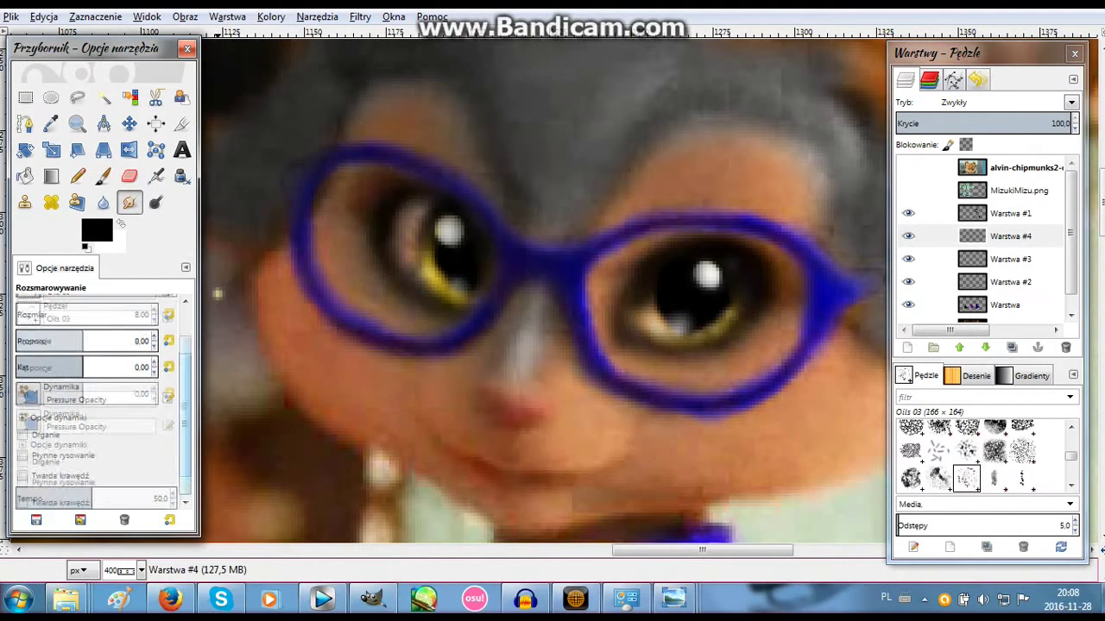
{"action": "scroll", "coordinate": [95, 406], "scroll_direction": "up", "scroll_amount": 3}
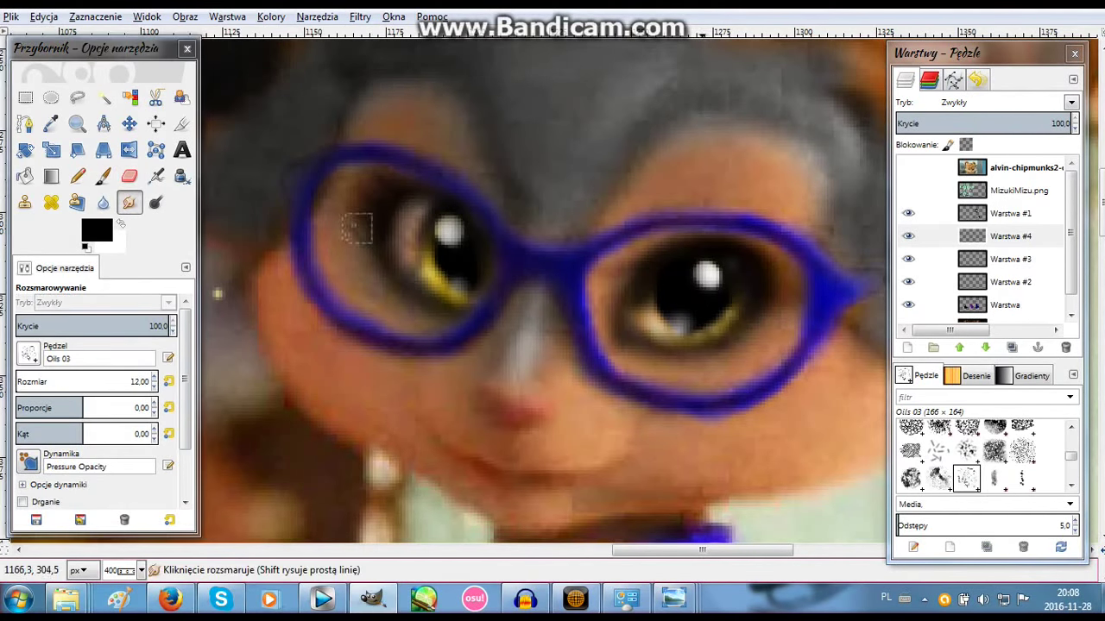
{"action": "key", "text": "minus"}
{"action": "key", "text": "z"}
{"action": "key", "text": "minus"}
{"action": "key", "text": "plus"}
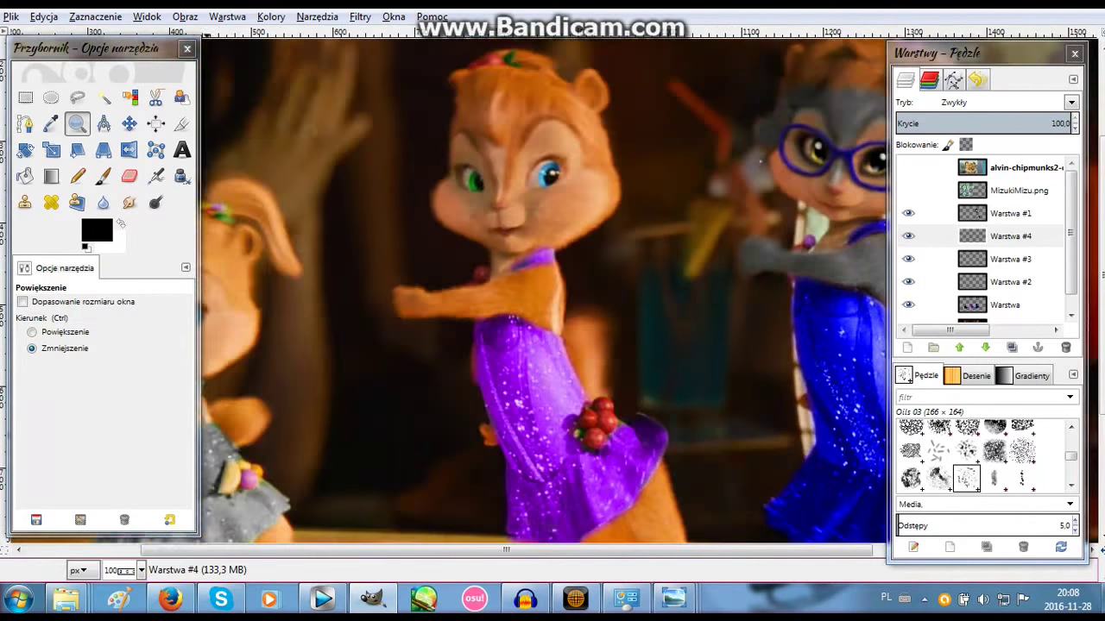
{"action": "key", "text": "plus"}
{"action": "key", "text": "plus"}
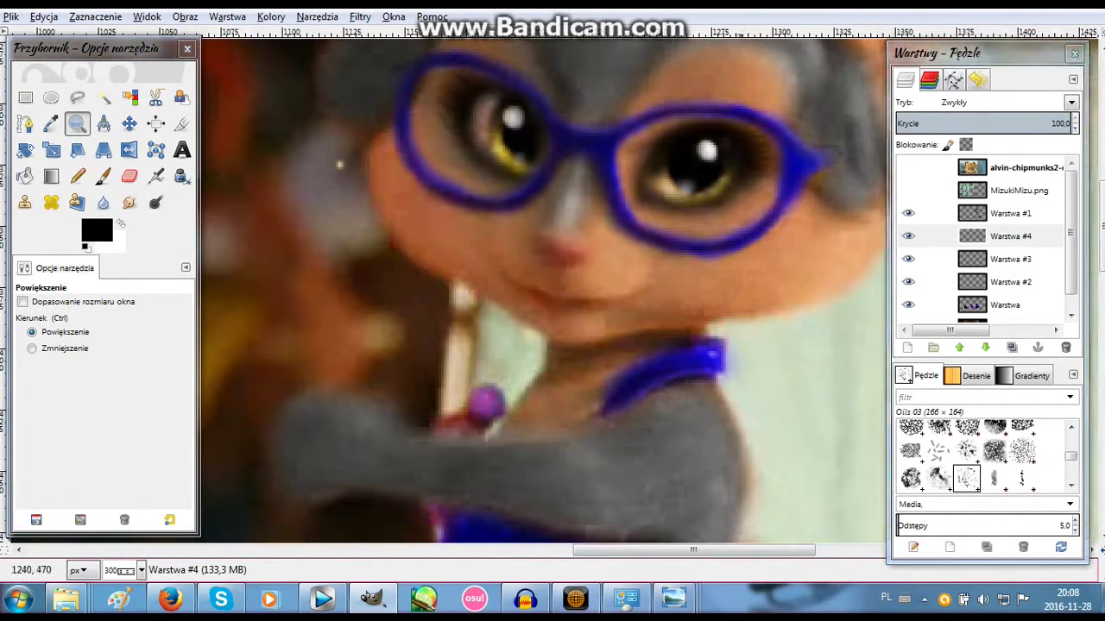
On Warstwa #2, add blurred white highlights to the green eye with the 2. Hardness 075 brush.
{"action": "left_click", "coordinate": [1010, 282]}
{"action": "key", "text": "p"}
{"action": "left_click", "coordinate": [29, 353]}
{"action": "left_click", "coordinate": [51, 402]}
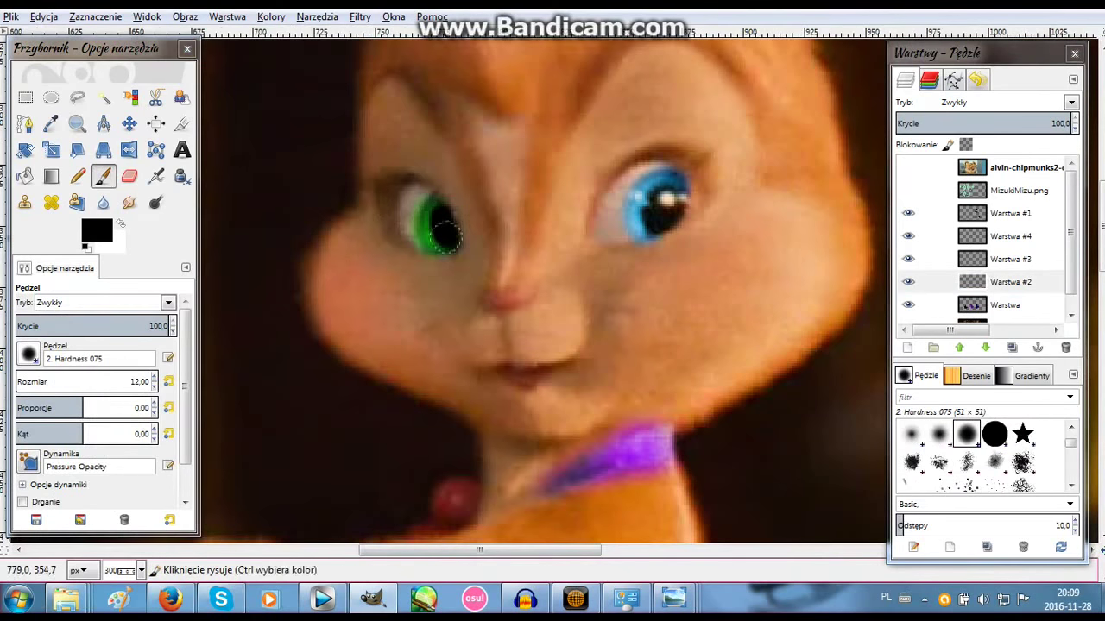
{"action": "key", "text": "x"}
{"action": "key", "text": "bracketleft"}
{"action": "key", "text": "bracketleft"}
{"action": "key", "text": "bracketleft"}
{"action": "left_click", "coordinate": [436, 212]}
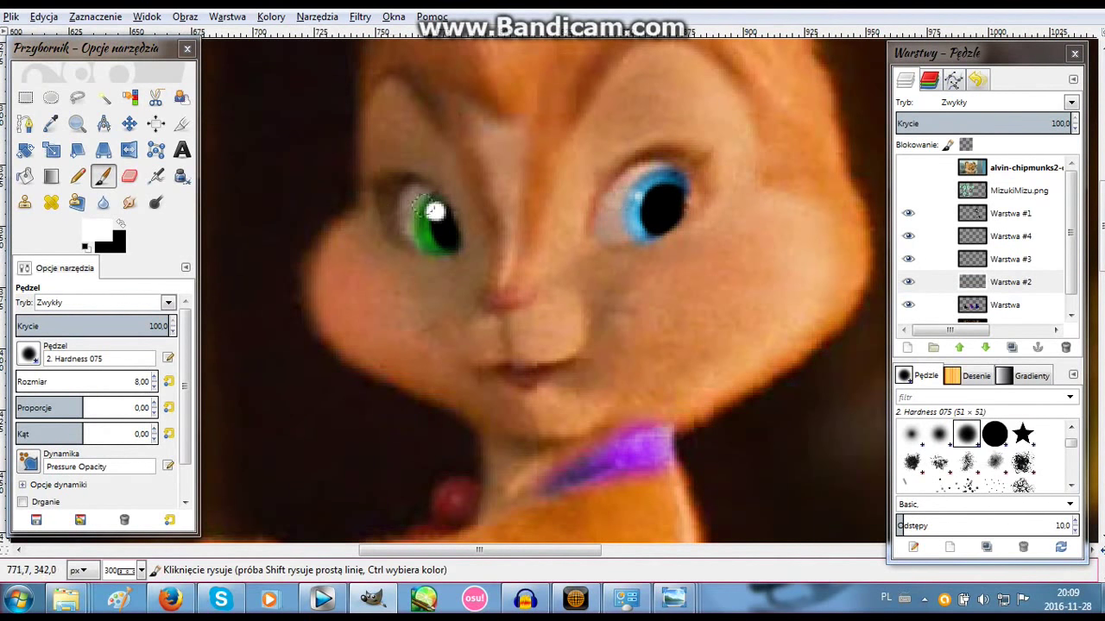
{"action": "key", "text": "bracketleft"}
{"action": "key", "text": "bracketleft"}
{"action": "left_click", "coordinate": [452, 244]}
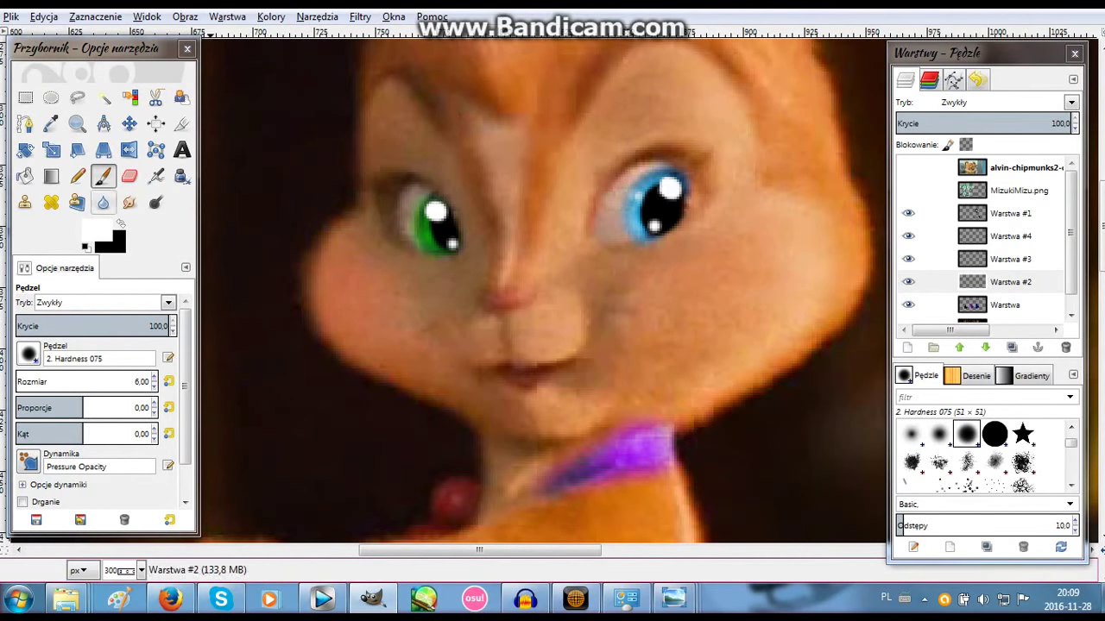
{"action": "key", "text": "shift+u"}
{"action": "left_click_drag", "start_coordinate": [431, 212], "coordinate": [449, 242]}
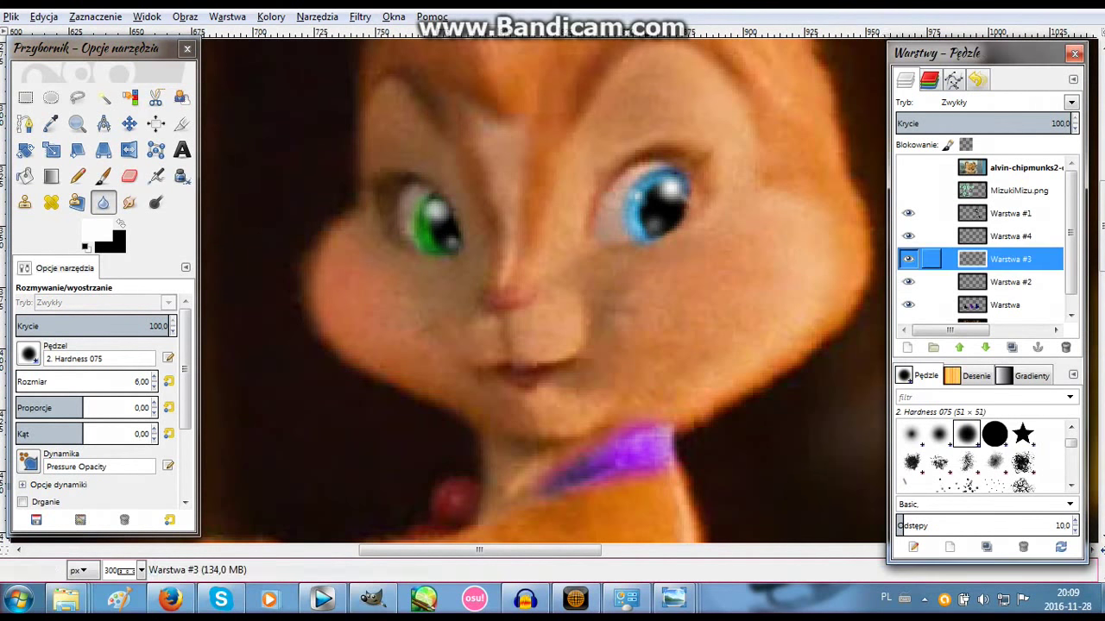
Paint white highlights on the right and left eyes.
{"action": "key", "text": "p"}
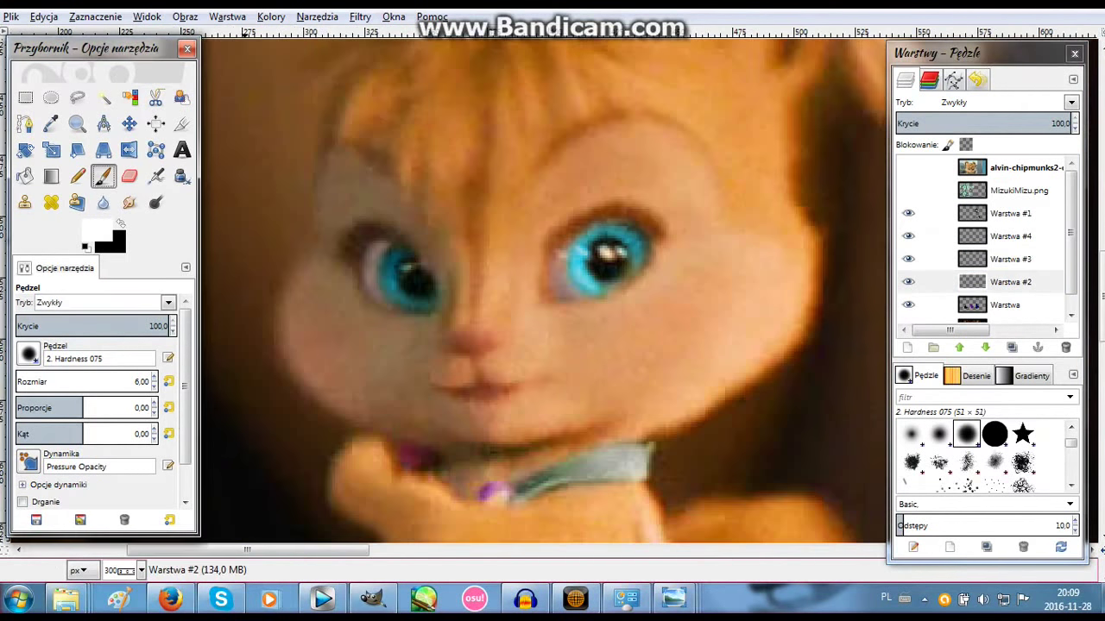
{"action": "key", "text": "x"}
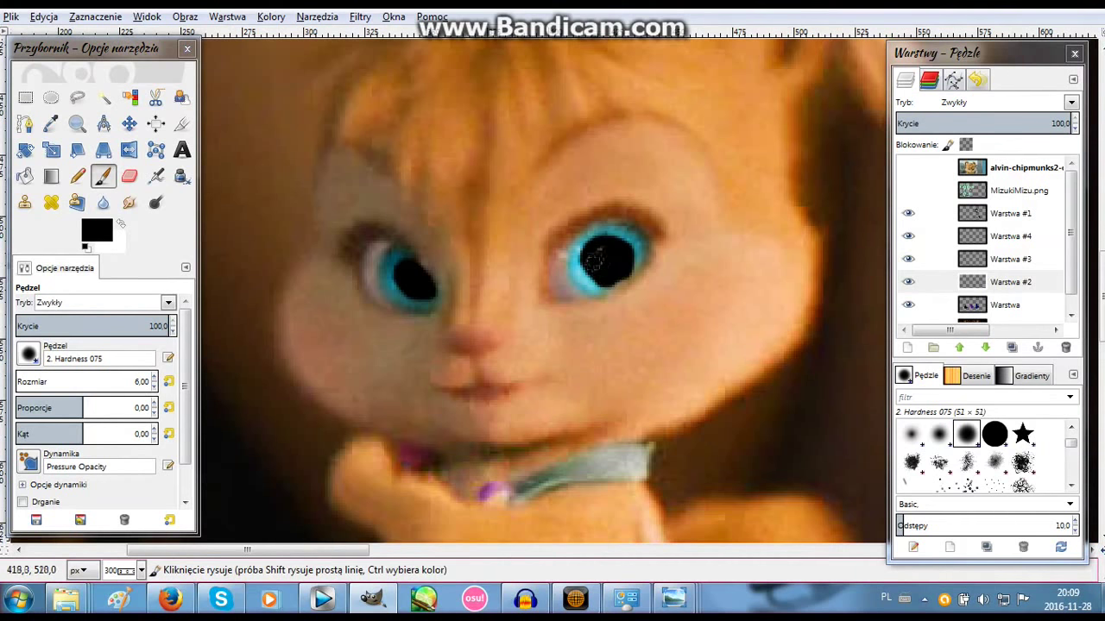
{"action": "key", "text": "x"}
{"action": "left_click", "coordinate": [620, 245]}
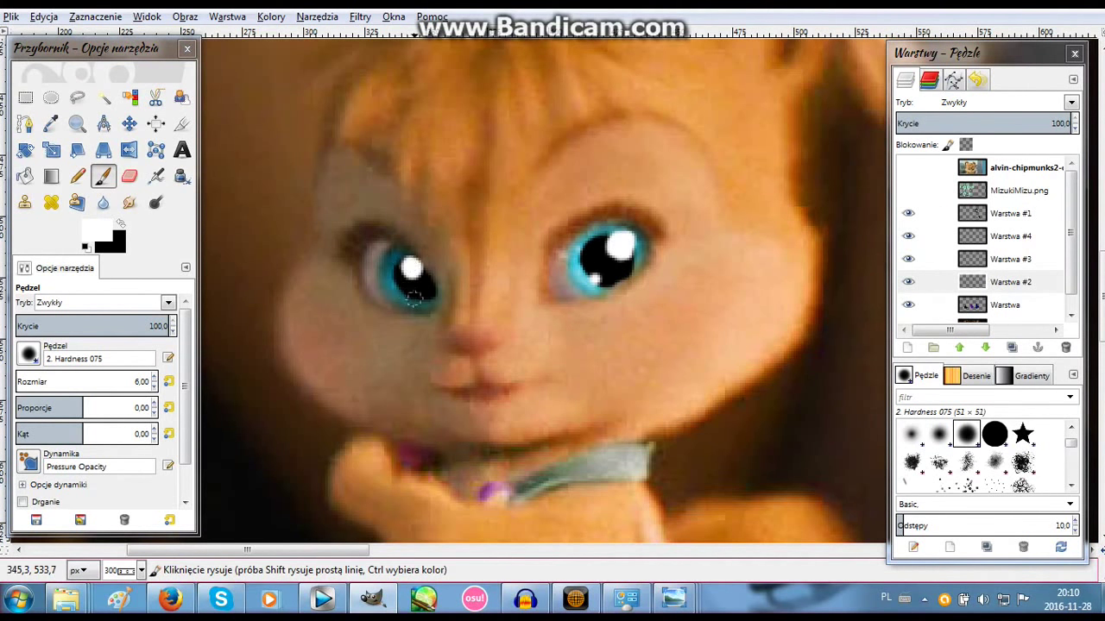
{"action": "left_click", "coordinate": [413, 298]}
{"action": "key", "text": "shift+u"}
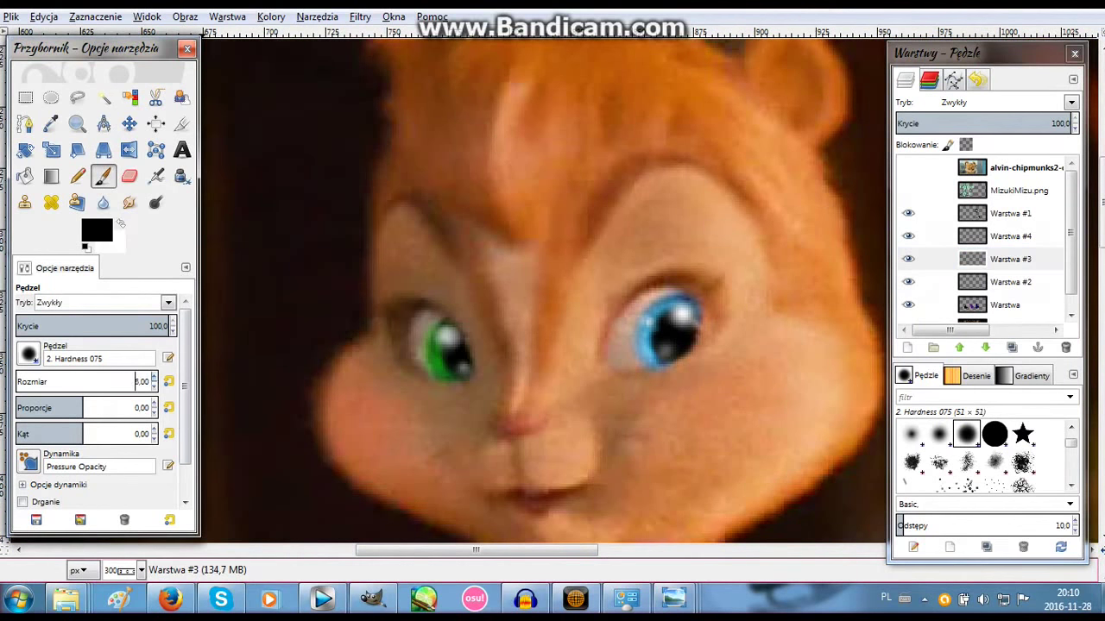
Paint black pupils on the green, blue and left eyes, undoing the last stroke.
{"action": "left_click", "coordinate": [432, 334]}
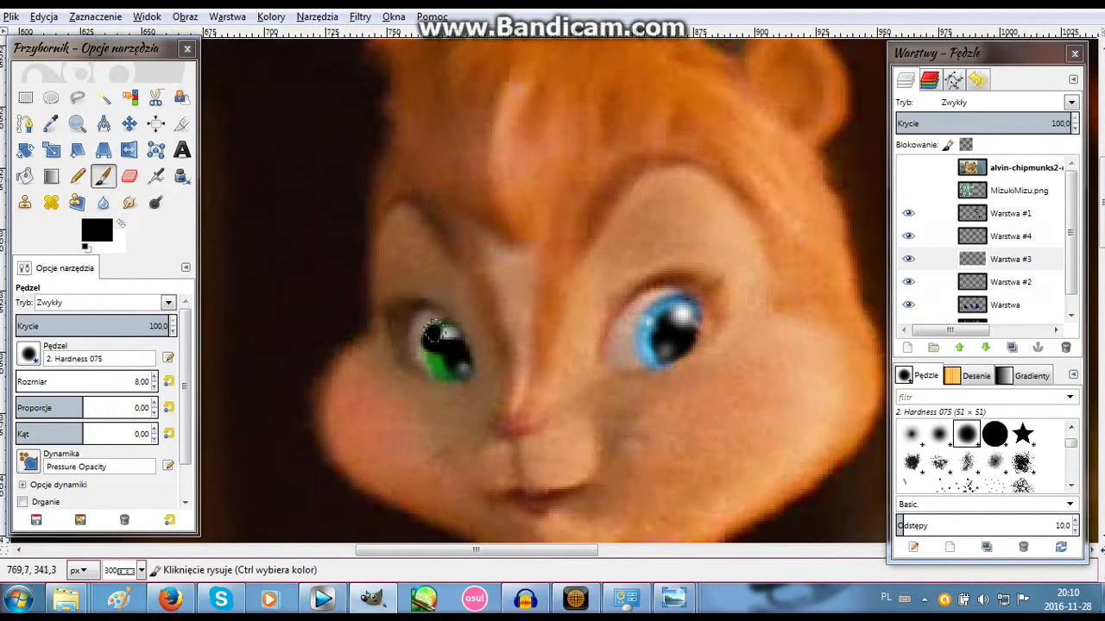
{"action": "left_click_drag", "start_coordinate": [643, 321], "coordinate": [690, 294]}
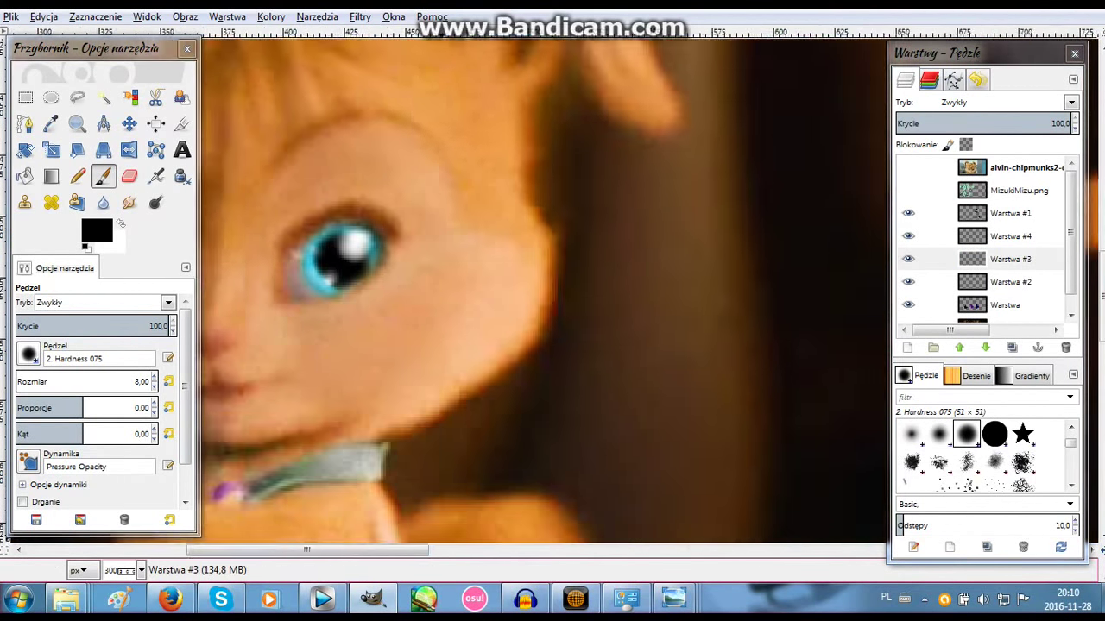
{"action": "left_click_drag", "start_coordinate": [307, 255], "coordinate": [345, 259]}
{"action": "left_click", "coordinate": [103, 202]}
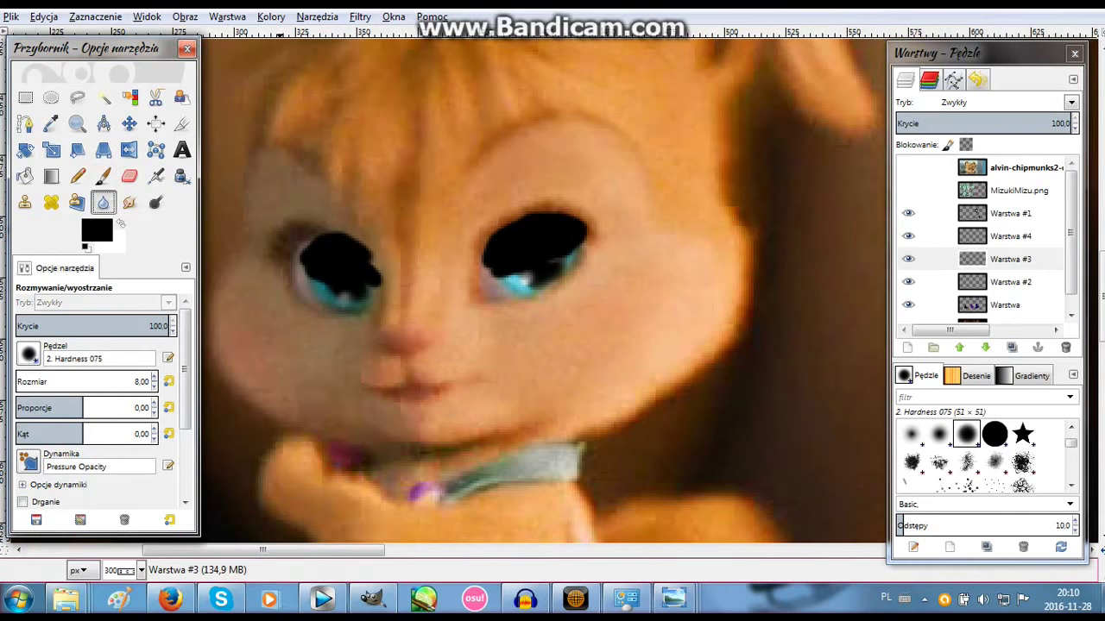
{"action": "key", "text": "ctrl+z"}
{"action": "key", "text": "ctrl+z"}
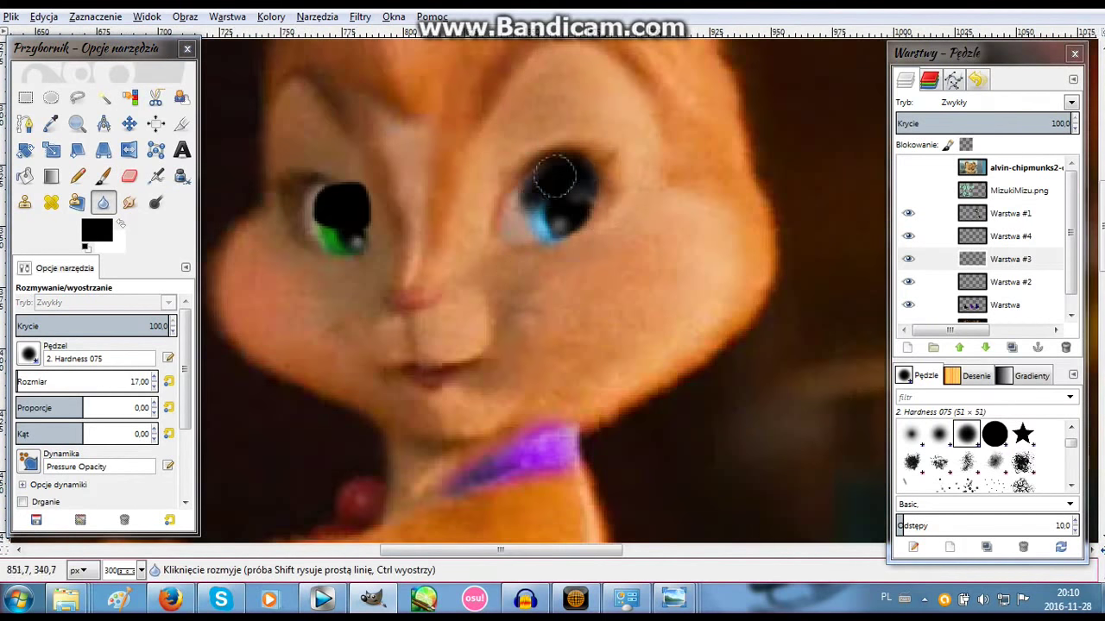
Erase a white highlight spot in the blue eye.
{"action": "key", "text": "shift+e"}
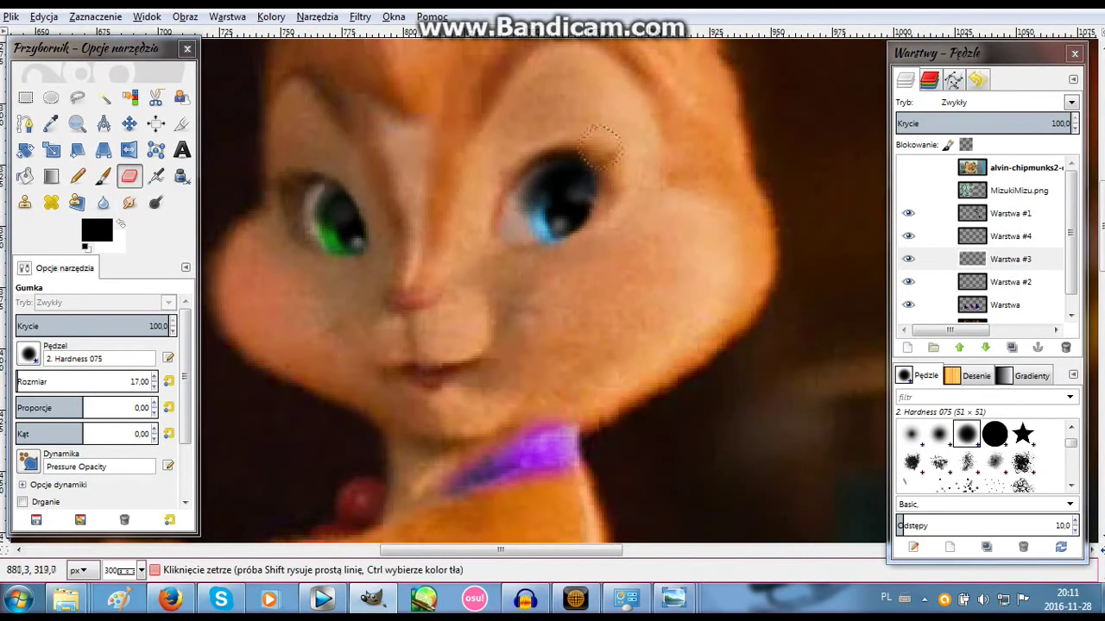
{"action": "scroll", "coordinate": [505, 176], "scroll_direction": "left", "scroll_amount": 10}
{"action": "scroll", "coordinate": [276, 194], "scroll_direction": "down", "scroll_amount": 4}
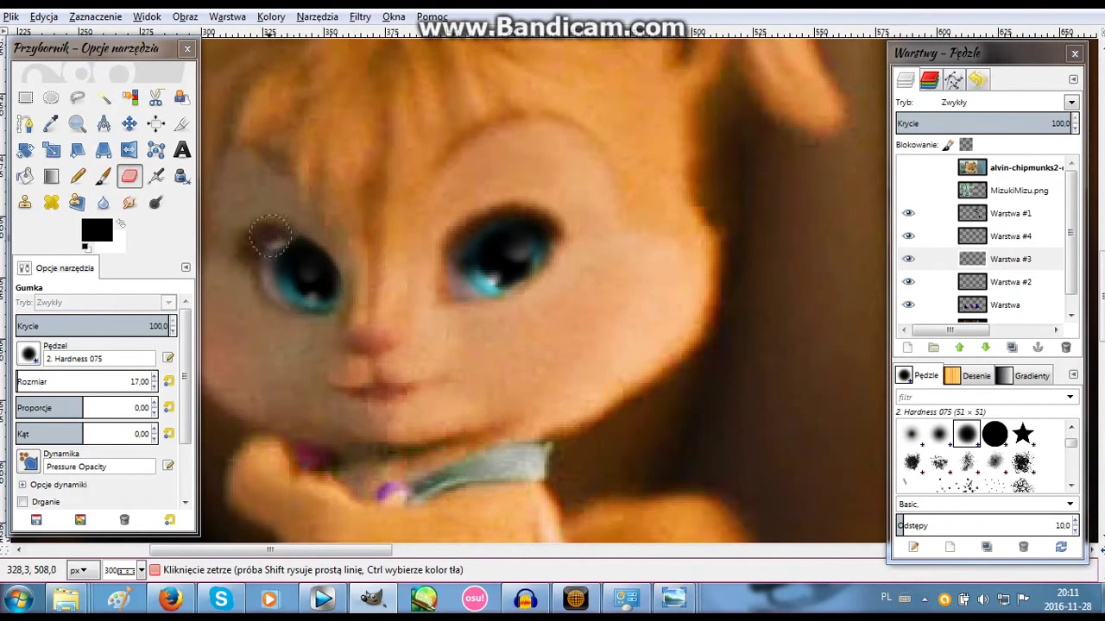
{"action": "key", "text": "shift+u"}
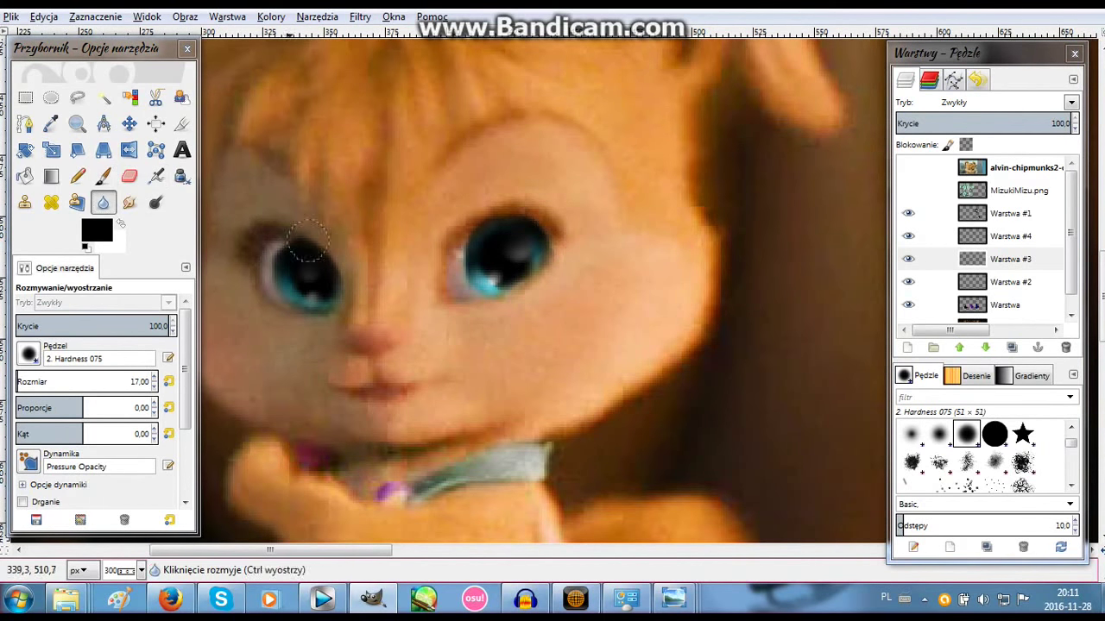
{"action": "scroll", "coordinate": [423, 526], "scroll_direction": "right", "scroll_amount": 10}
{"action": "scroll", "coordinate": [362, 345], "scroll_direction": "up", "scroll_amount": 4}
{"action": "key", "text": "shift+e"}
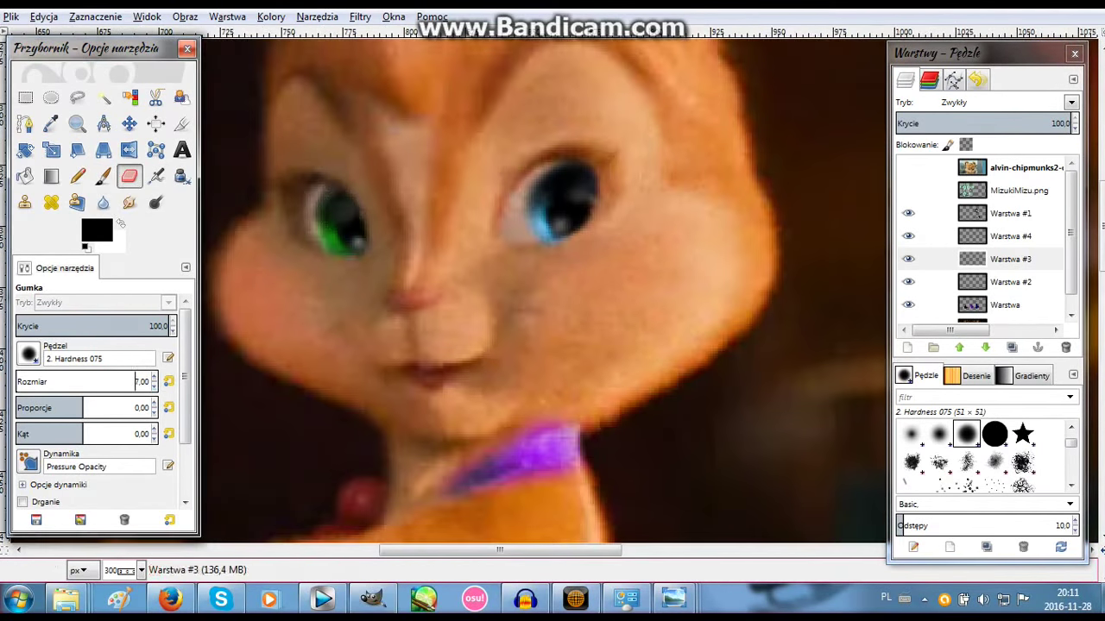
{"action": "left_click", "coordinate": [577, 188]}
{"action": "scroll", "coordinate": [342, 211], "scroll_direction": "left", "scroll_amount": 10}
{"action": "scroll", "coordinate": [492, 121], "scroll_direction": "down", "scroll_amount": 5}
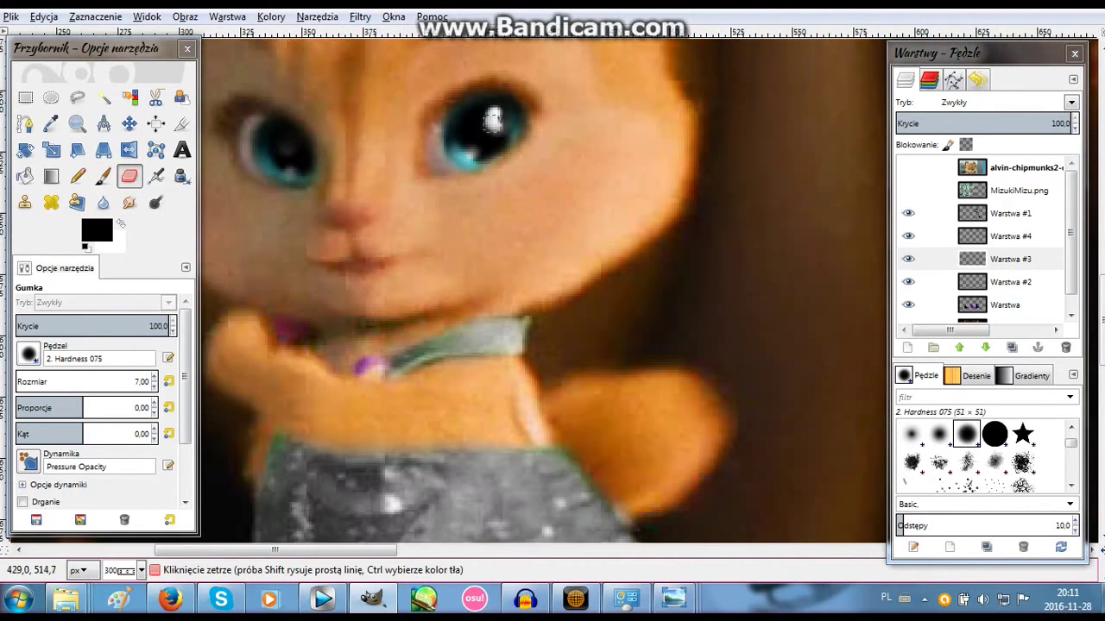
{"action": "scroll", "coordinate": [555, 321], "scroll_direction": "right", "scroll_amount": 10}
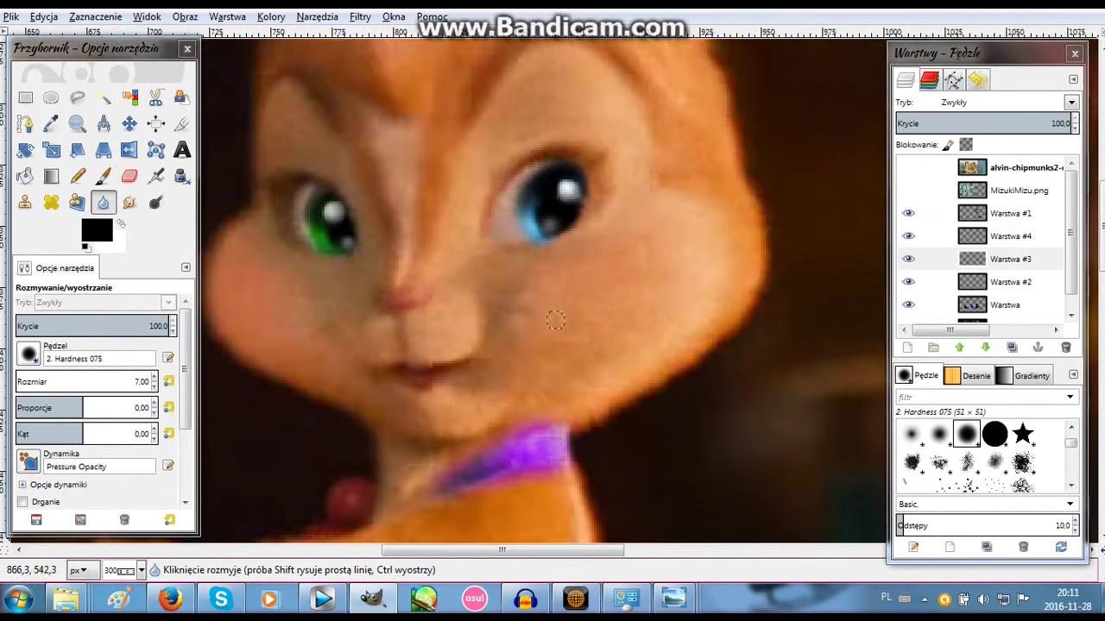
Delete Warstwa #4 and repaint a black eyeliner line along the right eye on a new transparent layer.
{"action": "left_click", "coordinate": [911, 238]}
{"action": "left_click", "coordinate": [1065, 347]}
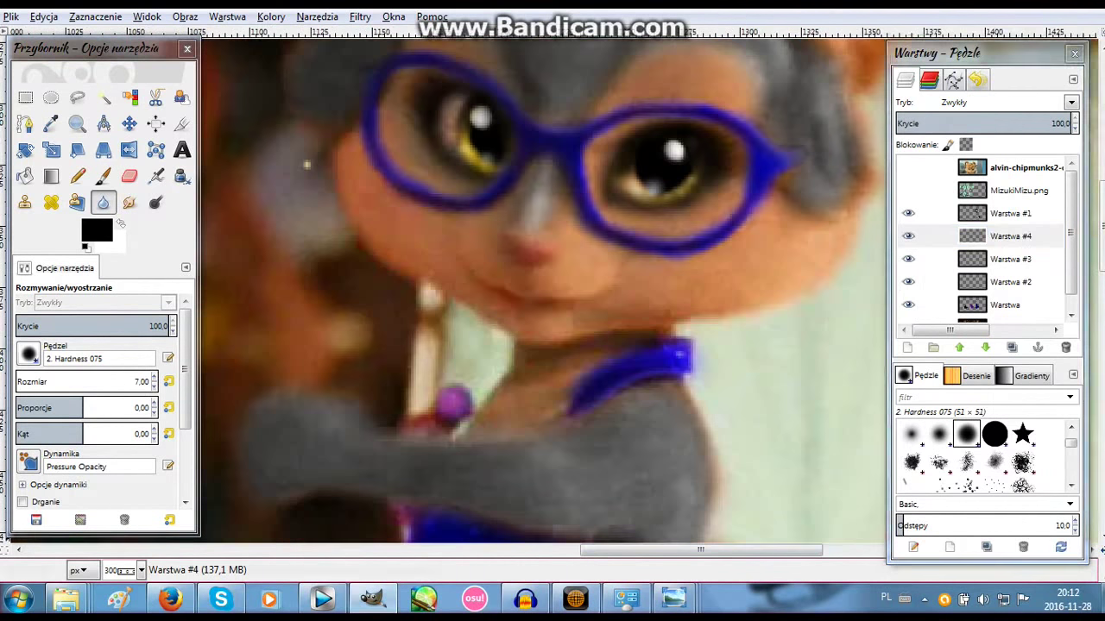
{"action": "key", "text": "shift+ctrl+n"}
{"action": "key", "text": "Return"}
{"action": "key", "text": "p"}
{"action": "left_click_drag", "start_coordinate": [607, 198], "coordinate": [666, 130]}
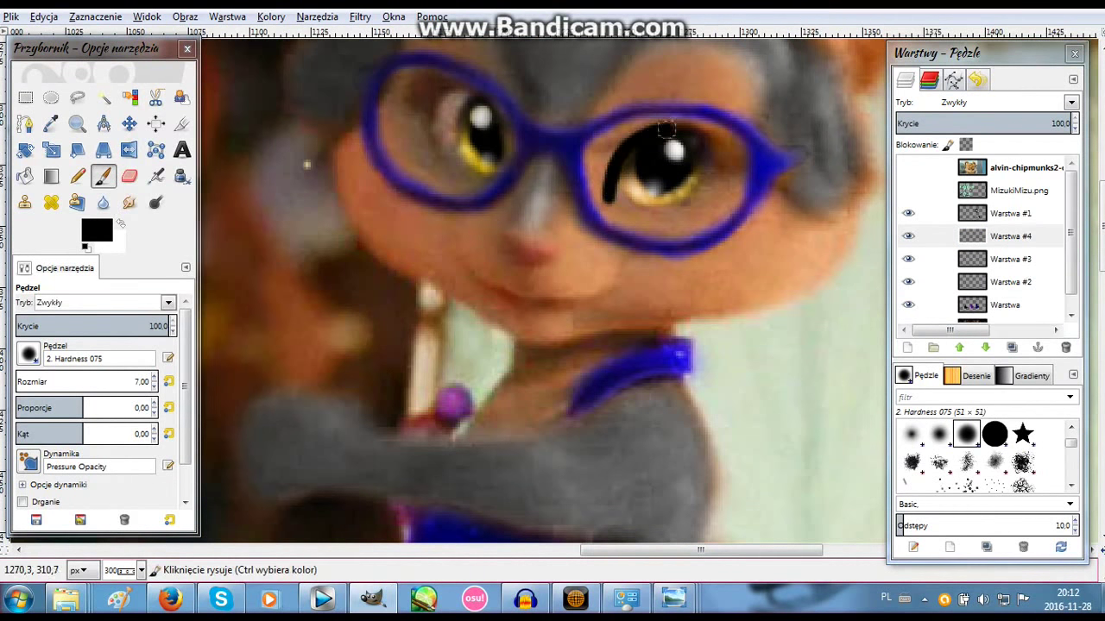
{"action": "scroll", "coordinate": [587, 155], "scroll_direction": "left", "scroll_amount": 10}
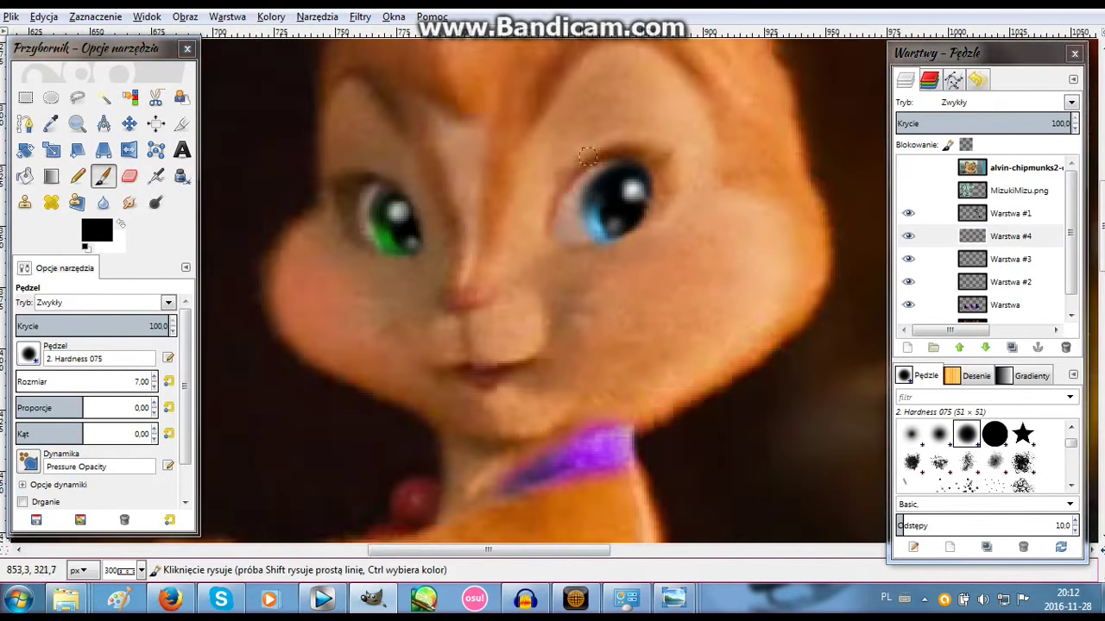
With the Oils 03 brush at size 20, paint white over the face and around both eyes.
{"action": "scroll", "coordinate": [372, 246], "scroll_direction": "left", "scroll_amount": 10}
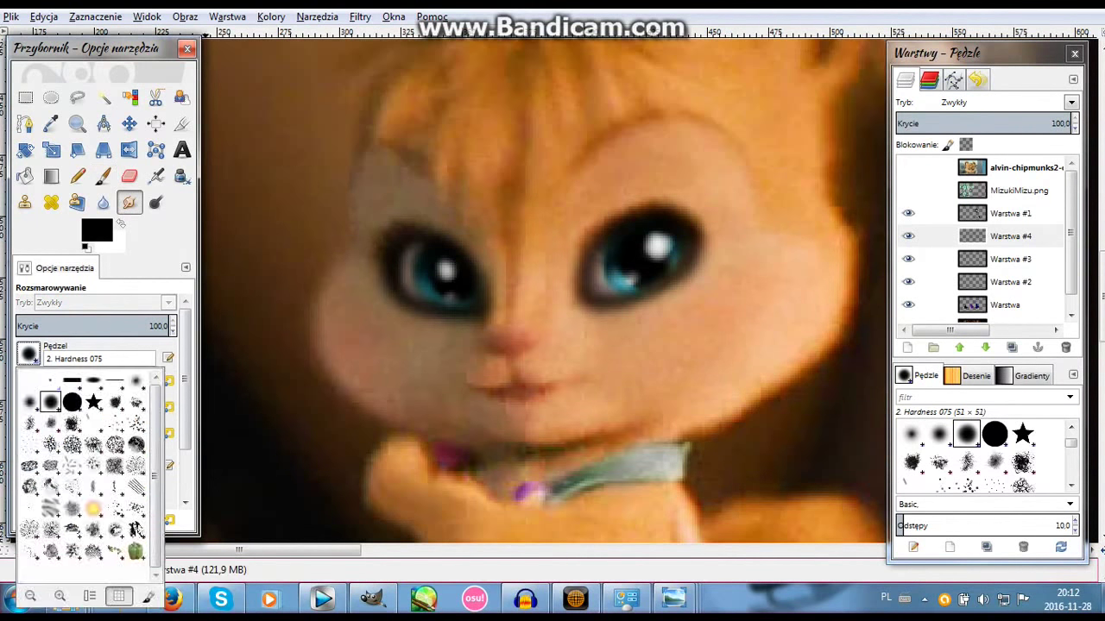
{"action": "left_click", "coordinate": [93, 510]}
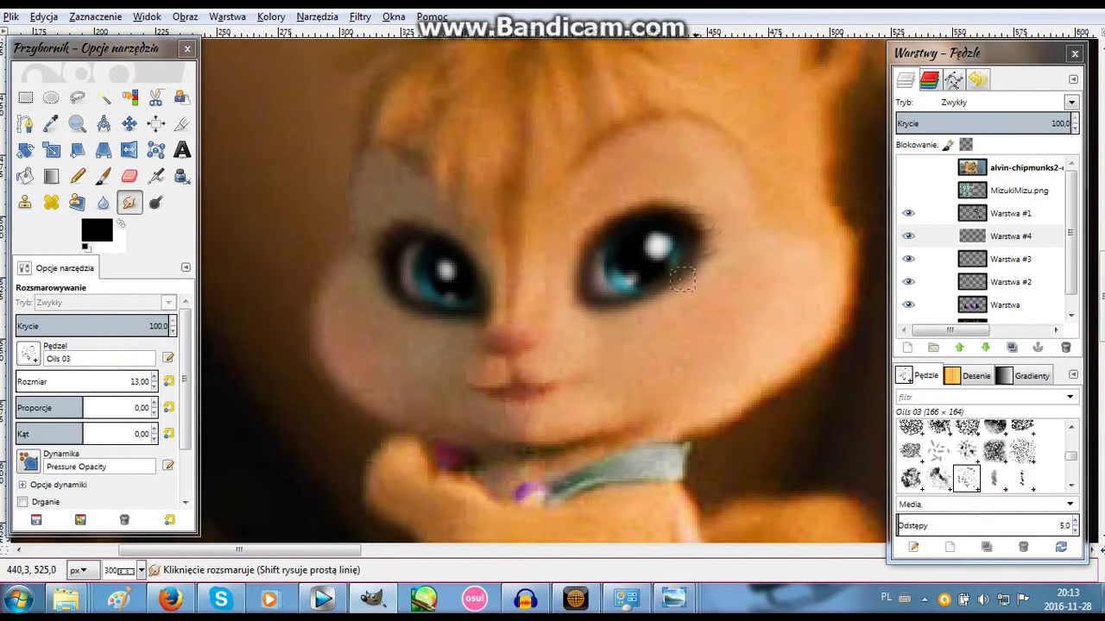
{"action": "scroll", "coordinate": [578, 269], "scroll_direction": "right", "scroll_amount": 10}
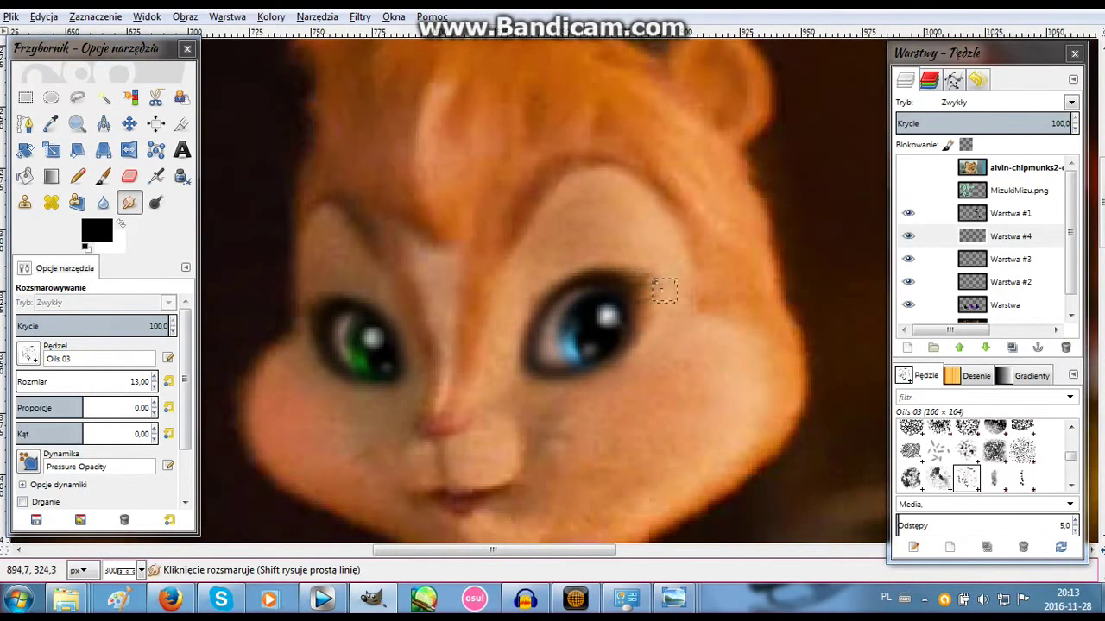
{"action": "scroll", "coordinate": [291, 317], "scroll_direction": "right", "scroll_amount": 10}
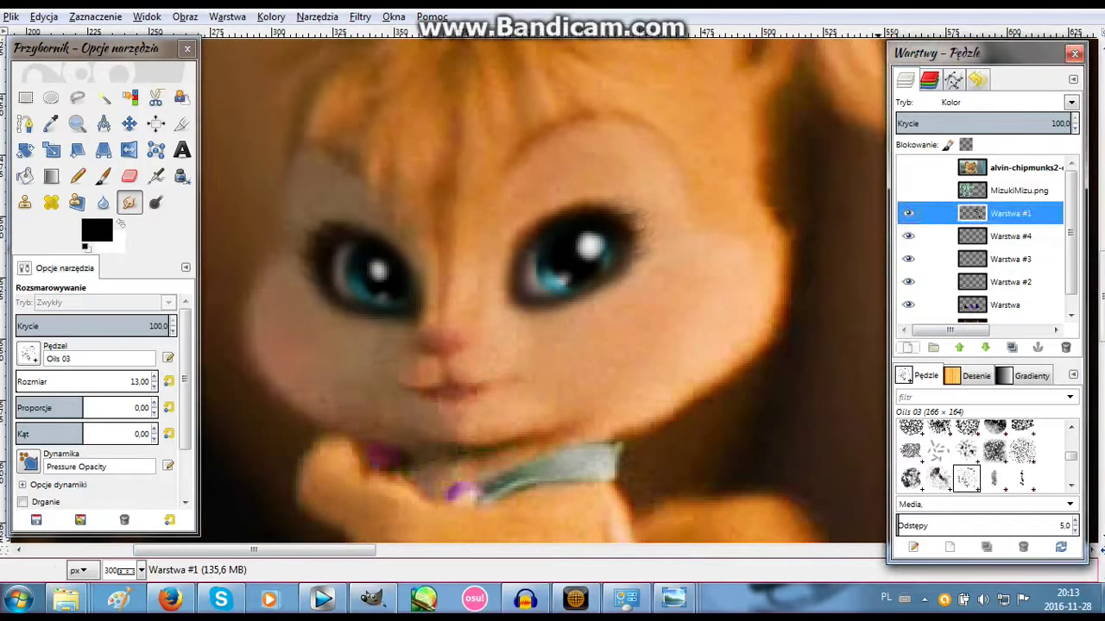
{"action": "mouse_move", "coordinate": [432, 313]}
{"action": "left_mouse_down"}
{"action": "mouse_move", "coordinate": [332, 229]}
{"action": "mouse_move", "coordinate": [252, 332]}
{"action": "mouse_move", "coordinate": [595, 432]}
{"action": "mouse_move", "coordinate": [505, 436]}
{"action": "left_mouse_up"}
{"action": "type", "text": "20"}
{"action": "key", "text": "Return"}
{"action": "mouse_move", "coordinate": [311, 259]}
{"action": "left_mouse_down"}
{"action": "mouse_move", "coordinate": [285, 284]}
{"action": "mouse_move", "coordinate": [552, 406]}
{"action": "mouse_move", "coordinate": [518, 199]}
{"action": "mouse_move", "coordinate": [473, 273]}
{"action": "mouse_move", "coordinate": [543, 440]}
{"action": "mouse_move", "coordinate": [636, 167]}
{"action": "mouse_move", "coordinate": [601, 136]}
{"action": "mouse_move", "coordinate": [700, 328]}
{"action": "mouse_move", "coordinate": [610, 349]}
{"action": "left_mouse_up"}
Extend the white paint over the dark edges, arms and feet.
{"action": "scroll", "coordinate": [610, 350], "scroll_direction": "down", "scroll_amount": 5}
{"action": "mouse_move", "coordinate": [639, 294]}
{"action": "left_mouse_down"}
{"action": "mouse_move", "coordinate": [308, 233]}
{"action": "mouse_move", "coordinate": [597, 252]}
{"action": "mouse_move", "coordinate": [636, 308]}
{"action": "mouse_move", "coordinate": [727, 370]}
{"action": "mouse_move", "coordinate": [730, 311]}
{"action": "left_mouse_up"}
{"action": "left_click_drag", "start_coordinate": [358, 291], "coordinate": [332, 345]}
{"action": "key", "text": "shift+e"}
{"action": "key", "text": "p"}
{"action": "scroll", "coordinate": [517, 389], "scroll_direction": "down", "scroll_amount": 5}
{"action": "mouse_move", "coordinate": [569, 388]}
{"action": "left_mouse_down"}
{"action": "mouse_move", "coordinate": [483, 457]}
{"action": "mouse_move", "coordinate": [415, 484]}
{"action": "left_mouse_up"}
{"action": "scroll", "coordinate": [518, 388], "scroll_direction": "right", "scroll_amount": 3}
{"action": "mouse_move", "coordinate": [613, 346]}
{"action": "left_mouse_down"}
{"action": "mouse_move", "coordinate": [634, 457]}
{"action": "mouse_move", "coordinate": [555, 296]}
{"action": "mouse_move", "coordinate": [585, 320]}
{"action": "mouse_move", "coordinate": [647, 436]}
{"action": "left_mouse_up"}
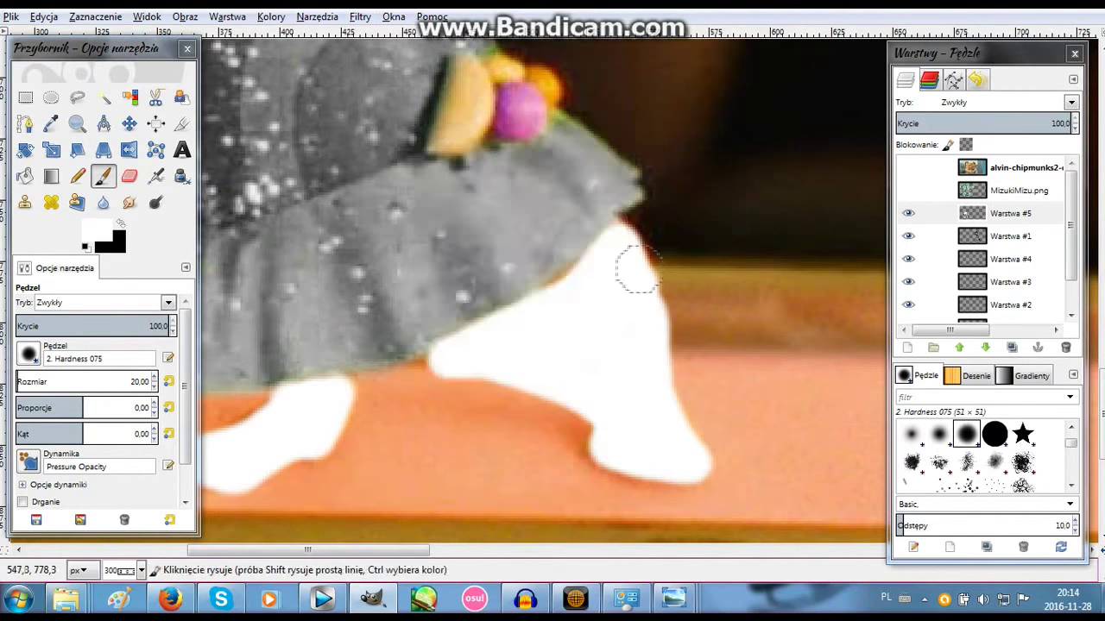
Gaussian-blur Warstwa #5, set its opacity to 34 and lower it two places.
{"action": "key", "text": "shift+ctrl+f"}
{"action": "left_click", "coordinate": [573, 544]}
{"action": "scroll", "coordinate": [561, 463], "scroll_direction": "left", "scroll_amount": 3}
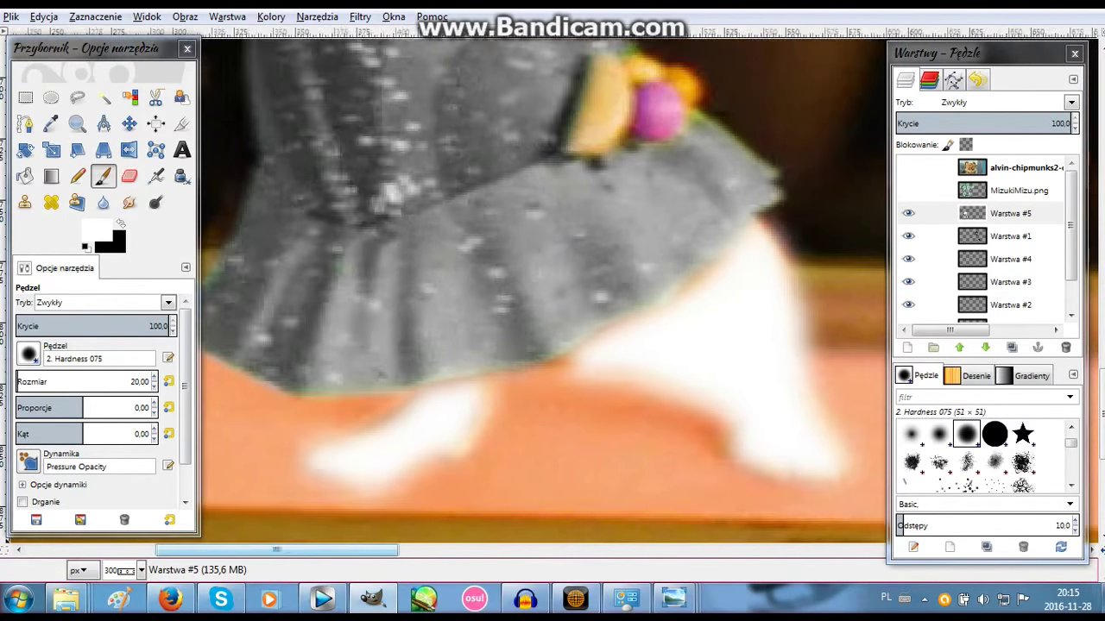
{"action": "scroll", "coordinate": [543, 294], "scroll_direction": "up", "scroll_amount": 3}
{"action": "scroll", "coordinate": [544, 294], "scroll_direction": "up", "scroll_amount": 8}
{"action": "left_click", "coordinate": [985, 124]}
{"action": "left_click", "coordinate": [1010, 213]}
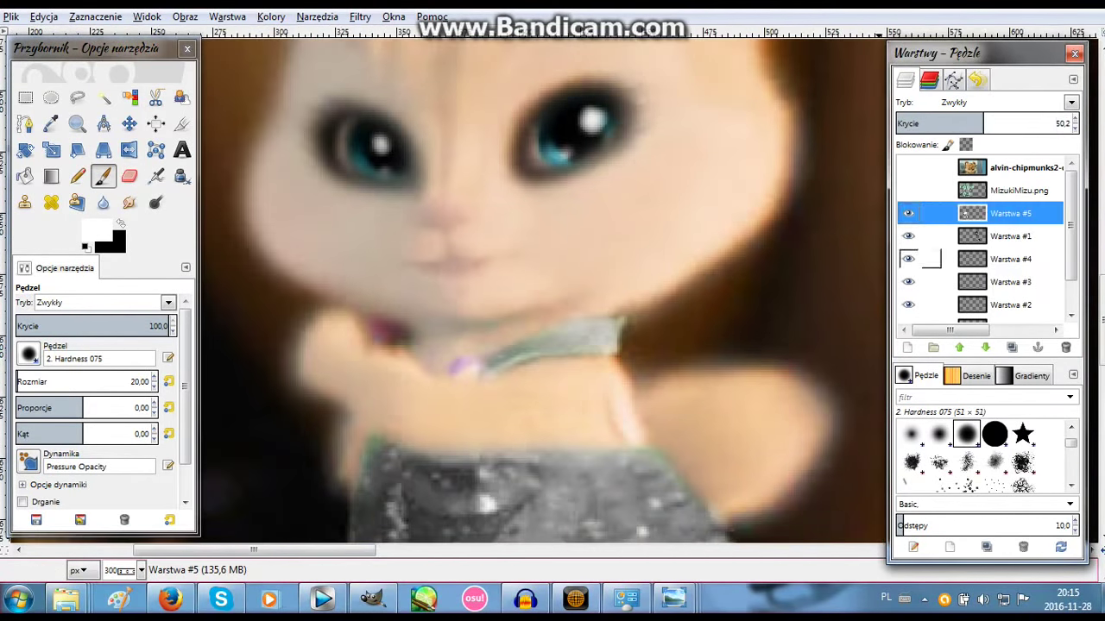
{"action": "left_click", "coordinate": [985, 347]}
{"action": "left_click", "coordinate": [985, 347]}
{"action": "left_click", "coordinate": [958, 124]}
Smudge the edges with Oils 03, select the bottom photo layer, and zoom out to the whole image.
{"action": "key", "text": "shift+u"}
{"action": "scroll", "coordinate": [616, 277], "scroll_direction": "down", "scroll_amount": 10}
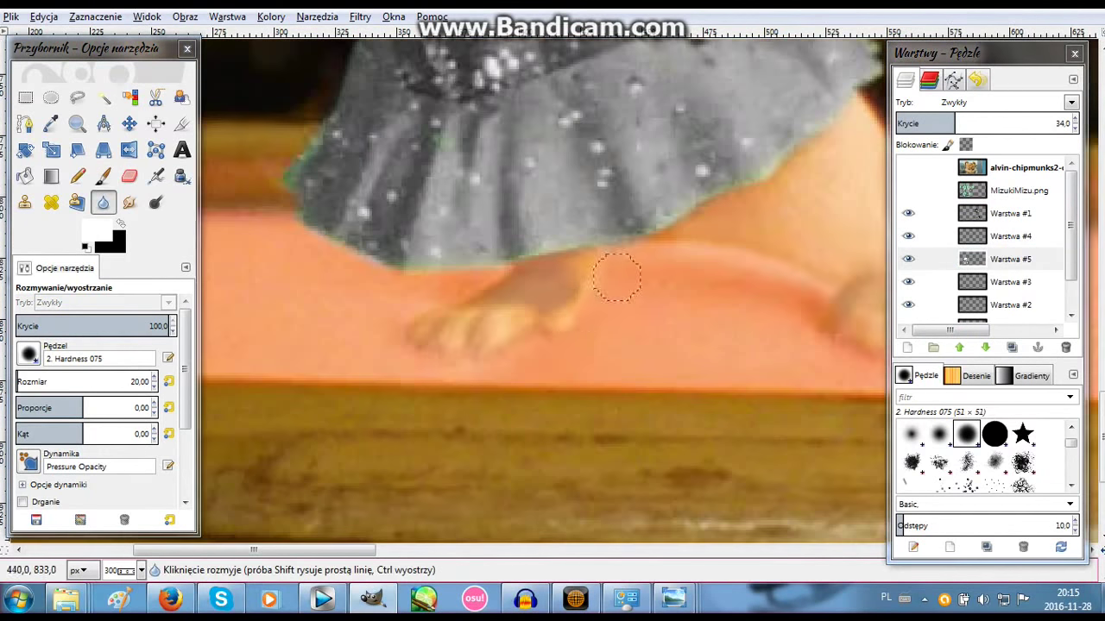
{"action": "scroll", "coordinate": [617, 277], "scroll_direction": "up", "scroll_amount": 5}
{"action": "scroll", "coordinate": [820, 285], "scroll_direction": "up", "scroll_amount": 5}
{"action": "key", "text": "s"}
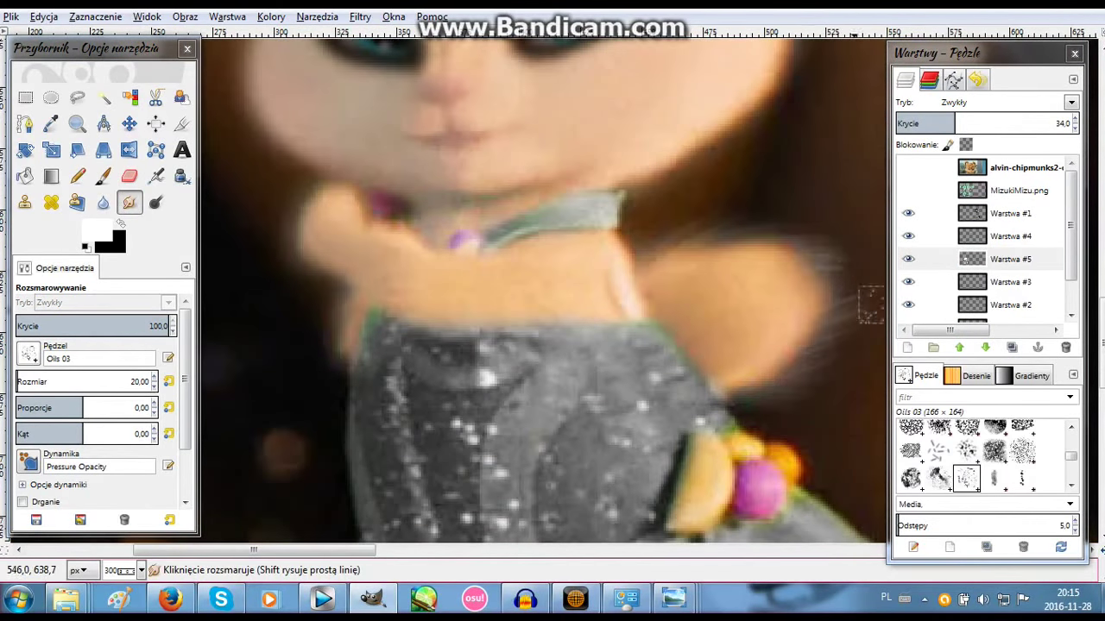
{"action": "key", "text": "End"}
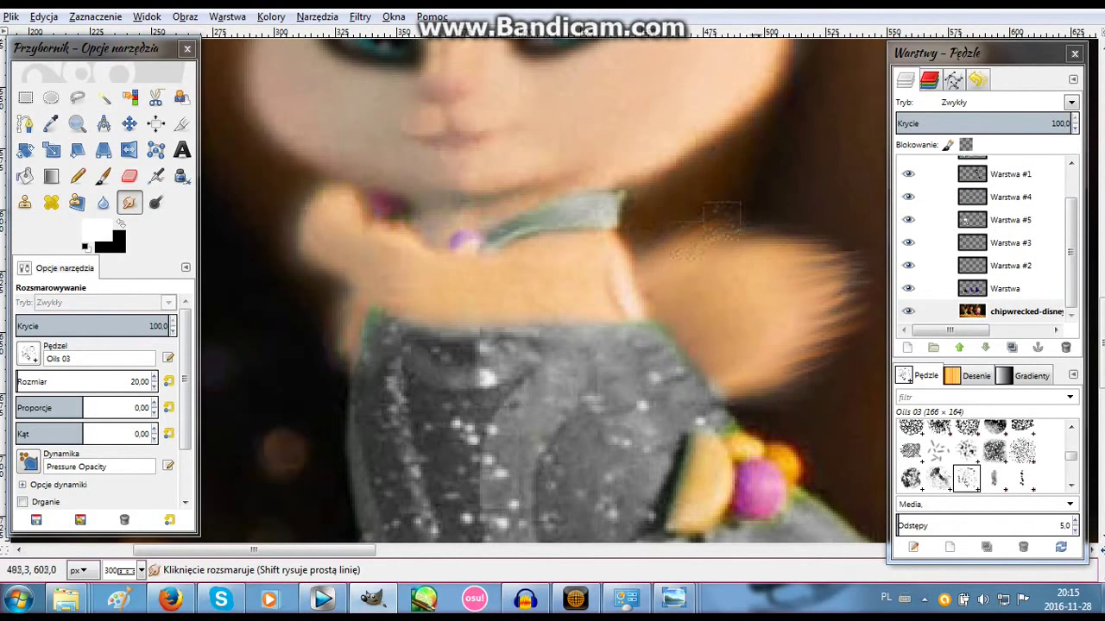
{"action": "key", "text": "minus"}
{"action": "key", "text": "z"}
{"action": "key", "text": "minus"}
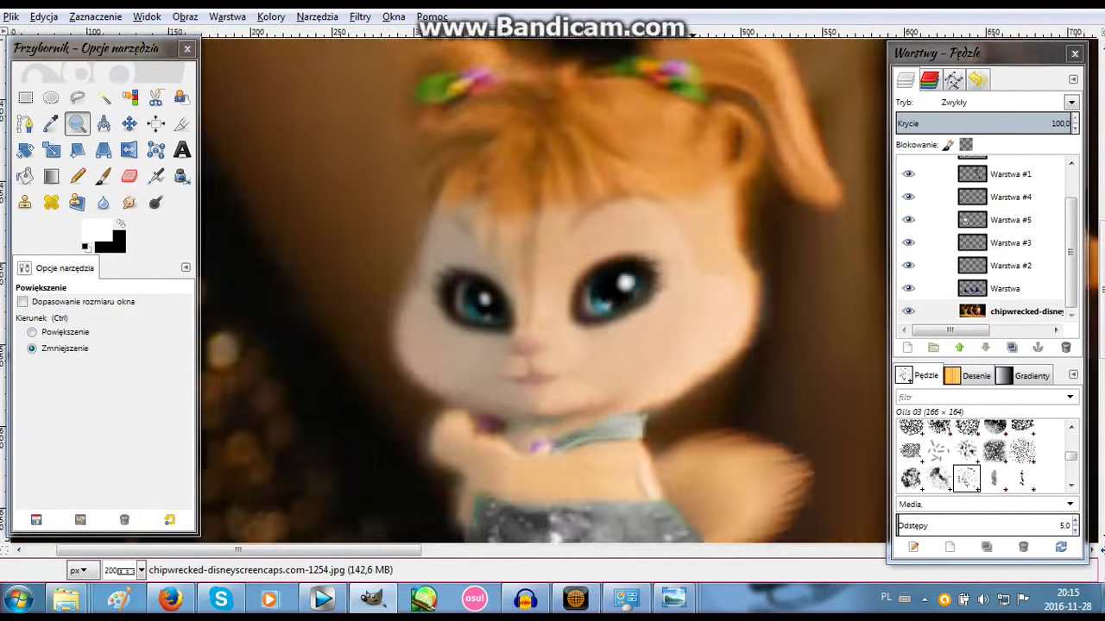
{"action": "key", "text": "minus"}
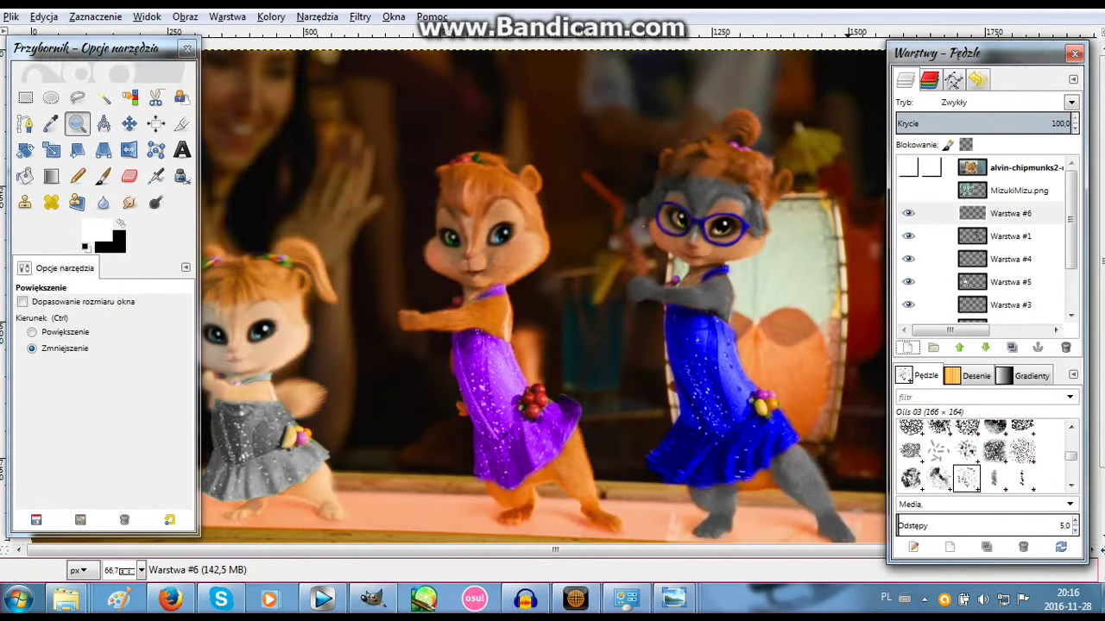
Copy a patch of hair texture from the hair reference layer, then hide that layer.
{"action": "left_click", "coordinate": [908, 168]}
{"action": "key", "text": "f"}
{"action": "left_click_drag", "start_coordinate": [501, 174], "coordinate": [386, 269]}
{"action": "right_click", "coordinate": [423, 226]}
{"action": "key", "text": "ctrl+c"}
{"action": "left_click", "coordinate": [908, 168]}
Zoom in on the glasses chipmunk's head and set the copied hair texture as a smaller paintbrush.
{"action": "key", "text": "z"}
{"action": "key", "text": "plus"}
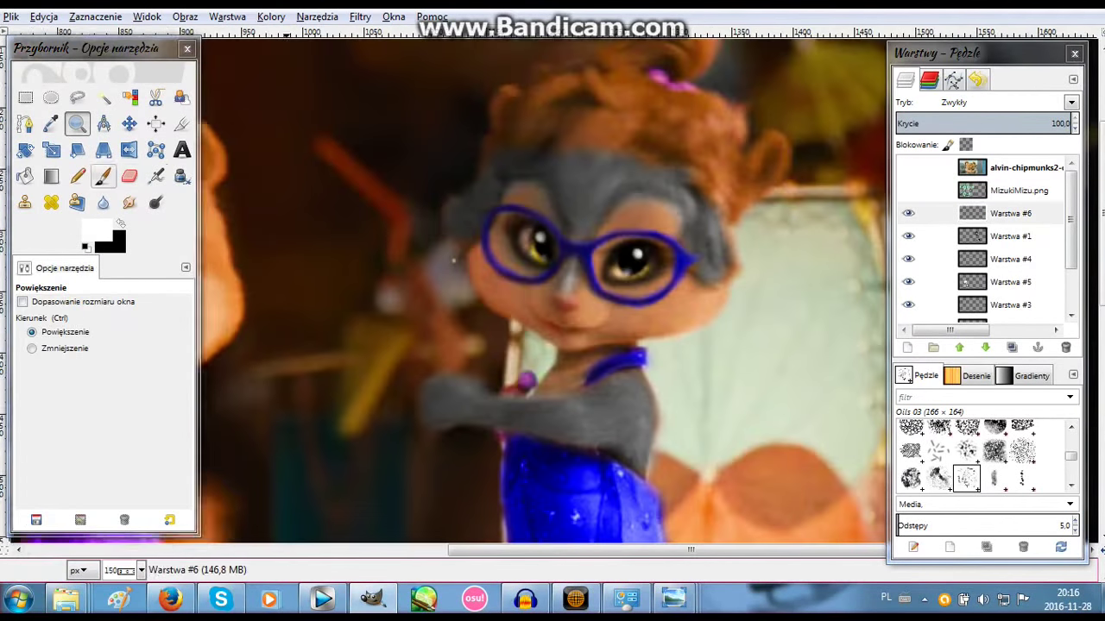
{"action": "key", "text": "plus"}
{"action": "key", "text": "p"}
{"action": "key", "text": "bracketleft"}
{"action": "key", "text": "bracketleft"}
{"action": "key", "text": "bracketleft"}
{"action": "left_click", "coordinate": [678, 177]}
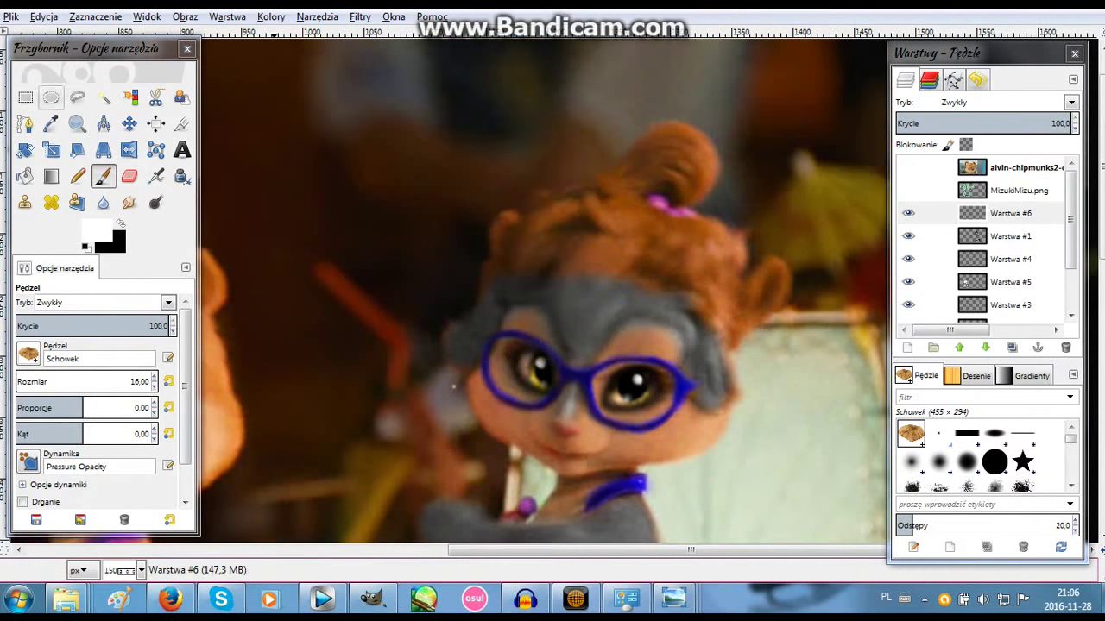
Outline a new hairdo over her head and fill it with the hair texture brush.
{"action": "key", "text": "f"}
{"action": "left_click_drag", "start_coordinate": [570, 326], "coordinate": [682, 293]}
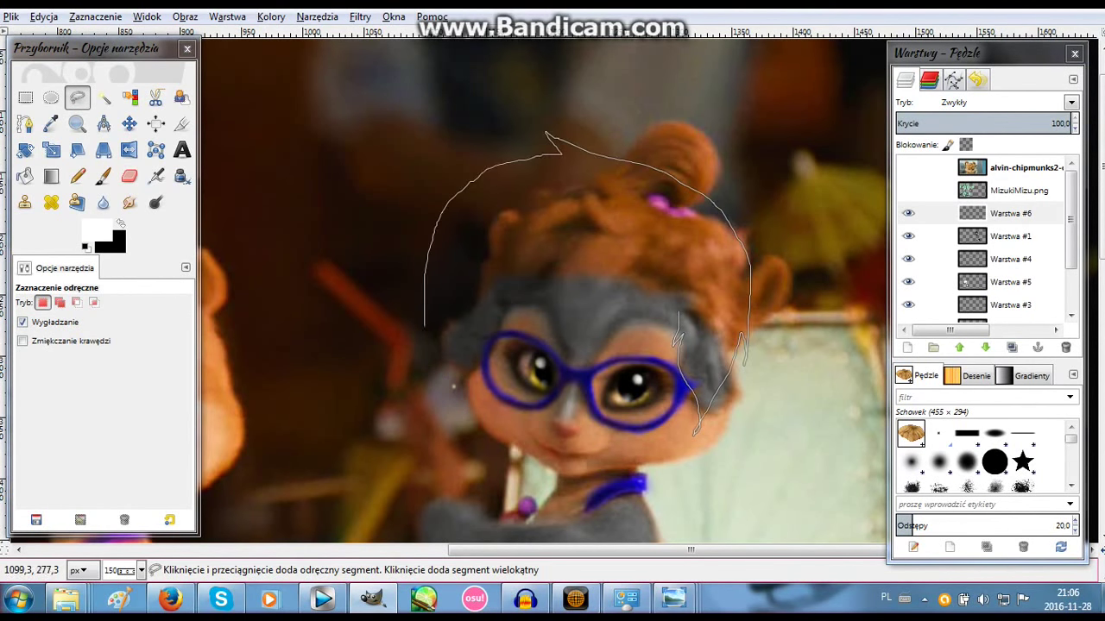
{"action": "key", "text": "Return"}
{"action": "key", "text": "p"}
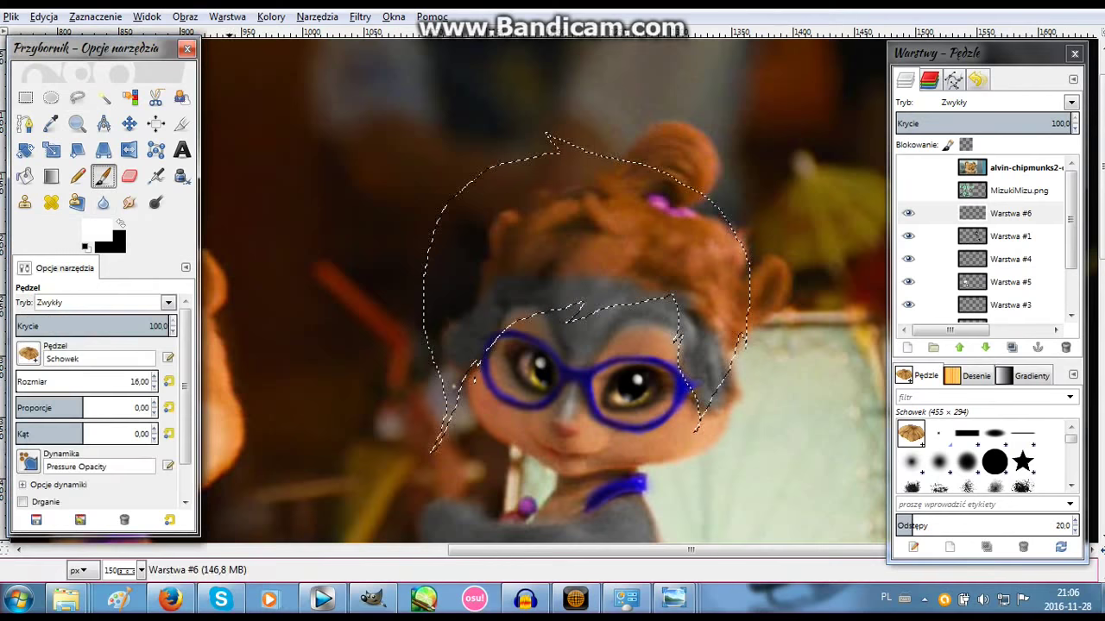
{"action": "mouse_move", "coordinate": [570, 251]}
{"action": "left_mouse_down"}
{"action": "mouse_move", "coordinate": [483, 285]}
{"action": "mouse_move", "coordinate": [513, 167]}
{"action": "left_mouse_up"}
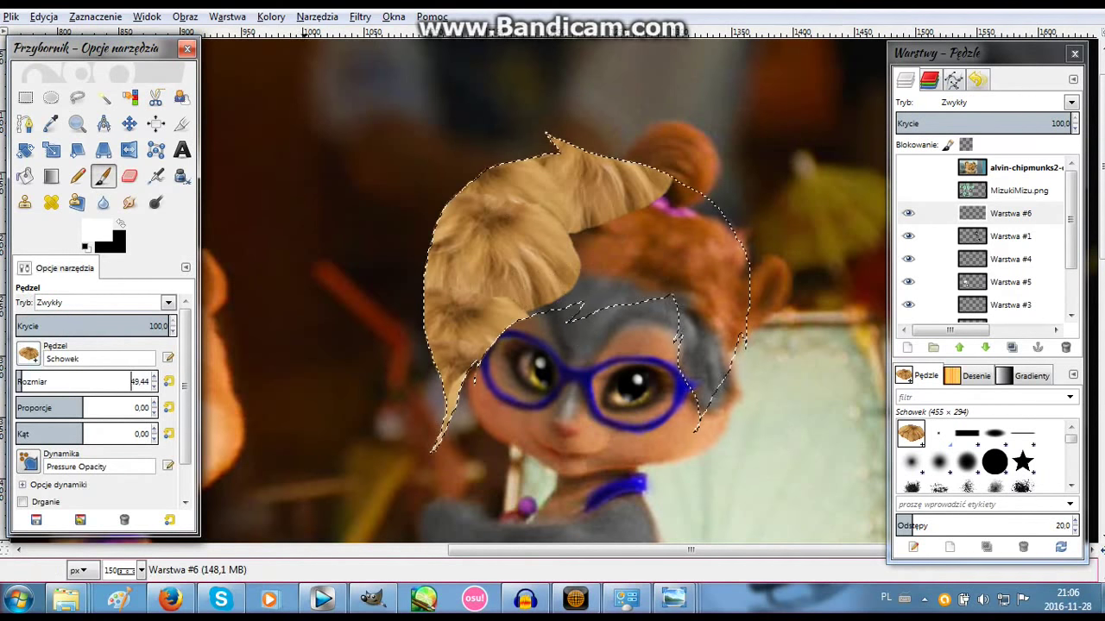
{"action": "key", "text": "bracketleft"}
{"action": "left_click_drag", "start_coordinate": [690, 380], "coordinate": [725, 311]}
{"action": "left_click_drag", "start_coordinate": [656, 207], "coordinate": [707, 304]}
{"action": "left_click_drag", "start_coordinate": [674, 242], "coordinate": [466, 328]}
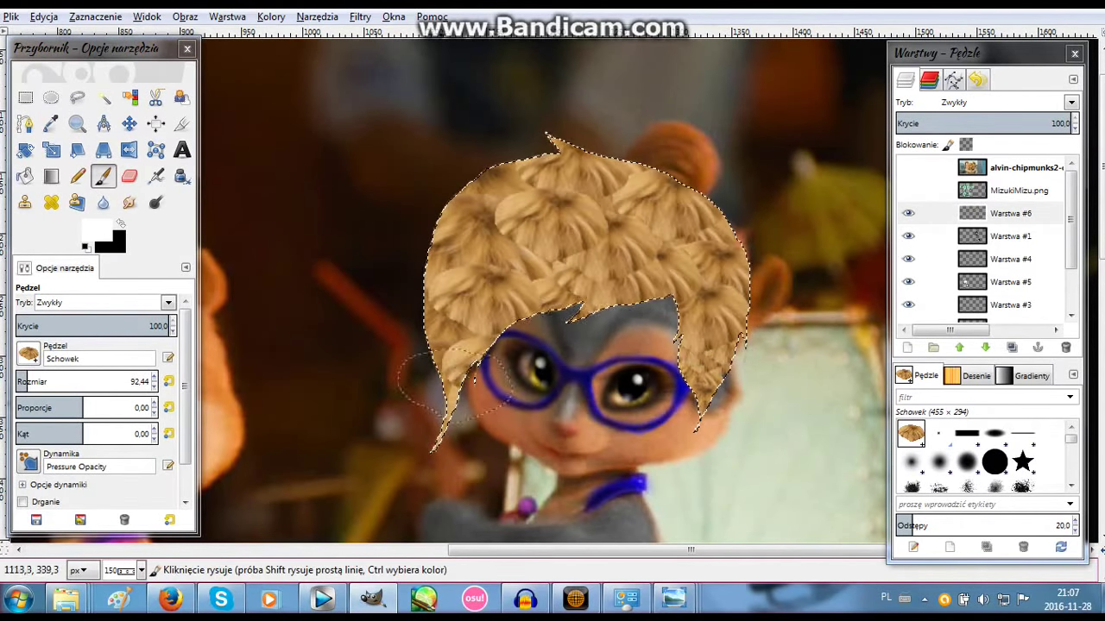
Outline a ponytail beside the head and paint it with the hair texture.
{"action": "key", "text": "f"}
{"action": "left_click_drag", "start_coordinate": [665, 171], "coordinate": [760, 104]}
{"action": "scroll", "coordinate": [829, 405], "scroll_direction": "down", "scroll_amount": 3}
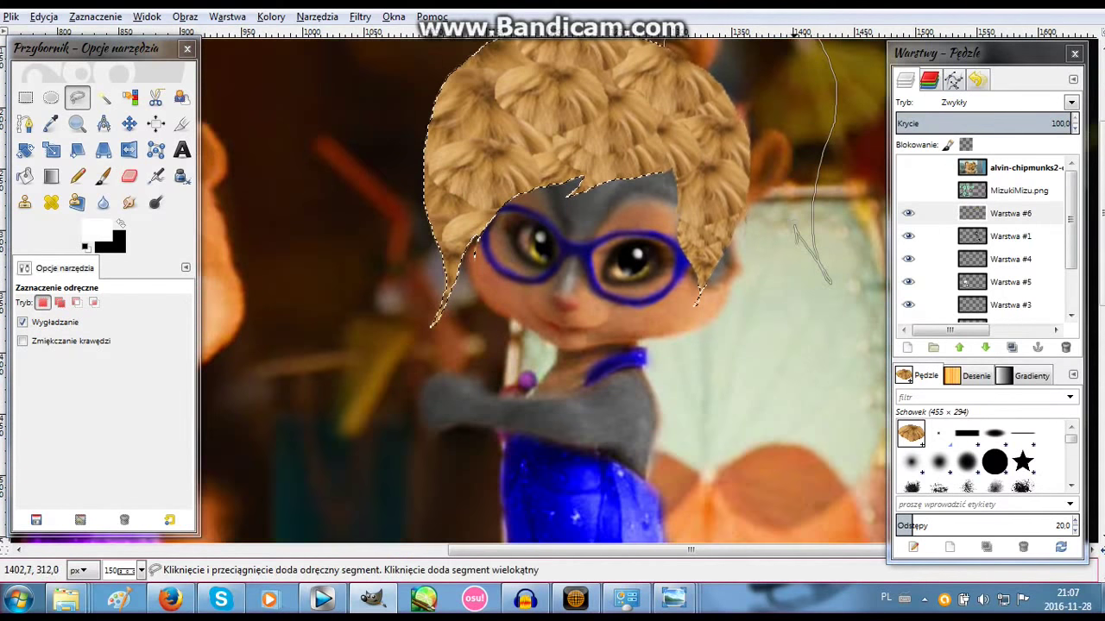
{"action": "scroll", "coordinate": [757, 345], "scroll_direction": "up", "scroll_amount": 4}
{"action": "key", "text": "Return"}
{"action": "key", "text": "p"}
{"action": "left_click_drag", "start_coordinate": [743, 190], "coordinate": [777, 259]}
{"action": "scroll", "coordinate": [553, 294], "scroll_direction": "down", "scroll_amount": 3}
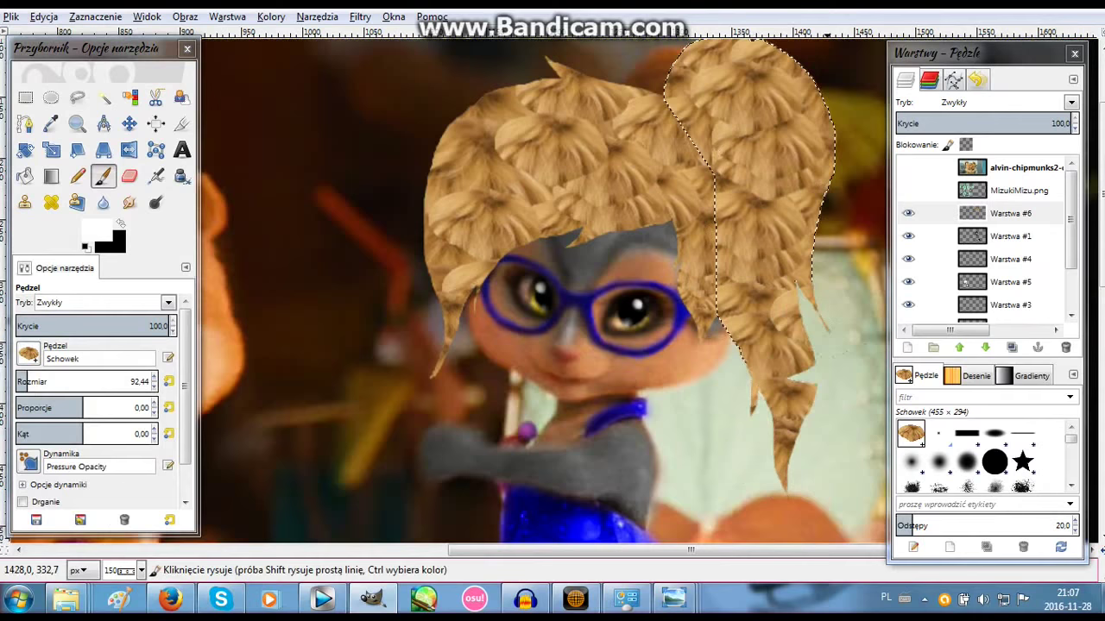
Clear the selection and Colorize the new hair toward blue with adjusted saturation.
{"action": "left_click", "coordinate": [95, 16]}
{"action": "left_click", "coordinate": [104, 54]}
{"action": "key", "text": "Tab"}
{"action": "left_click", "coordinate": [271, 16]}
{"action": "left_click", "coordinate": [302, 76]}
{"action": "mouse_move", "coordinate": [178, 170]}
{"action": "left_mouse_down"}
{"action": "mouse_move", "coordinate": [233, 170]}
{"action": "mouse_move", "coordinate": [198, 149]}
{"action": "left_mouse_up"}
{"action": "left_click_drag", "start_coordinate": [177, 191], "coordinate": [134, 191]}
{"action": "key", "text": "Return"}
Apply the HSV Noise filter to the dark-blue hair.
{"action": "key", "text": "Tab"}
{"action": "left_click", "coordinate": [360, 17]}
{"action": "key", "text": "Escape"}
{"action": "left_click", "coordinate": [728, 598]}
{"action": "left_click_drag", "start_coordinate": [283, 198], "coordinate": [440, 526]}
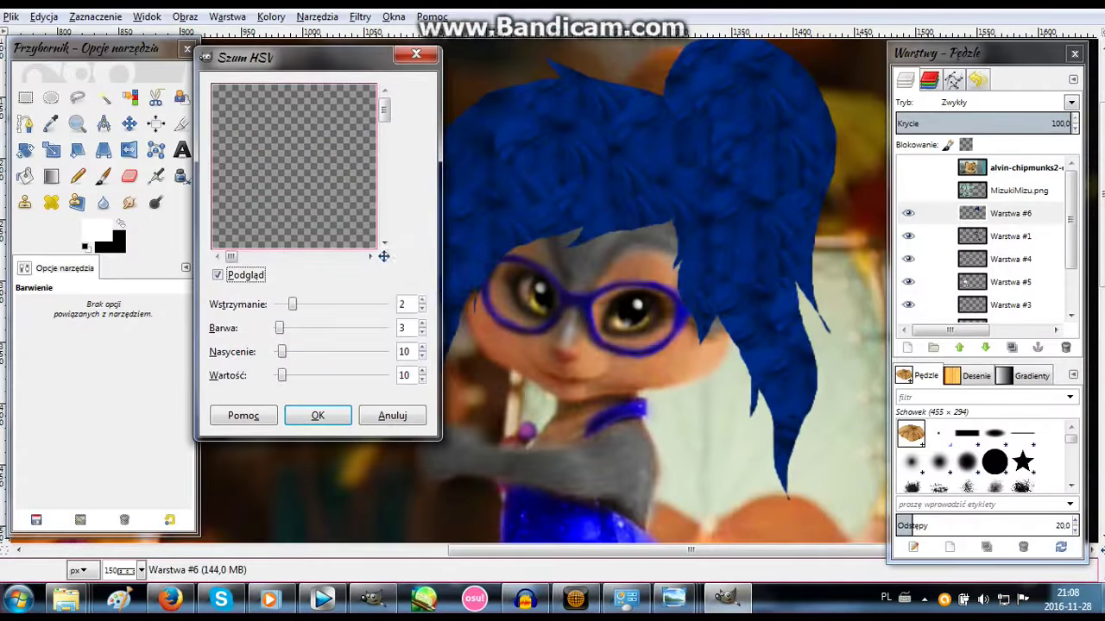
{"action": "left_click_drag", "start_coordinate": [383, 255], "coordinate": [406, 259]}
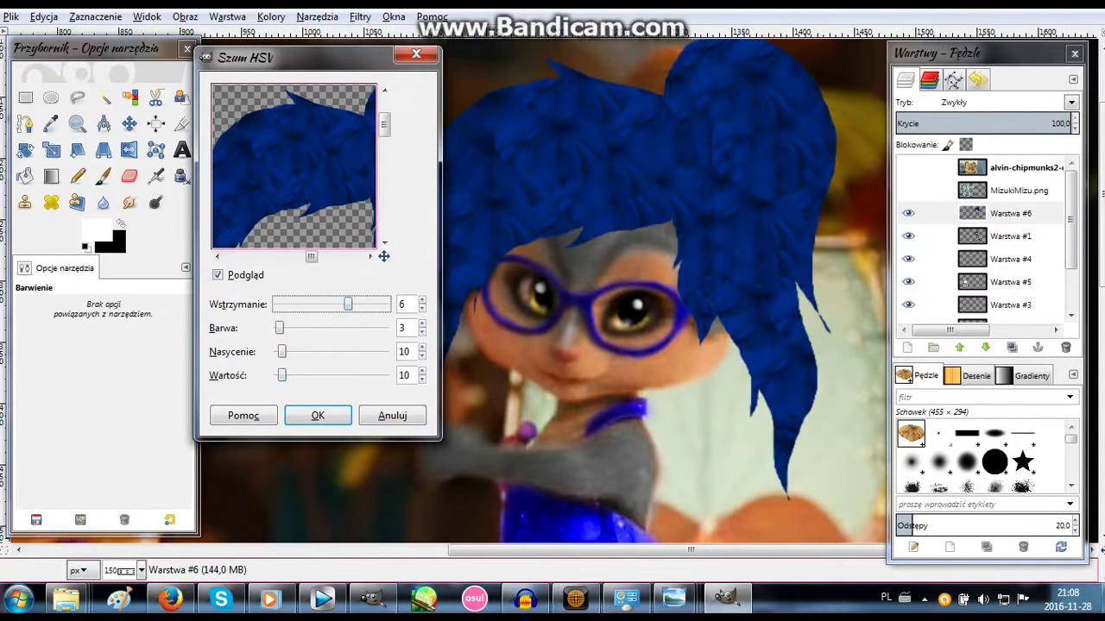
{"action": "key", "text": "Return"}
Dodge a light-blue streak down the hair front and burn its right side darker.
{"action": "scroll", "coordinate": [553, 302], "scroll_direction": "right", "scroll_amount": 2}
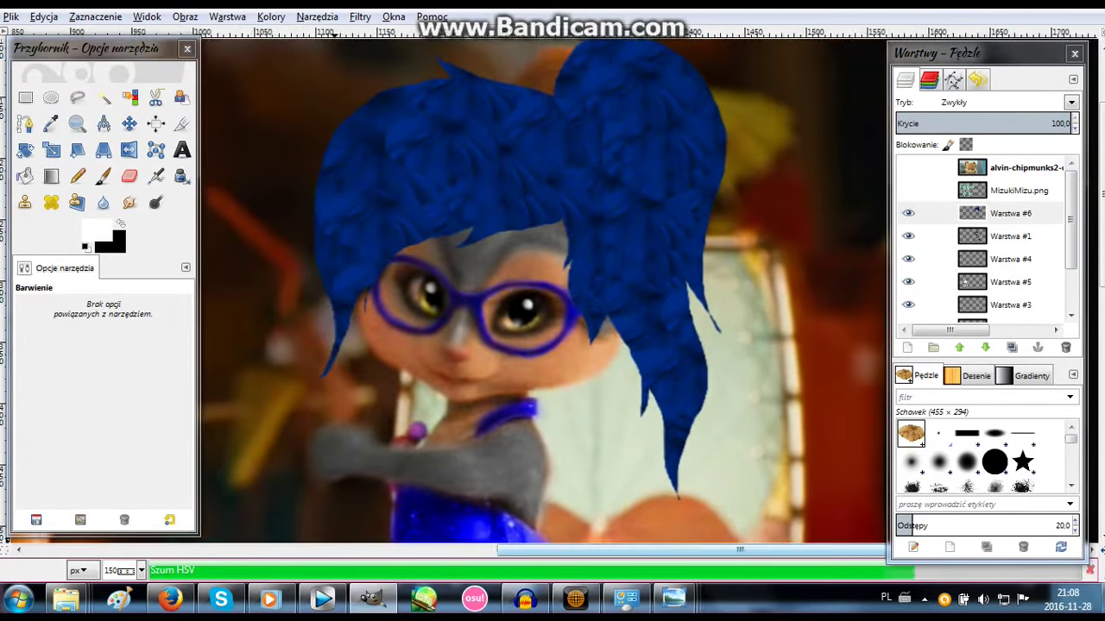
{"action": "left_click", "coordinate": [155, 202]}
{"action": "left_click", "coordinate": [966, 461]}
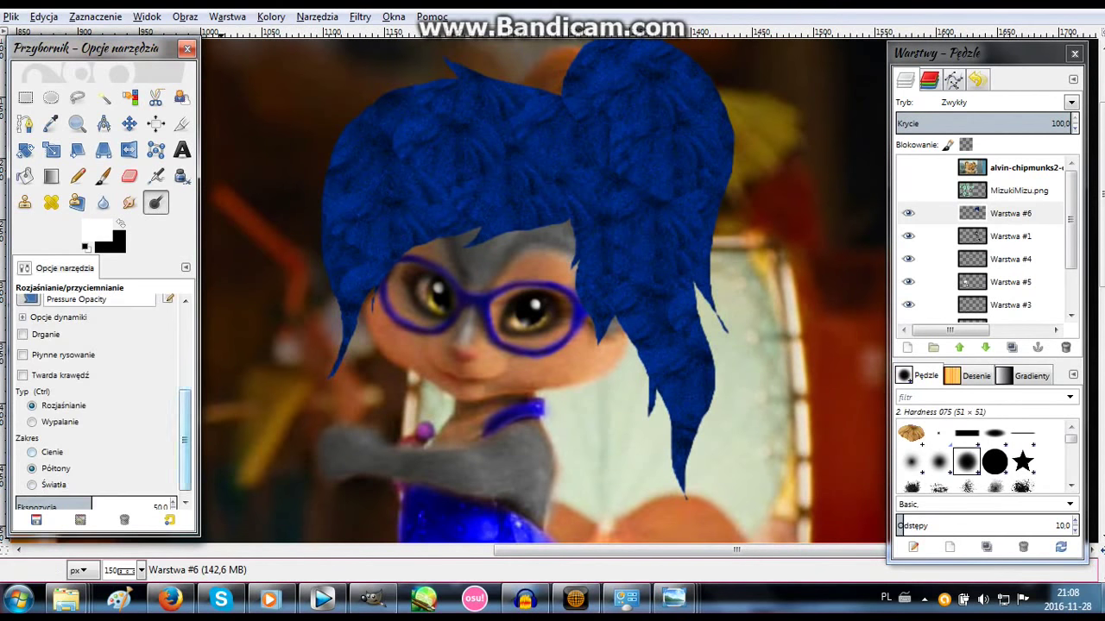
{"action": "left_click_drag", "start_coordinate": [410, 93], "coordinate": [473, 238]}
{"action": "left_click_drag", "start_coordinate": [469, 32], "coordinate": [469, 247]}
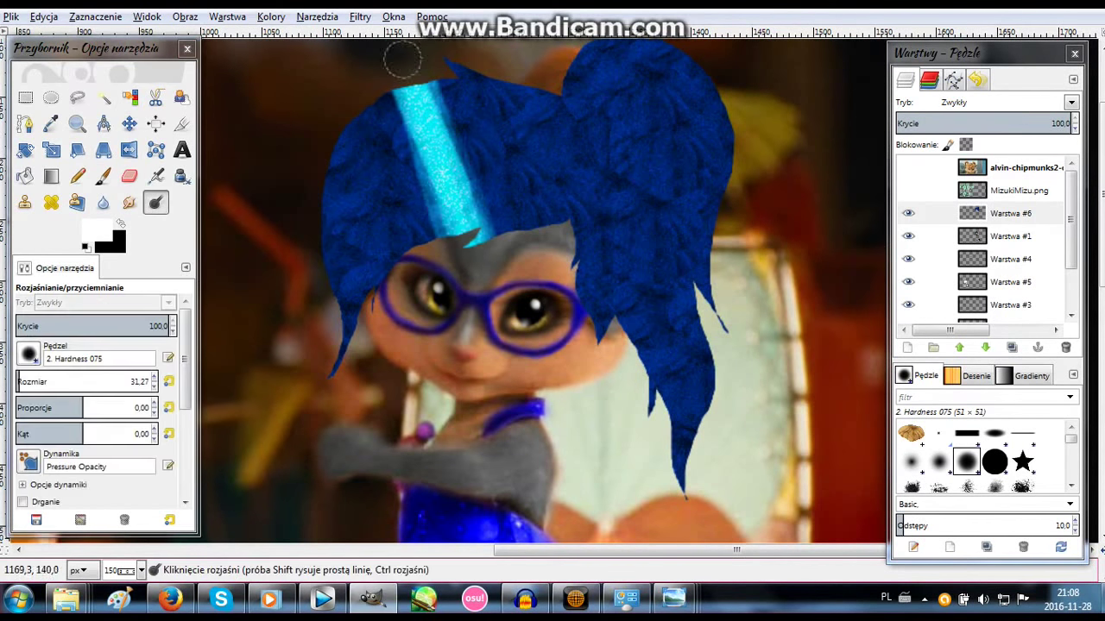
{"action": "left_click_drag", "start_coordinate": [578, 113], "coordinate": [618, 324]}
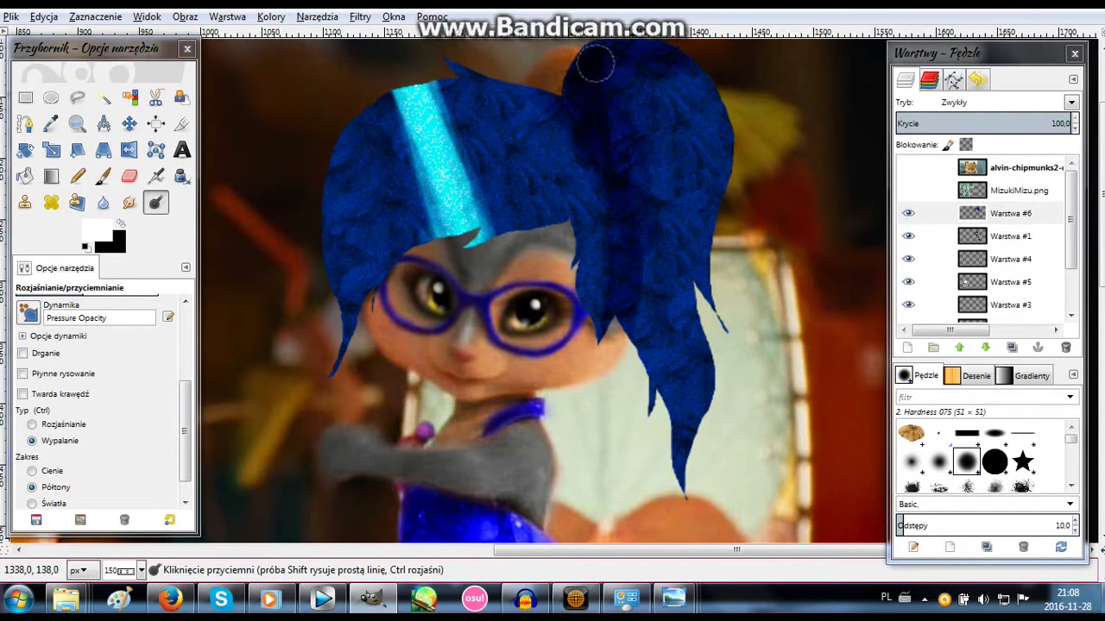
{"action": "left_click_drag", "start_coordinate": [596, 65], "coordinate": [669, 428]}
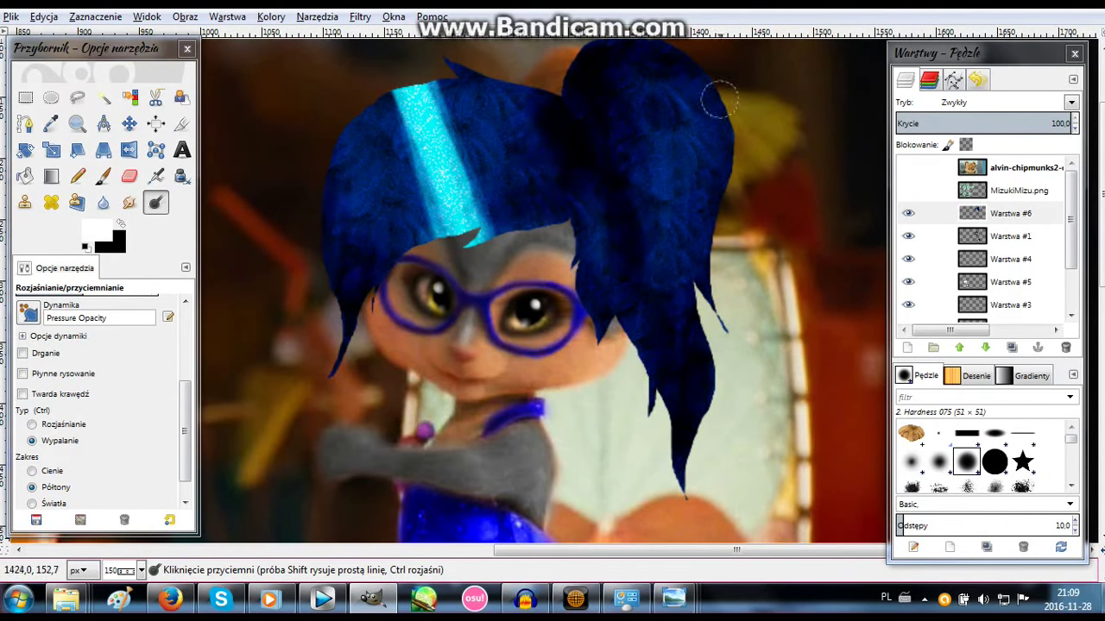
Paint a yellow fringe along the hair's lower edge using the brush in Color mode.
{"action": "left_click", "coordinate": [77, 123]}
{"action": "left_click", "coordinate": [418, 255]}
{"action": "left_click", "coordinate": [76, 176]}
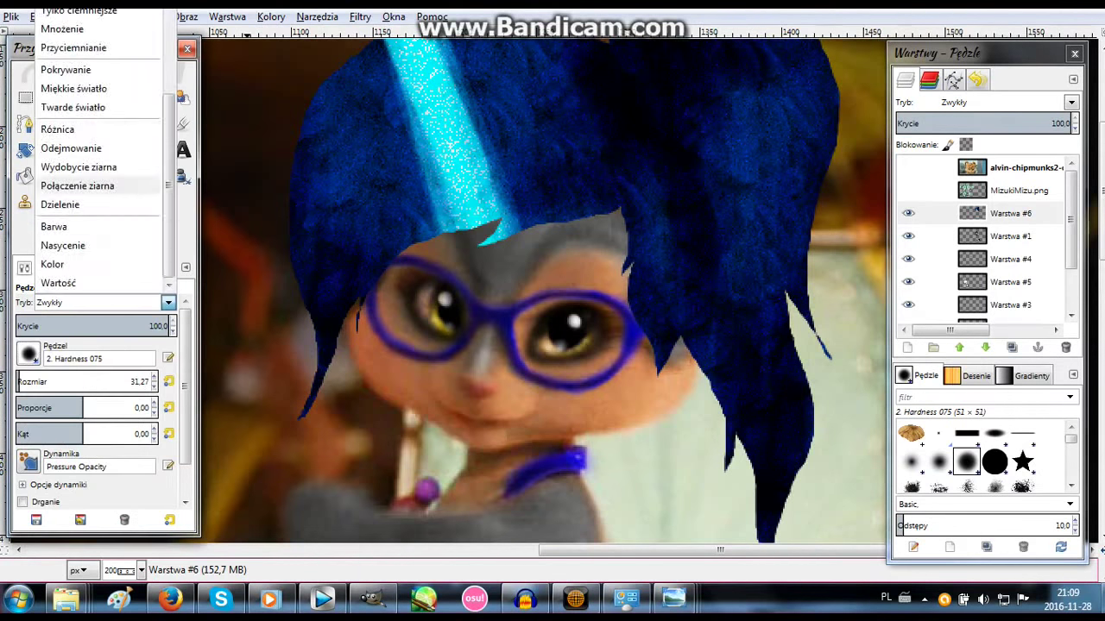
{"action": "left_click", "coordinate": [95, 231]}
{"action": "left_click", "coordinate": [254, 252]}
{"action": "left_click", "coordinate": [224, 293]}
{"action": "left_click_drag", "start_coordinate": [620, 181], "coordinate": [317, 363]}
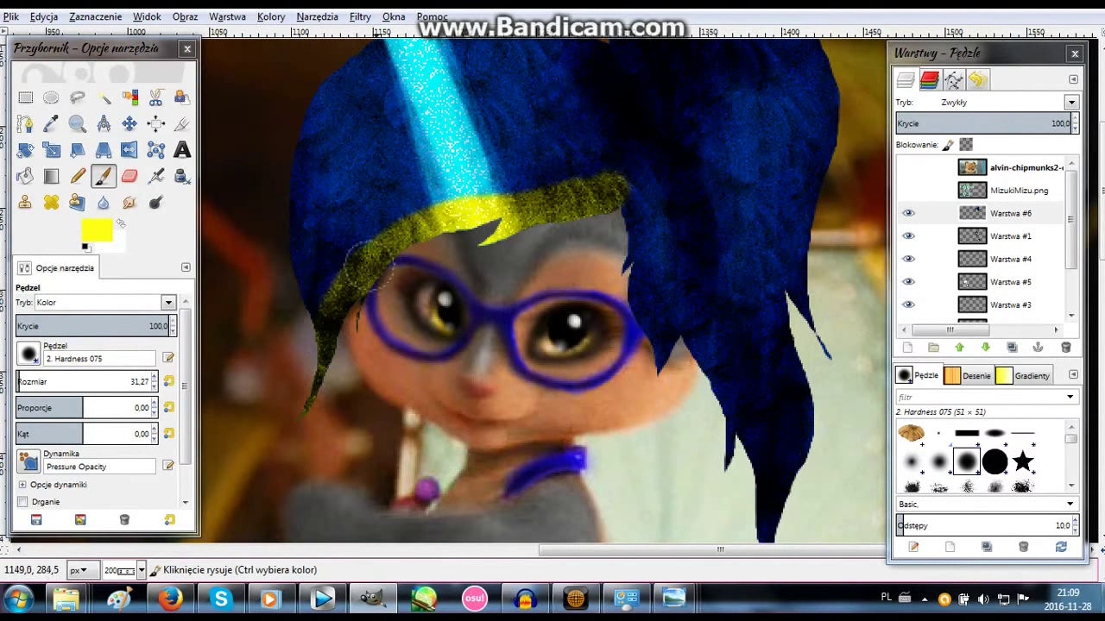
Smudge the yellow fringe into hair strands with the Oils 03 brush.
{"action": "left_click", "coordinate": [77, 123]}
{"action": "left_click", "coordinate": [488, 240]}
{"action": "left_click", "coordinate": [129, 202]}
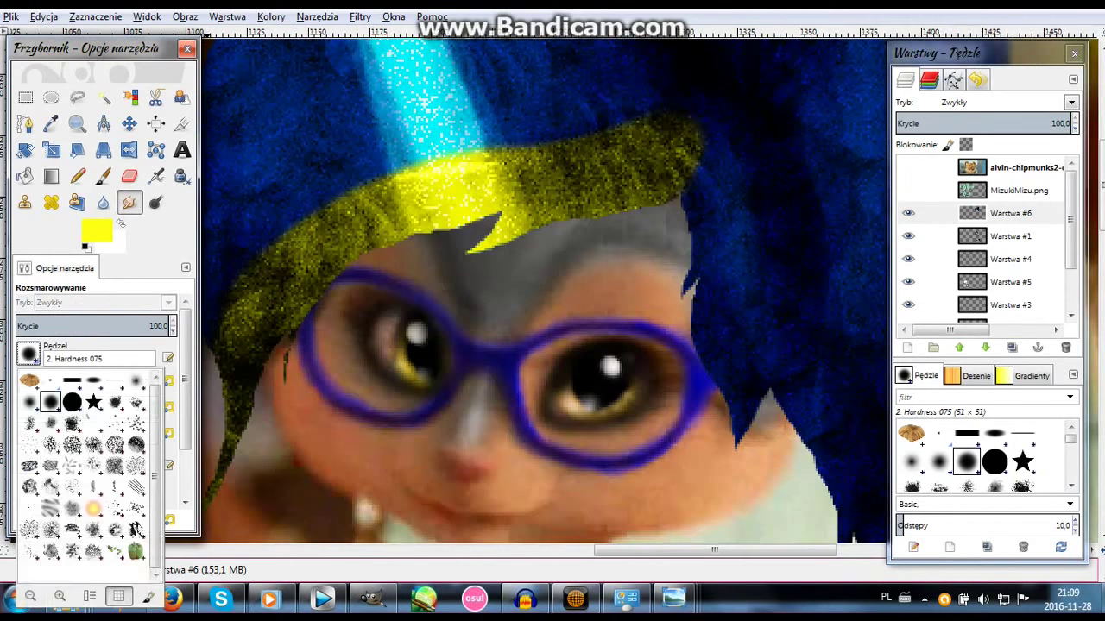
{"action": "left_click", "coordinate": [966, 477]}
{"action": "left_click_drag", "start_coordinate": [517, 181], "coordinate": [293, 363]}
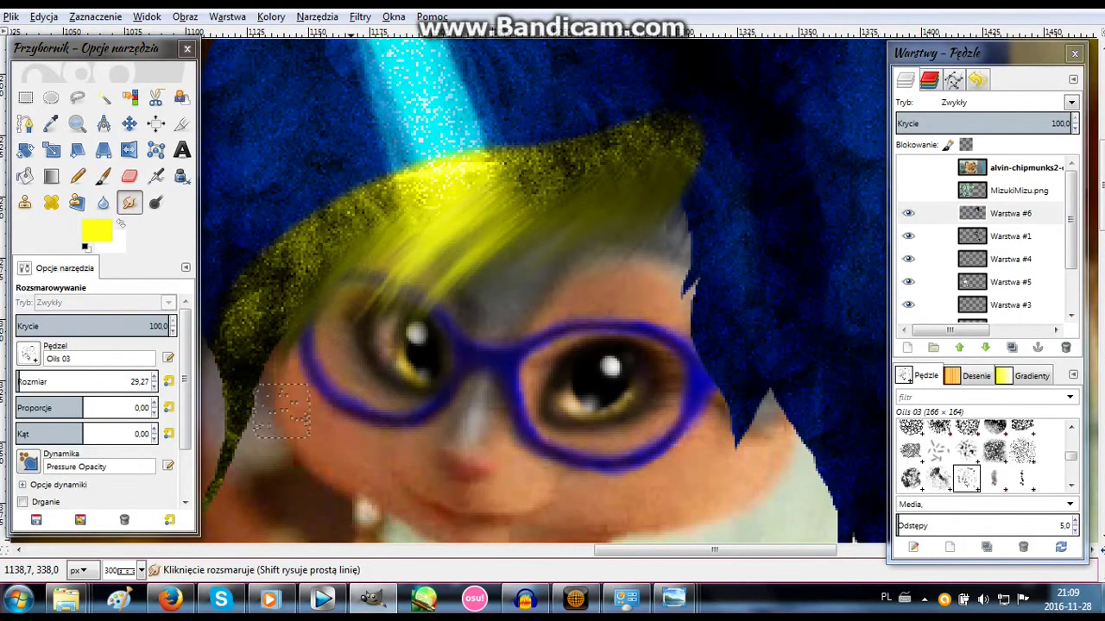
{"action": "left_click_drag", "start_coordinate": [708, 173], "coordinate": [725, 483]}
{"action": "left_click_drag", "start_coordinate": [742, 362], "coordinate": [811, 518]}
Streak the blue hair downward into strands with the smudge brush.
{"action": "scroll", "coordinate": [553, 345], "scroll_direction": "left", "scroll_amount": 5}
{"action": "scroll", "coordinate": [553, 345], "scroll_direction": "down", "scroll_amount": 2}
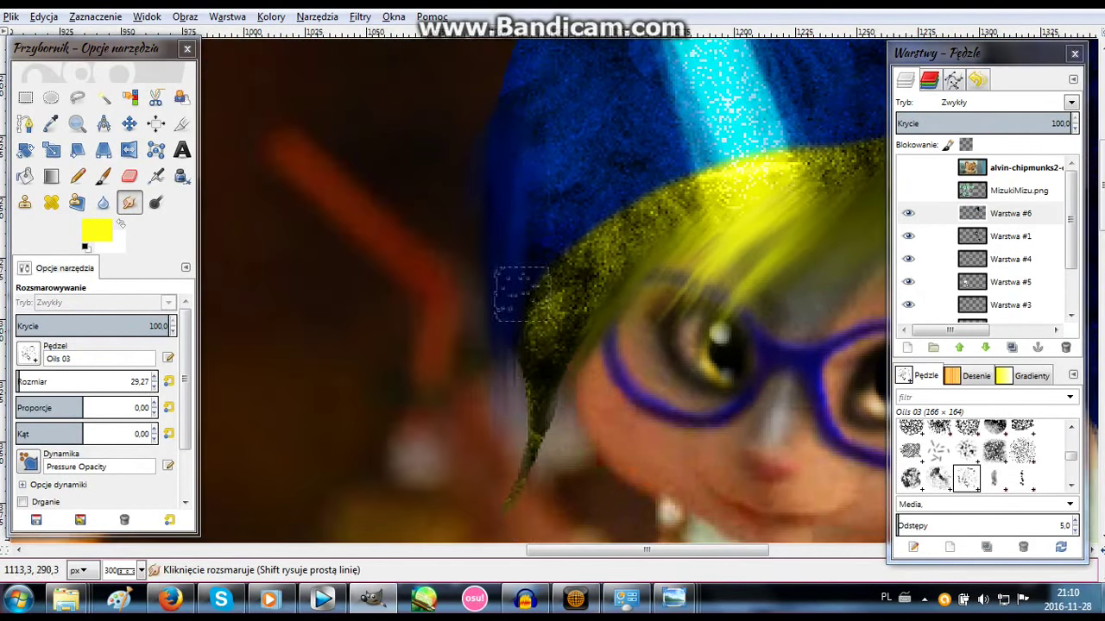
{"action": "scroll", "coordinate": [509, 471], "scroll_direction": "right", "scroll_amount": 5}
{"action": "scroll", "coordinate": [647, 191], "scroll_direction": "up", "scroll_amount": 5}
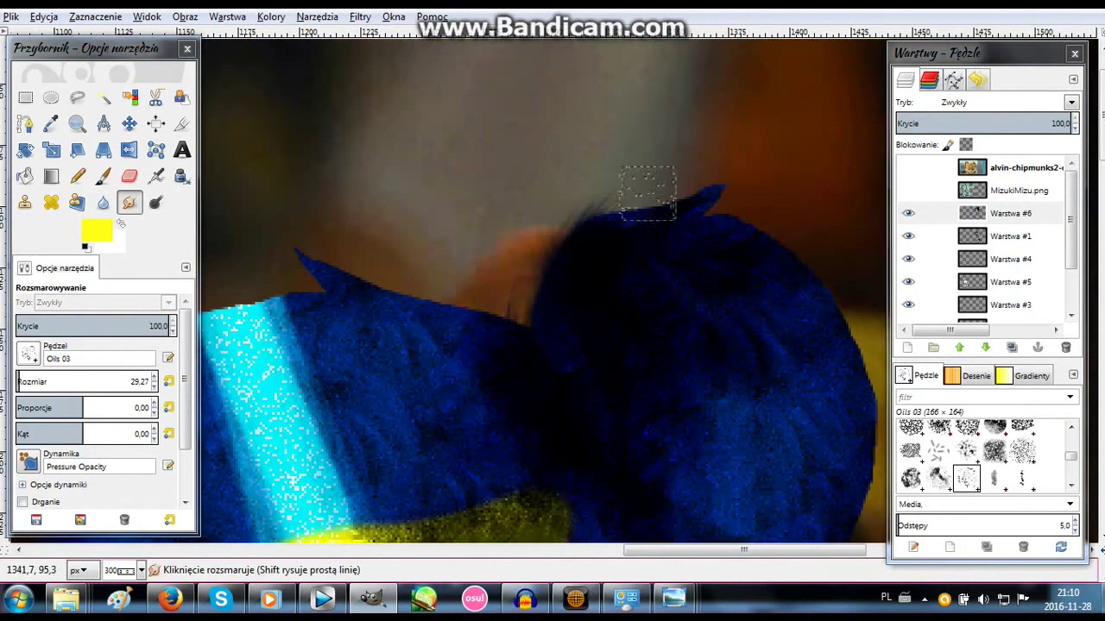
{"action": "scroll", "coordinate": [777, 233], "scroll_direction": "down", "scroll_amount": 5}
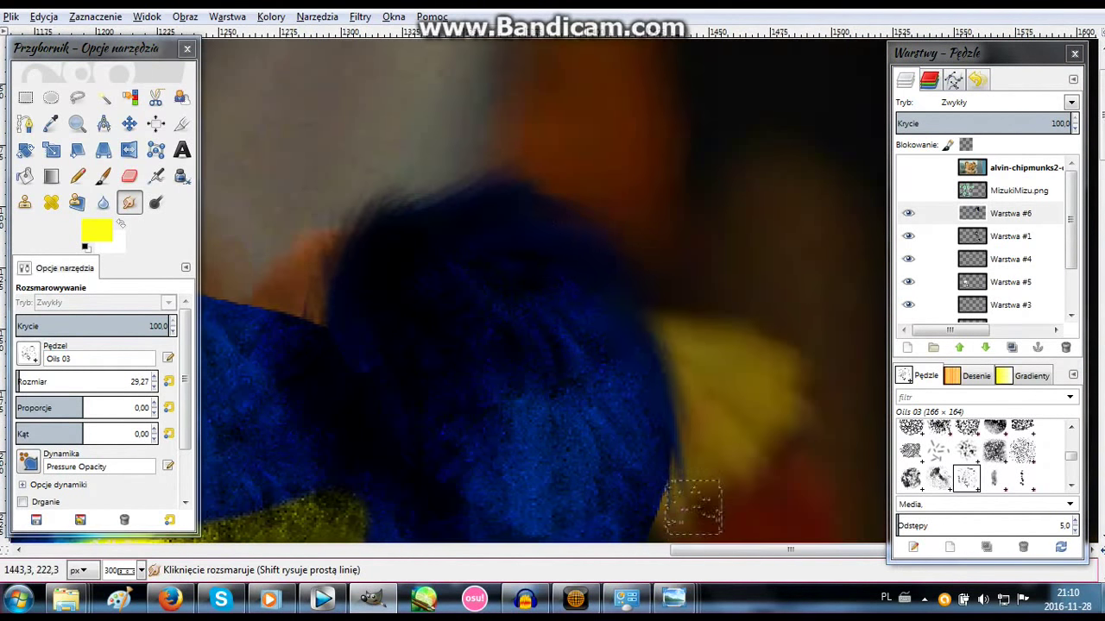
{"action": "scroll", "coordinate": [604, 293], "scroll_direction": "right", "scroll_amount": 5}
{"action": "scroll", "coordinate": [592, 306], "scroll_direction": "down", "scroll_amount": 5}
{"action": "left_click_drag", "start_coordinate": [572, 94], "coordinate": [605, 414]}
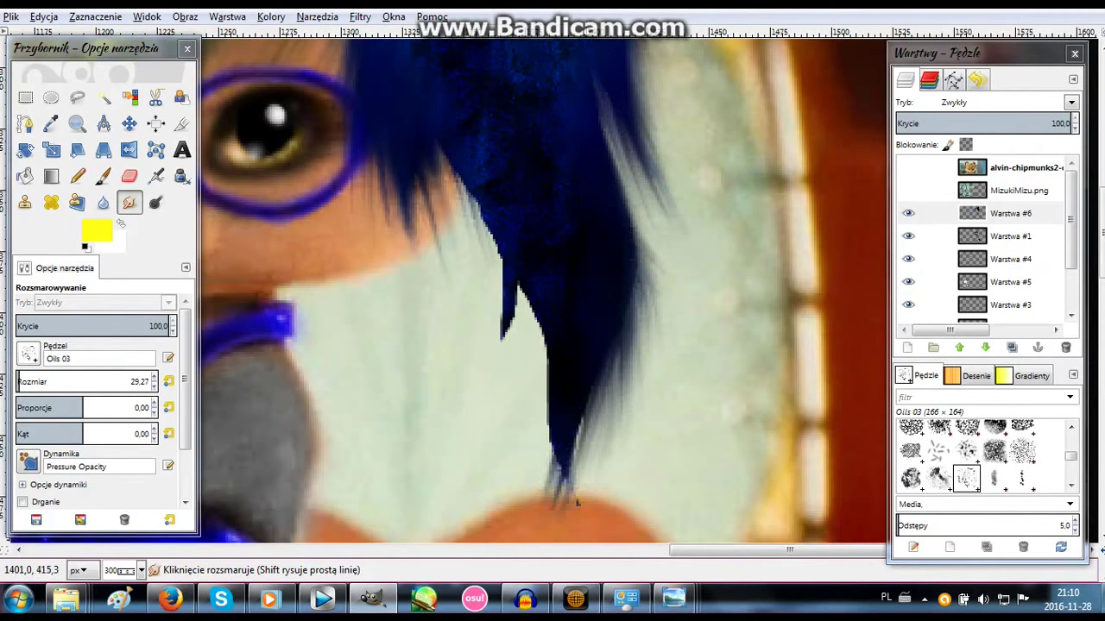
{"action": "left_click_drag", "start_coordinate": [604, 320], "coordinate": [561, 518]}
{"action": "mouse_move", "coordinate": [483, 155]}
{"action": "left_mouse_down"}
{"action": "mouse_move", "coordinate": [537, 253]}
{"action": "mouse_move", "coordinate": [565, 517]}
{"action": "left_mouse_up"}
{"action": "left_click_drag", "start_coordinate": [562, 202], "coordinate": [595, 518]}
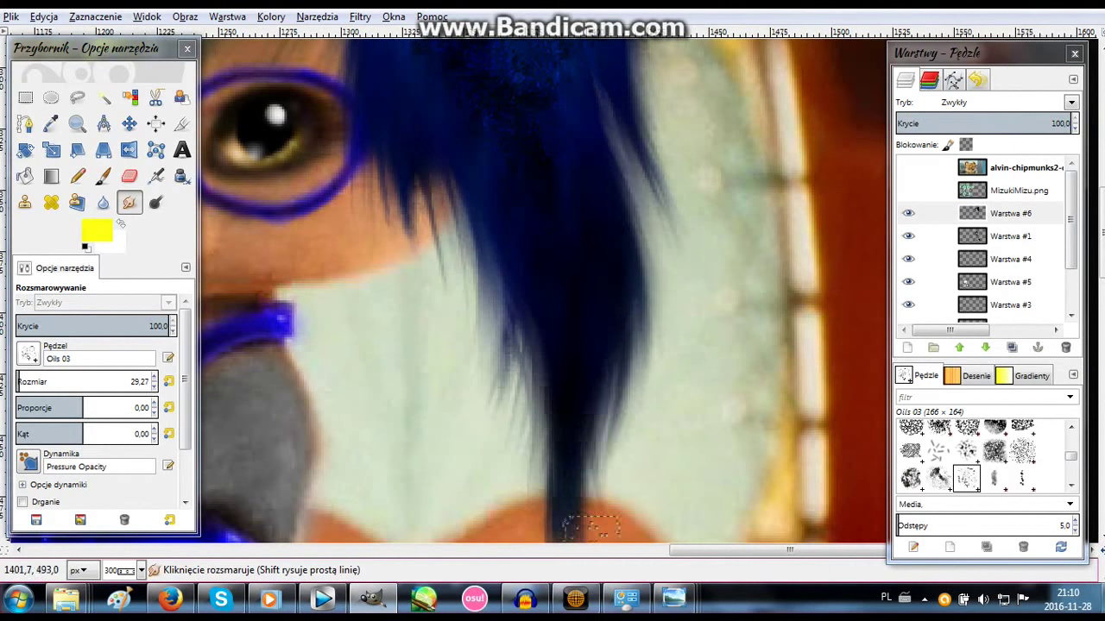
{"action": "scroll", "coordinate": [581, 216], "scroll_direction": "down", "scroll_amount": 5}
{"action": "left_click_drag", "start_coordinate": [483, 147], "coordinate": [535, 354]}
{"action": "left_click_drag", "start_coordinate": [575, 258], "coordinate": [561, 466]}
Smooth out the speckled edge of the yellow fringe.
{"action": "scroll", "coordinate": [434, 309], "scroll_direction": "up", "scroll_amount": 5}
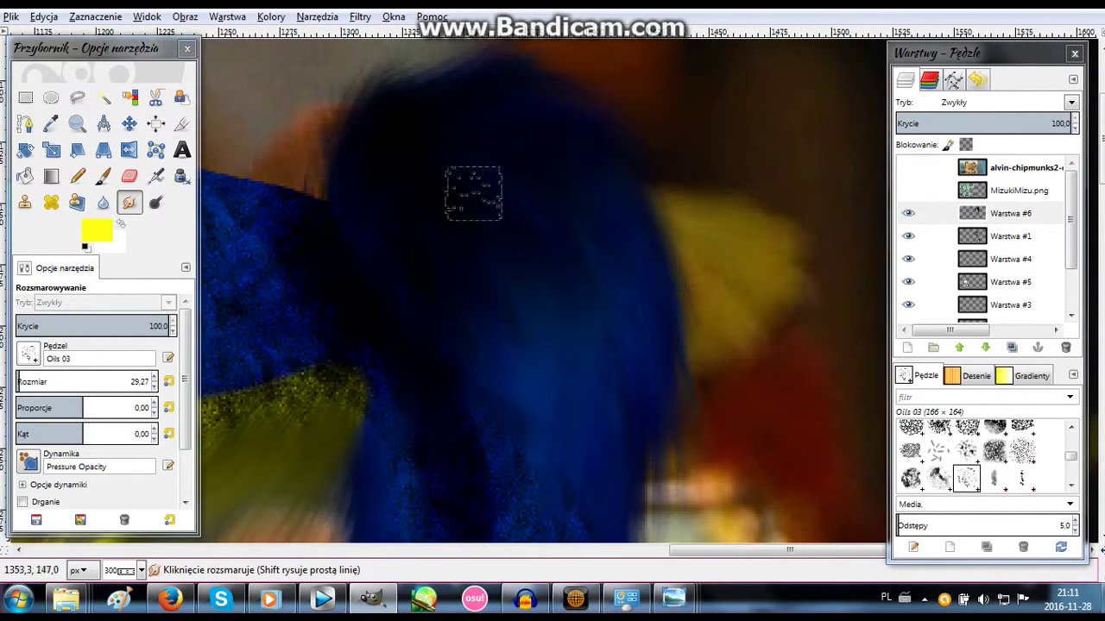
{"action": "scroll", "coordinate": [473, 194], "scroll_direction": "down", "scroll_amount": 5}
{"action": "scroll", "coordinate": [562, 443], "scroll_direction": "up", "scroll_amount": 5}
{"action": "scroll", "coordinate": [479, 235], "scroll_direction": "down", "scroll_amount": 5}
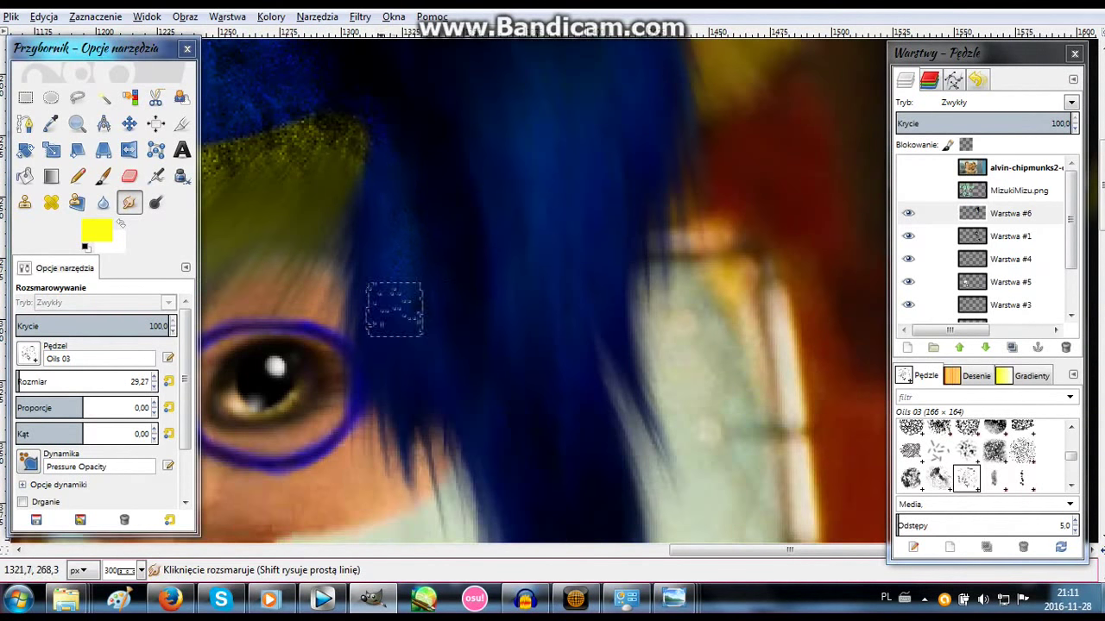
{"action": "scroll", "coordinate": [395, 309], "scroll_direction": "down", "scroll_amount": 5}
{"action": "scroll", "coordinate": [592, 167], "scroll_direction": "down", "scroll_amount": 2, "text": "ctrl"}
{"action": "scroll", "coordinate": [561, 129], "scroll_direction": "up", "scroll_amount": 2, "text": "ctrl"}
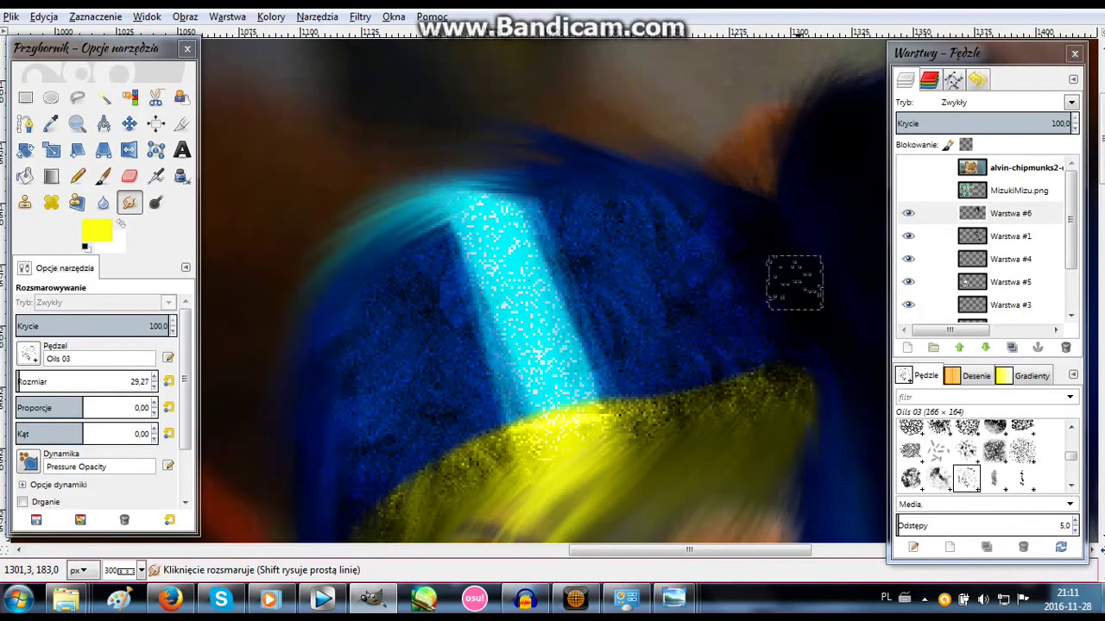
{"action": "left_click_drag", "start_coordinate": [794, 285], "coordinate": [621, 406]}
{"action": "left_click_drag", "start_coordinate": [777, 414], "coordinate": [621, 432]}
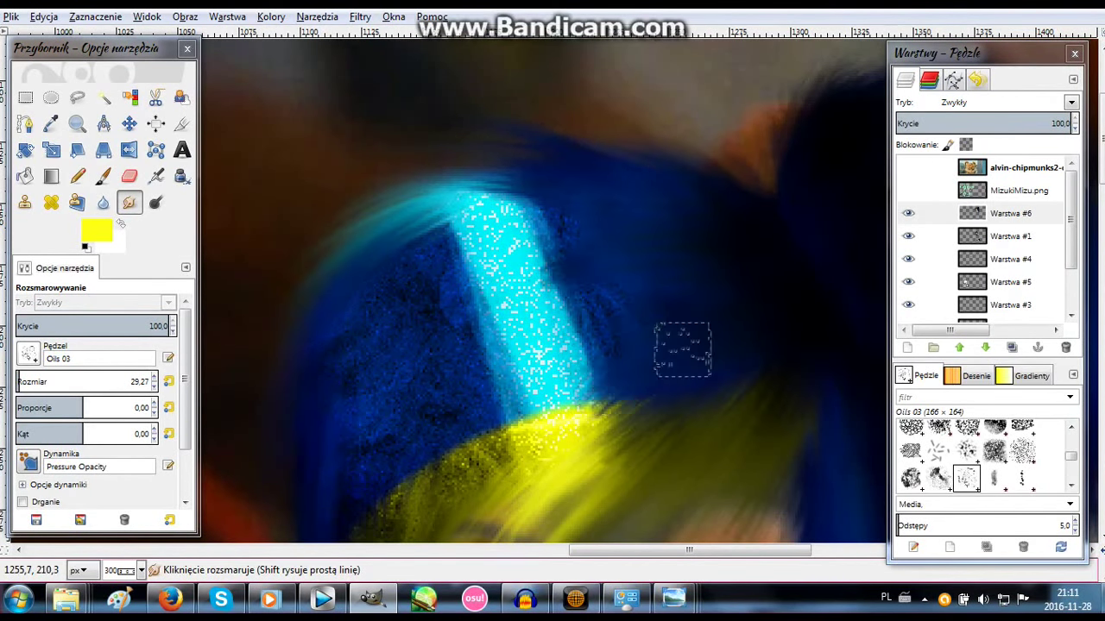
Smudge the speckled cyan stripe and dark blue speckles into smooth streaks.
{"action": "left_click_drag", "start_coordinate": [682, 357], "coordinate": [604, 406]}
{"action": "mouse_move", "coordinate": [552, 259]}
{"action": "left_mouse_down"}
{"action": "mouse_move", "coordinate": [483, 198]}
{"action": "mouse_move", "coordinate": [463, 421]}
{"action": "mouse_move", "coordinate": [405, 259]}
{"action": "mouse_move", "coordinate": [345, 284]}
{"action": "left_mouse_up"}
{"action": "left_click_drag", "start_coordinate": [414, 345], "coordinate": [365, 463]}
{"action": "left_click_drag", "start_coordinate": [388, 259], "coordinate": [277, 342]}
{"action": "scroll", "coordinate": [277, 342], "scroll_direction": "down", "scroll_amount": 3}
{"action": "scroll", "coordinate": [308, 181], "scroll_direction": "down", "scroll_amount": 1, "text": "ctrl"}
{"action": "scroll", "coordinate": [308, 181], "scroll_direction": "up", "scroll_amount": 1, "text": "ctrl"}
{"action": "scroll", "coordinate": [345, 464], "scroll_direction": "up", "scroll_amount": 3}
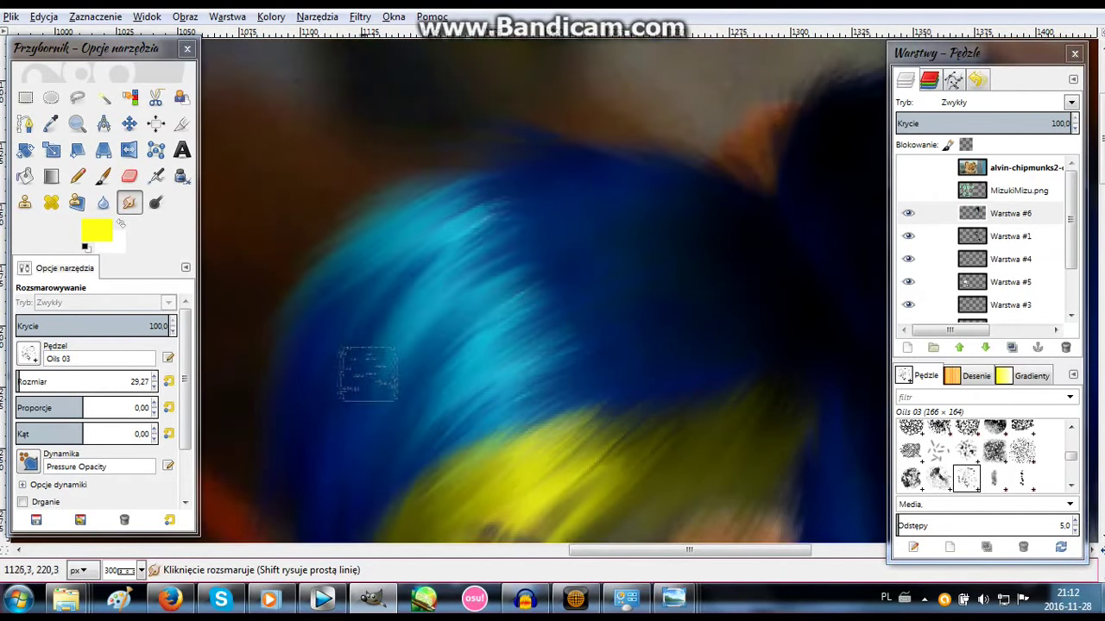
{"action": "left_click_drag", "start_coordinate": [379, 363], "coordinate": [466, 257]}
{"action": "scroll", "coordinate": [357, 185], "scroll_direction": "down", "scroll_amount": 1, "text": "ctrl"}
{"action": "scroll", "coordinate": [357, 185], "scroll_direction": "down", "scroll_amount": 2}
{"action": "scroll", "coordinate": [357, 185], "scroll_direction": "up", "scroll_amount": 2}
{"action": "scroll", "coordinate": [357, 185], "scroll_direction": "up", "scroll_amount": 1, "text": "ctrl"}
{"action": "key", "text": "c"}
{"action": "key", "text": "End"}
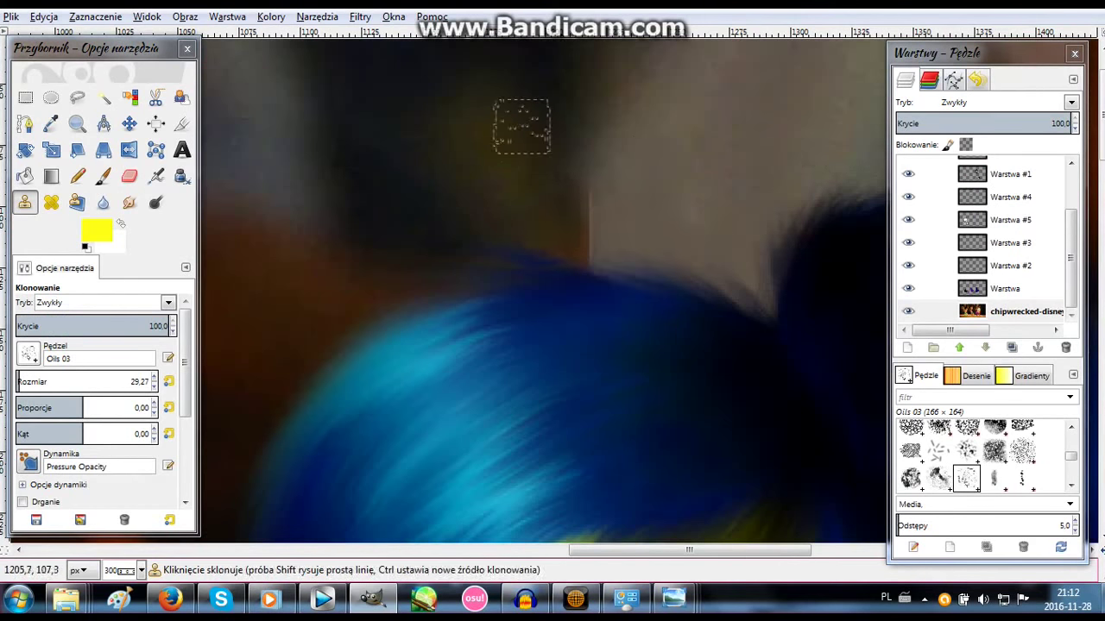
Add a new layer Warstwa #7 and zoom in on the orange chipette's face.
{"action": "key", "text": "h"}
{"action": "key", "text": "s"}
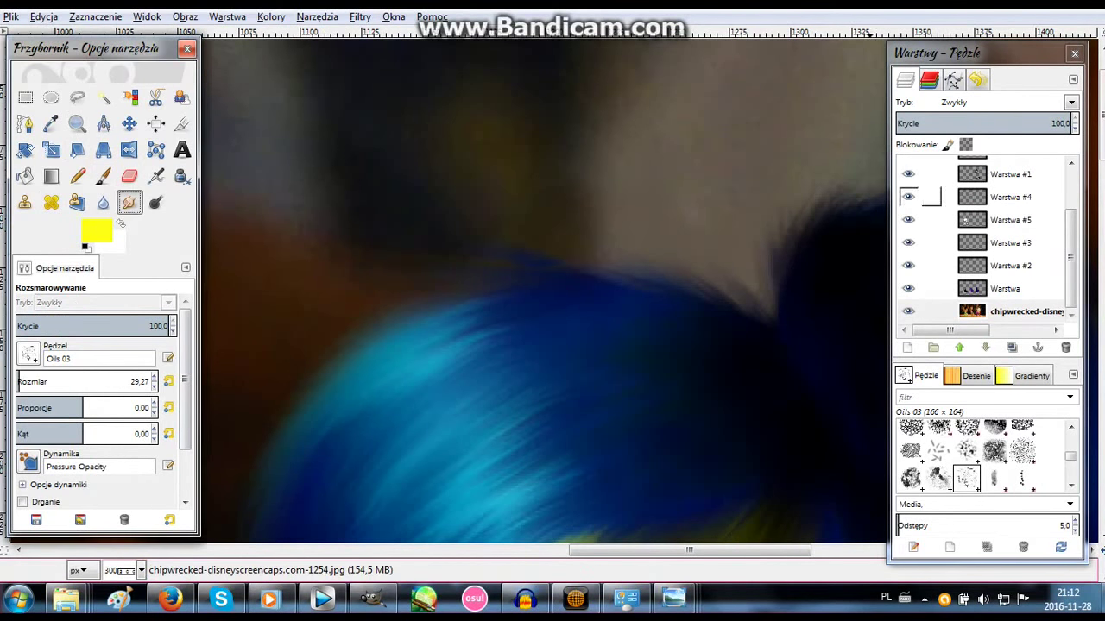
{"action": "key", "text": "f"}
{"action": "key", "text": "1"}
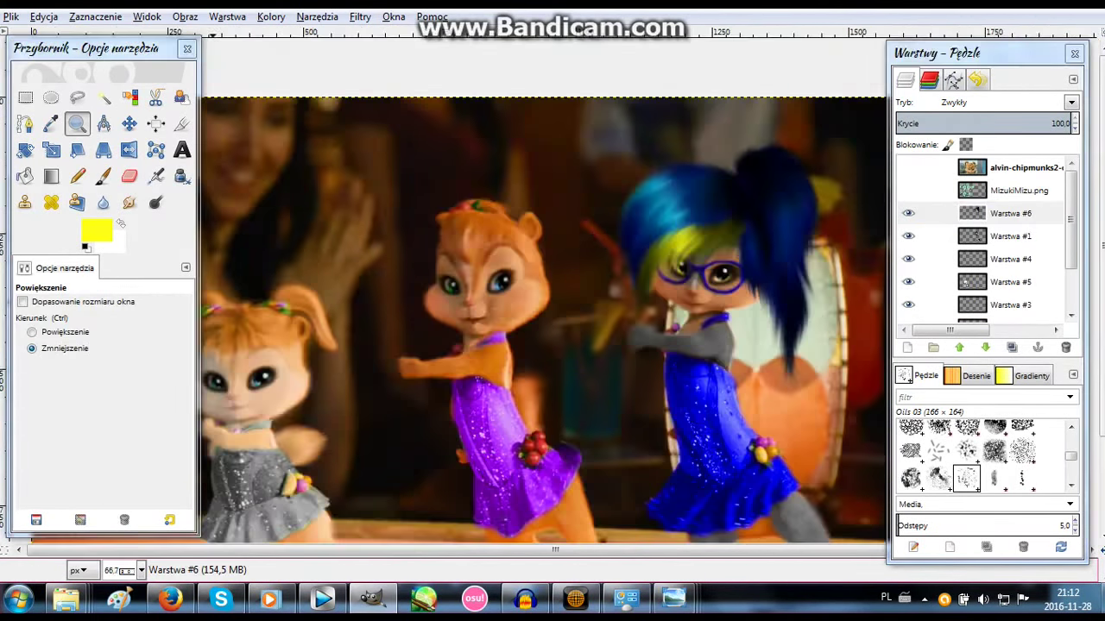
{"action": "key", "text": "2"}
{"action": "key", "text": "shift+ctrl+n"}
{"action": "key", "text": "Return"}
Begin a freehand outline of long hair across the forehead and down beside the face.
{"action": "left_click_drag", "start_coordinate": [592, 151], "coordinate": [533, 171]}
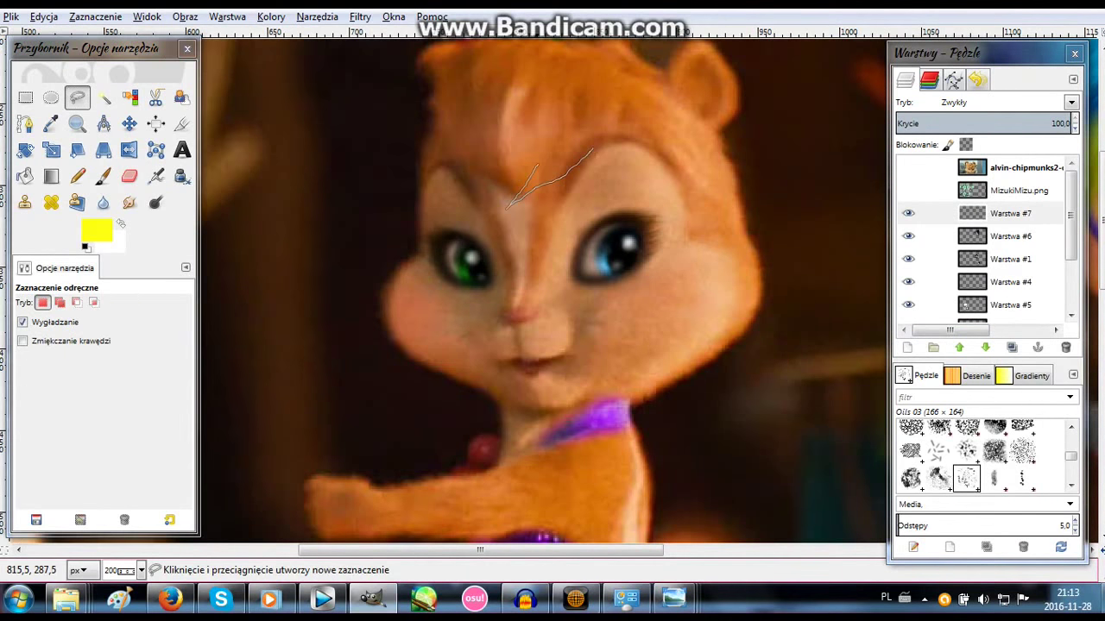
{"action": "scroll", "coordinate": [506, 466], "scroll_direction": "down", "scroll_amount": 3}
{"action": "left_click_drag", "start_coordinate": [506, 337], "coordinate": [511, 423]}
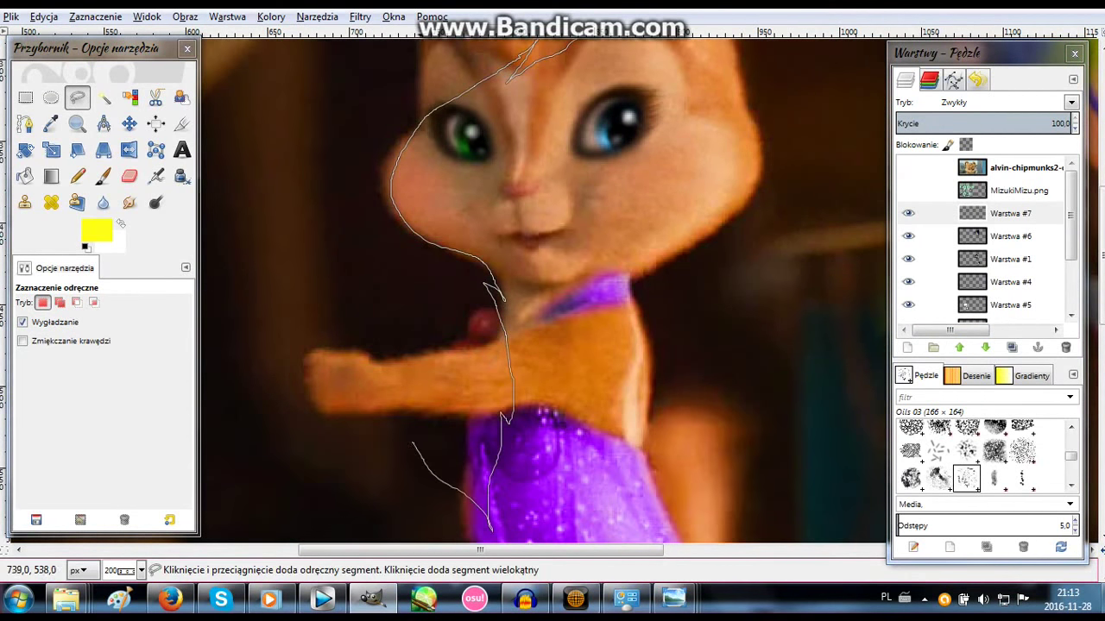
{"action": "scroll", "coordinate": [330, 282], "scroll_direction": "up", "scroll_amount": 5}
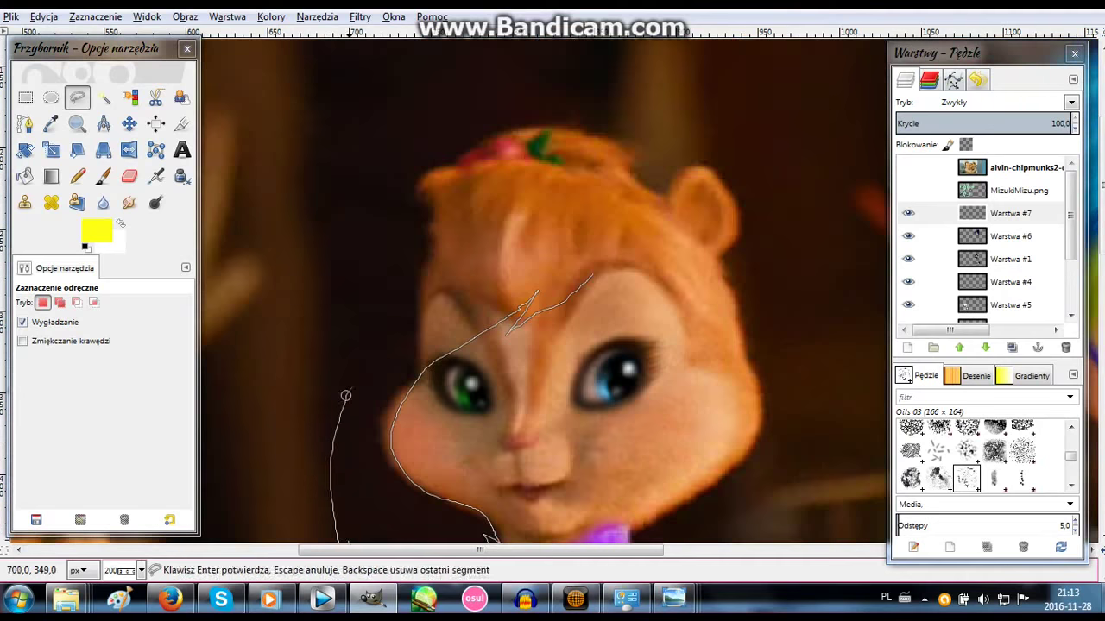
{"action": "key", "text": "Return"}
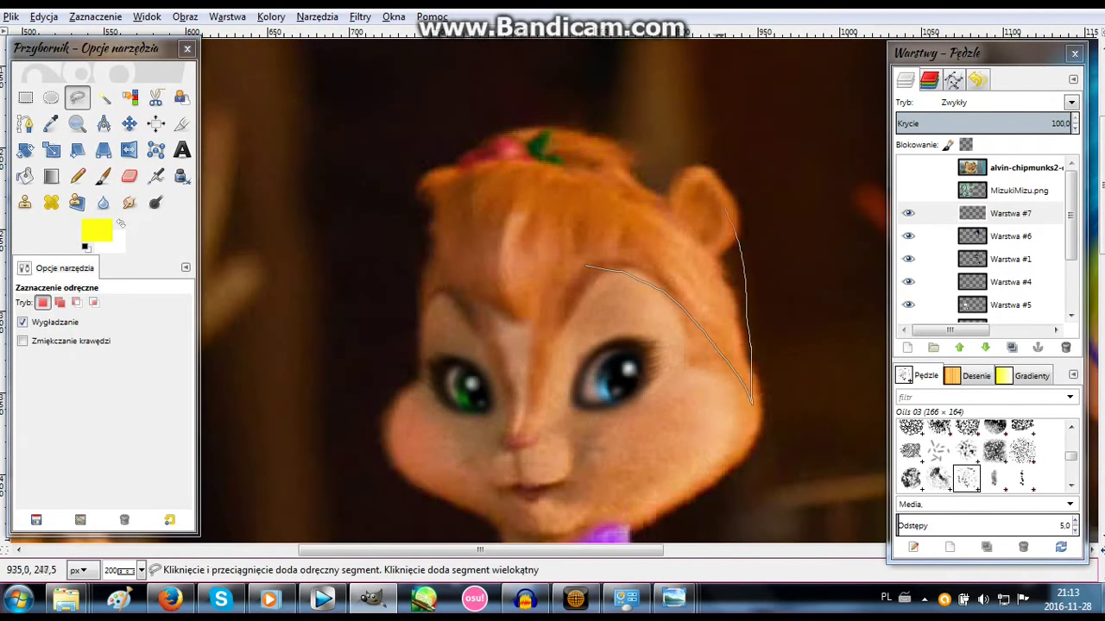
{"action": "scroll", "coordinate": [343, 244], "scroll_direction": "down", "scroll_amount": 3}
{"action": "left_click", "coordinate": [301, 328]}
{"action": "scroll", "coordinate": [301, 328], "scroll_direction": "up", "scroll_amount": 3}
{"action": "key", "text": "Return"}
{"action": "key", "text": "ctrl+shift+a"}
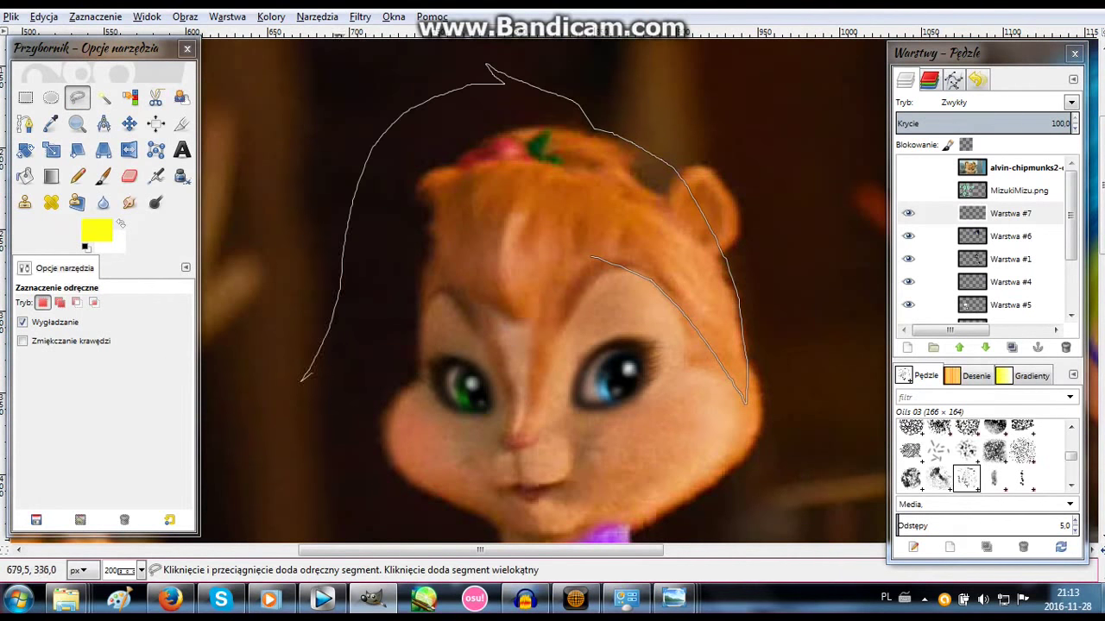
Finish the long hair outline around her head and close it into a selection.
{"action": "scroll", "coordinate": [331, 237], "scroll_direction": "down", "scroll_amount": 5}
{"action": "scroll", "coordinate": [455, 230], "scroll_direction": "up", "scroll_amount": 3}
{"action": "left_click_drag", "start_coordinate": [449, 376], "coordinate": [396, 276]}
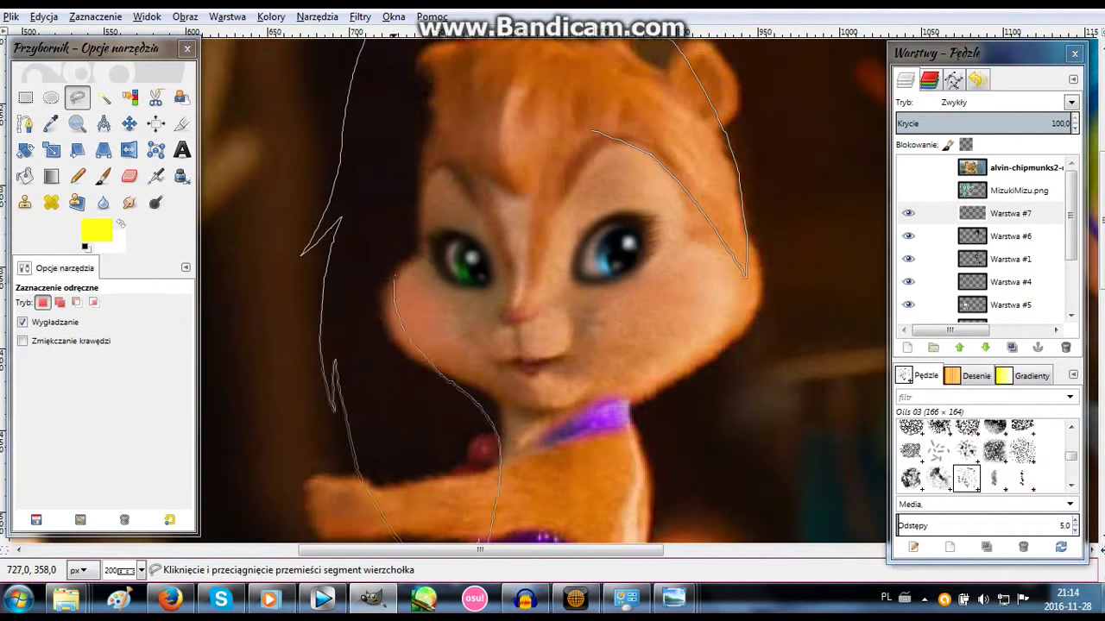
{"action": "key", "text": "Escape"}
{"action": "scroll", "coordinate": [535, 259], "scroll_direction": "up", "scroll_amount": 3}
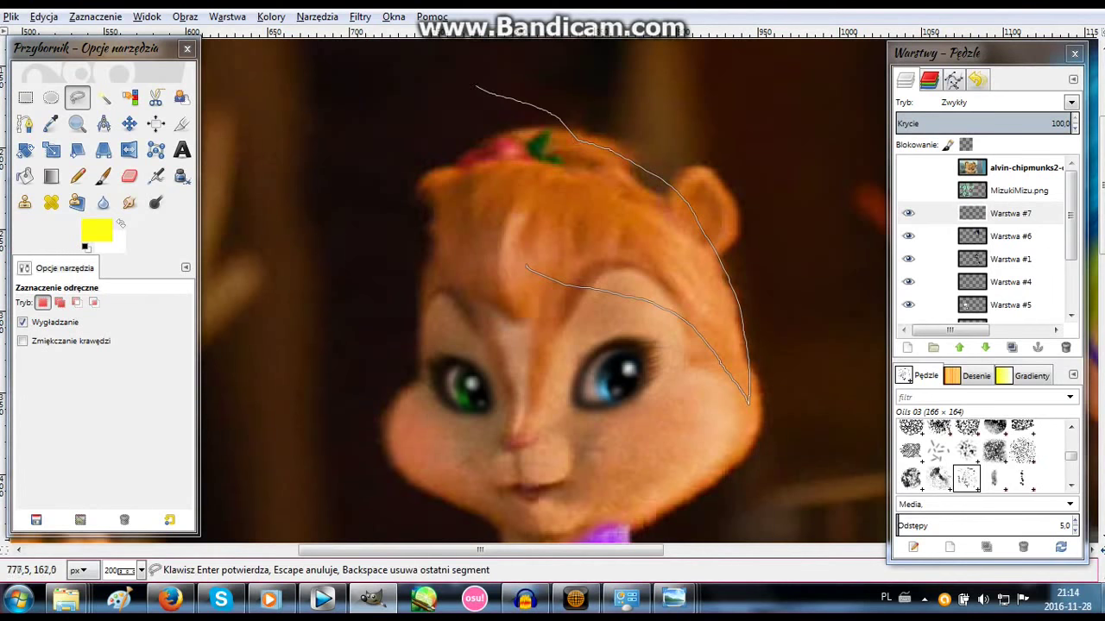
{"action": "left_click_drag", "start_coordinate": [311, 315], "coordinate": [329, 512]}
{"action": "scroll", "coordinate": [329, 431], "scroll_direction": "down", "scroll_amount": 5}
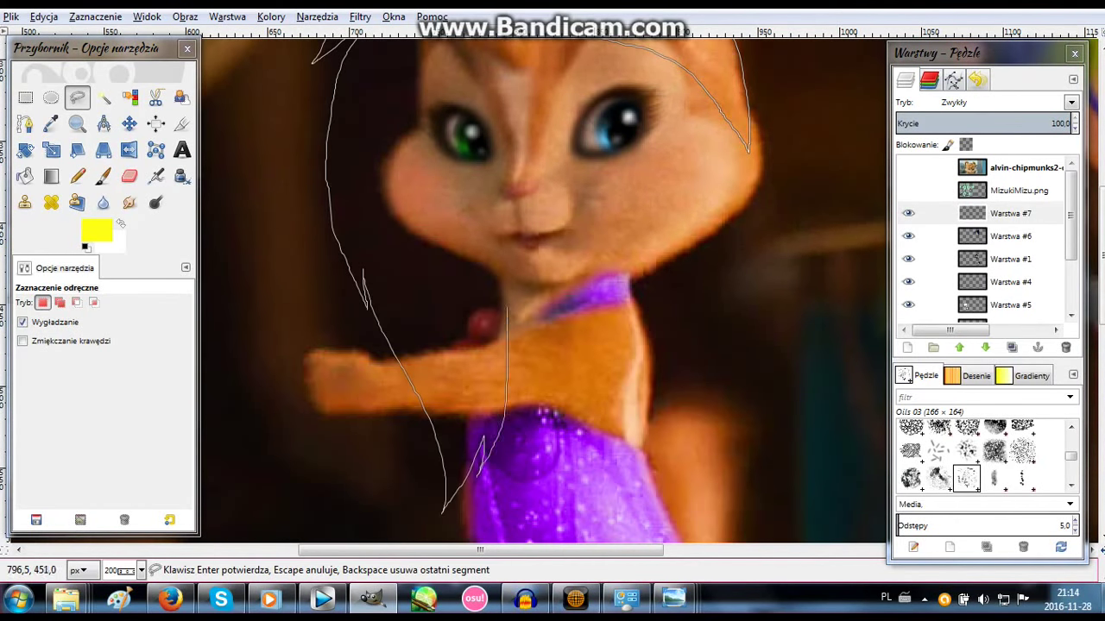
{"action": "scroll", "coordinate": [508, 380], "scroll_direction": "up", "scroll_amount": 5}
{"action": "key", "text": "Return"}
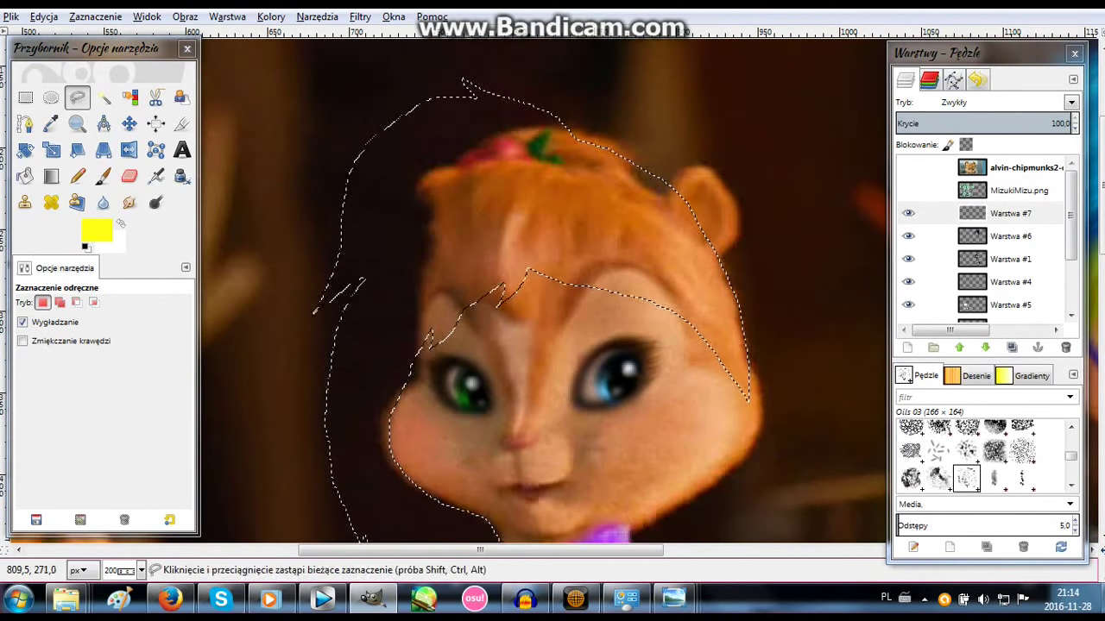
Choose the paintbrush with the copied hair image as its brush tip.
{"action": "key", "text": "p"}
{"action": "key", "text": "ctrl+c"}
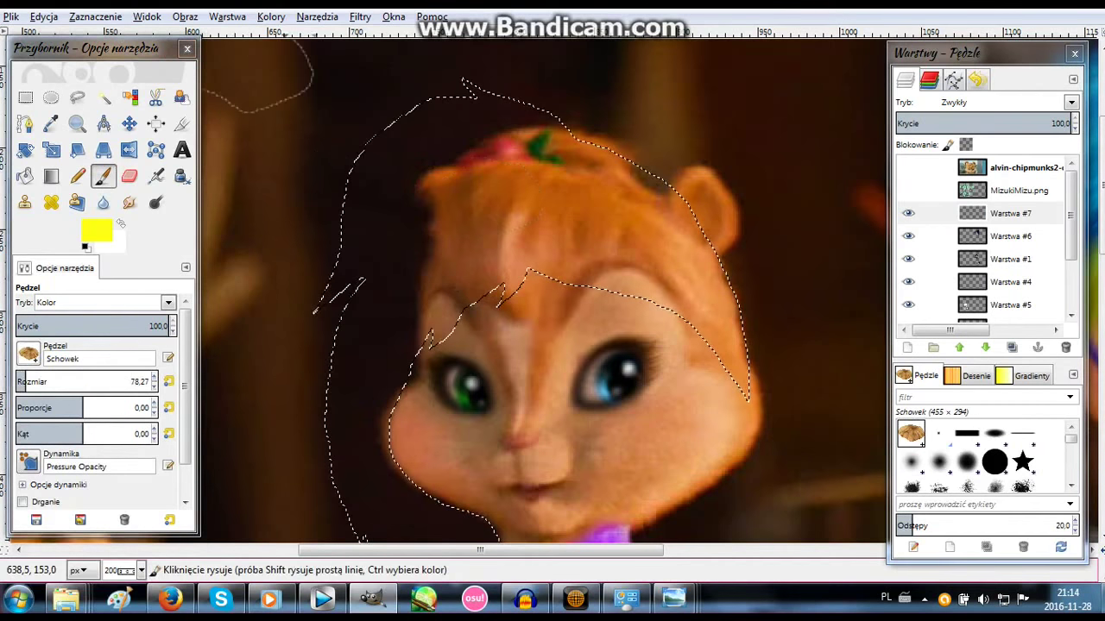
{"action": "scroll", "coordinate": [246, 263], "scroll_direction": "down", "scroll_amount": 3}
{"action": "scroll", "coordinate": [246, 264], "scroll_direction": "down", "scroll_amount": 4}
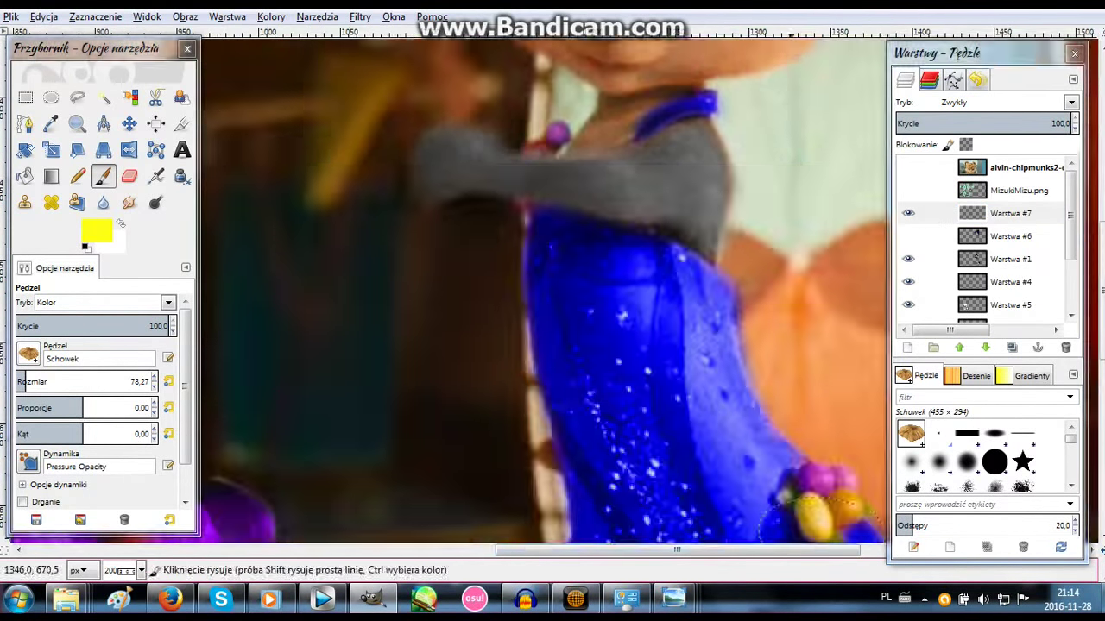
{"action": "scroll", "coordinate": [544, 293], "scroll_direction": "up", "scroll_amount": 6}
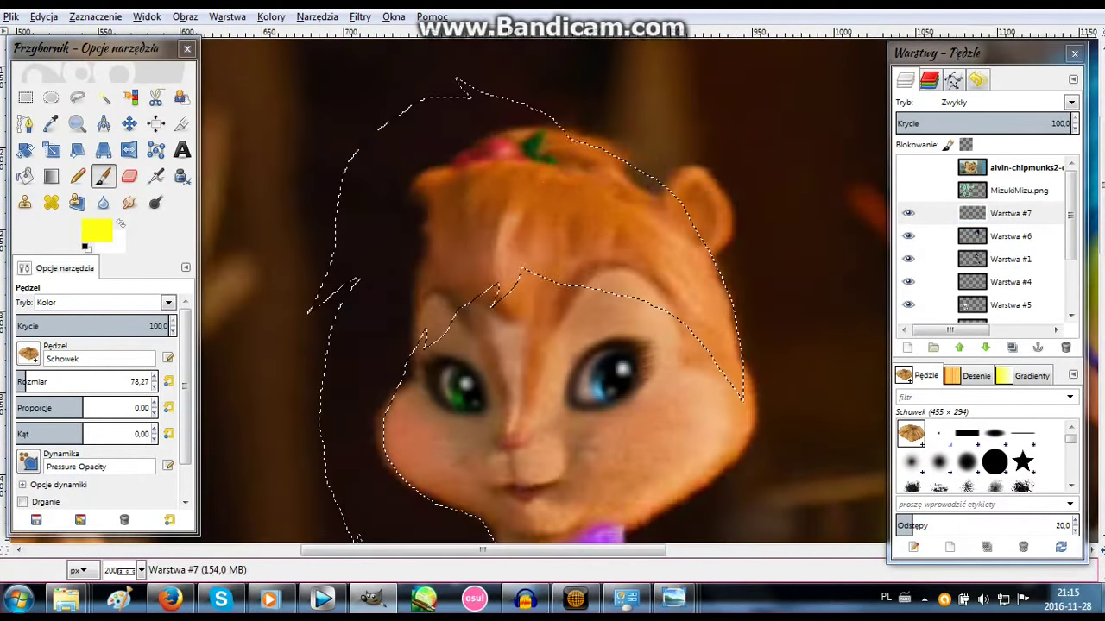
Return to the copied-image hair brush in Normal mode and invert the hair selection.
{"action": "left_click", "coordinate": [967, 462]}
{"action": "key", "text": "ctrl+c"}
{"action": "key", "text": "ctrl+shift+n"}
{"action": "key", "text": "Escape"}
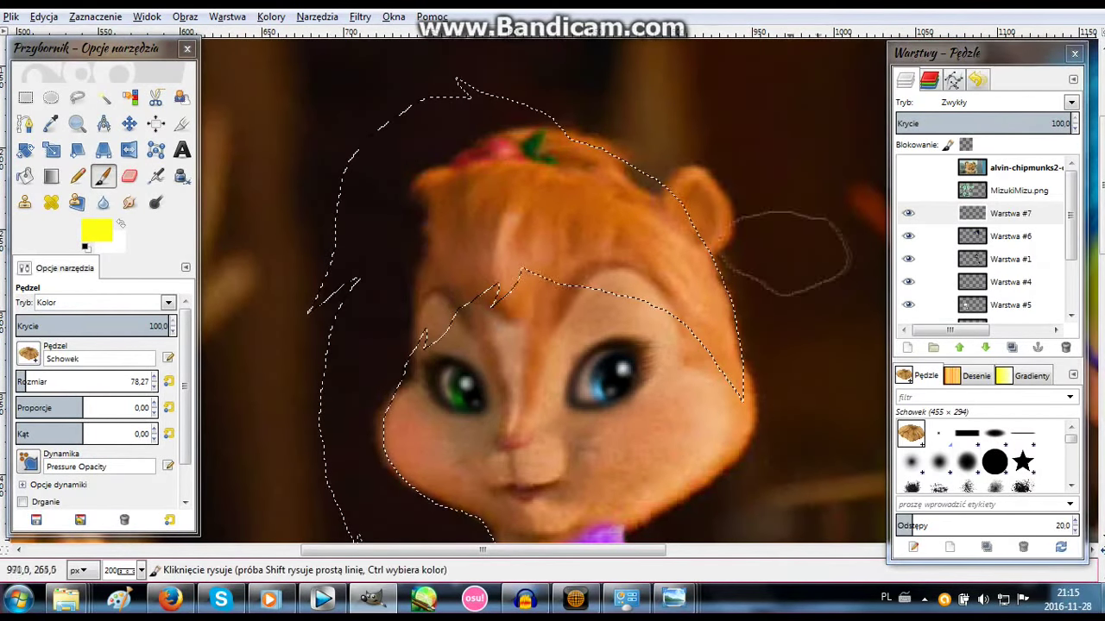
{"action": "left_click", "coordinate": [103, 302]}
{"action": "left_click", "coordinate": [39, 19]}
{"action": "left_click", "coordinate": [95, 16]}
{"action": "left_click", "coordinate": [107, 76]}
Paint textured hair strokes down the left side of the chipmunk's head.
{"action": "left_click_drag", "start_coordinate": [484, 104], "coordinate": [535, 215]}
{"action": "left_click_drag", "start_coordinate": [536, 130], "coordinate": [707, 285]}
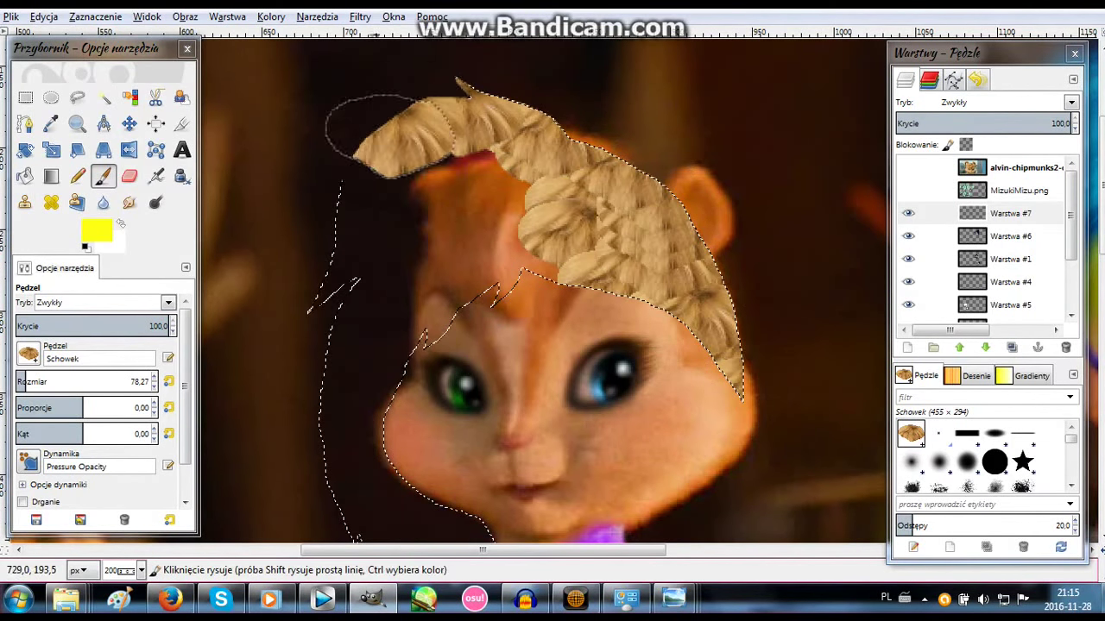
{"action": "left_click_drag", "start_coordinate": [371, 129], "coordinate": [518, 259]}
{"action": "scroll", "coordinate": [553, 345], "scroll_direction": "down", "scroll_amount": 5}
{"action": "left_click_drag", "start_coordinate": [356, 287], "coordinate": [406, 518]}
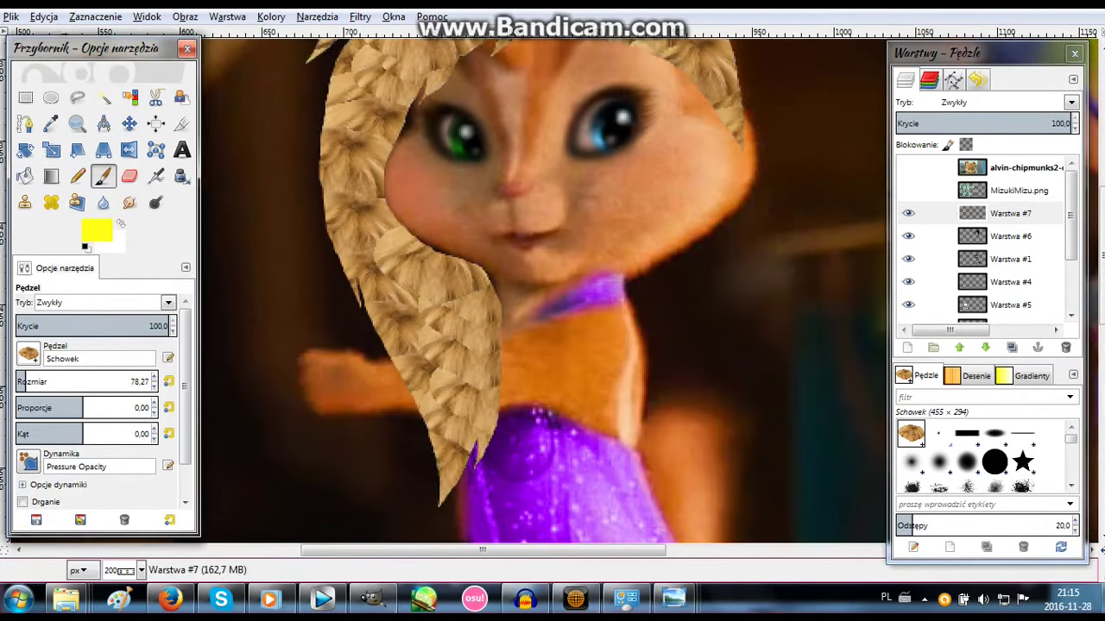
Trim the hair by deleting a freehand-outlined area.
{"action": "key", "text": "f"}
{"action": "scroll", "coordinate": [552, 259], "scroll_direction": "up", "scroll_amount": 5}
{"action": "left_click", "coordinate": [434, 108]}
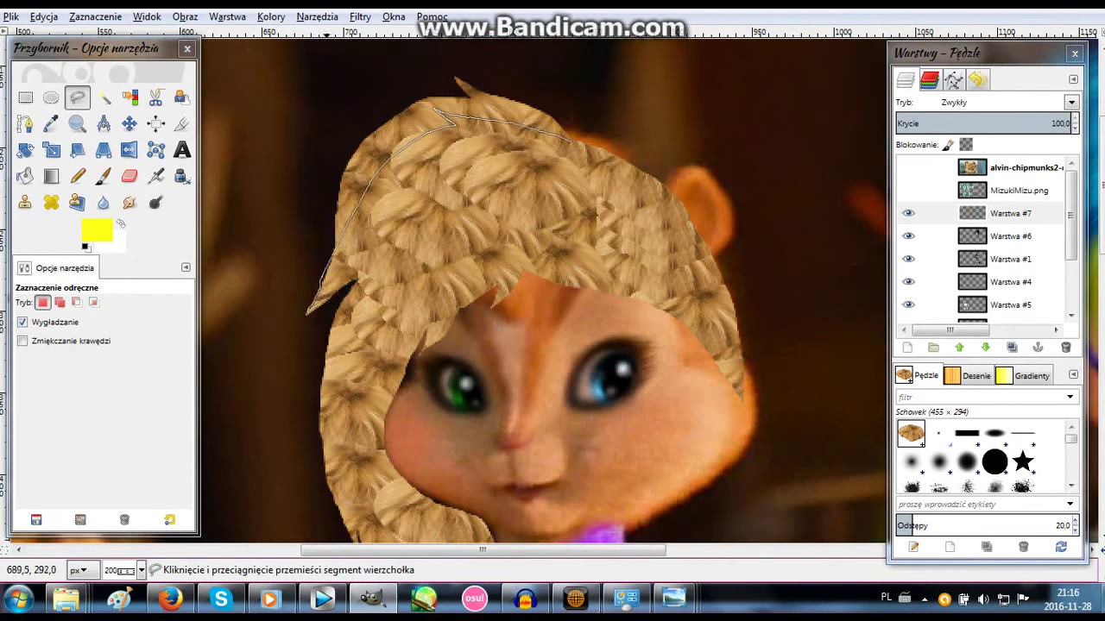
{"action": "key", "text": "Return"}
{"action": "key", "text": "Delete"}
{"action": "key", "text": "shift+e"}
{"action": "key", "text": "f"}
Outline a new hair region with Free Select, starting at the hair top.
{"action": "left_click", "coordinate": [607, 152]}
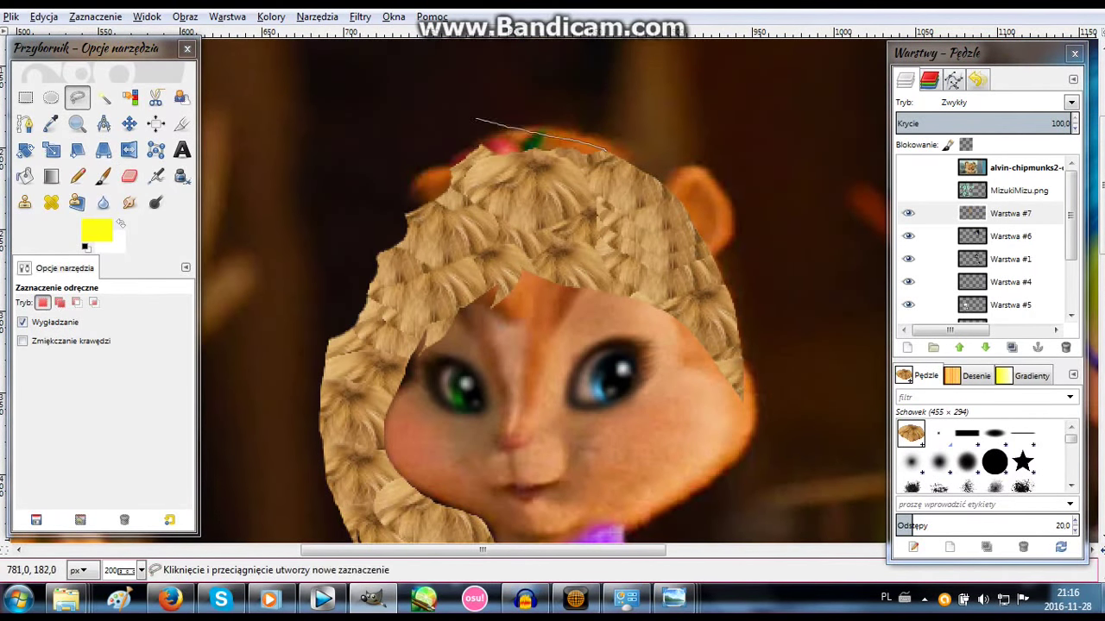
{"action": "scroll", "coordinate": [313, 300], "scroll_direction": "down", "scroll_amount": 5}
{"action": "left_click_drag", "start_coordinate": [313, 301], "coordinate": [335, 311]}
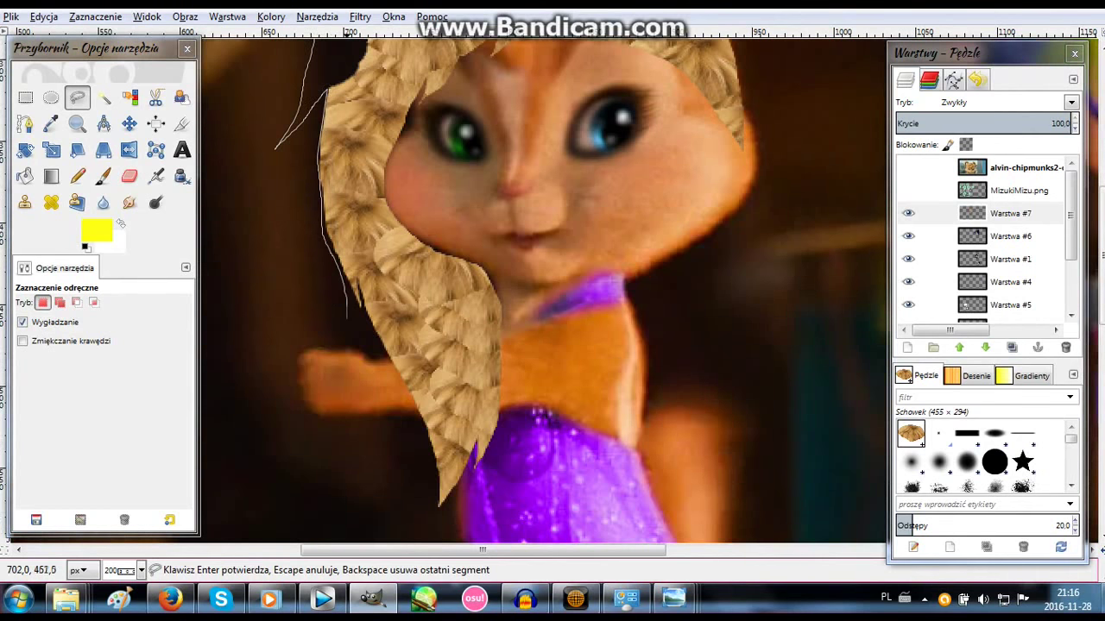
{"action": "scroll", "coordinate": [521, 345], "scroll_direction": "up", "scroll_amount": 3}
{"action": "scroll", "coordinate": [492, 333], "scroll_direction": "up", "scroll_amount": 5}
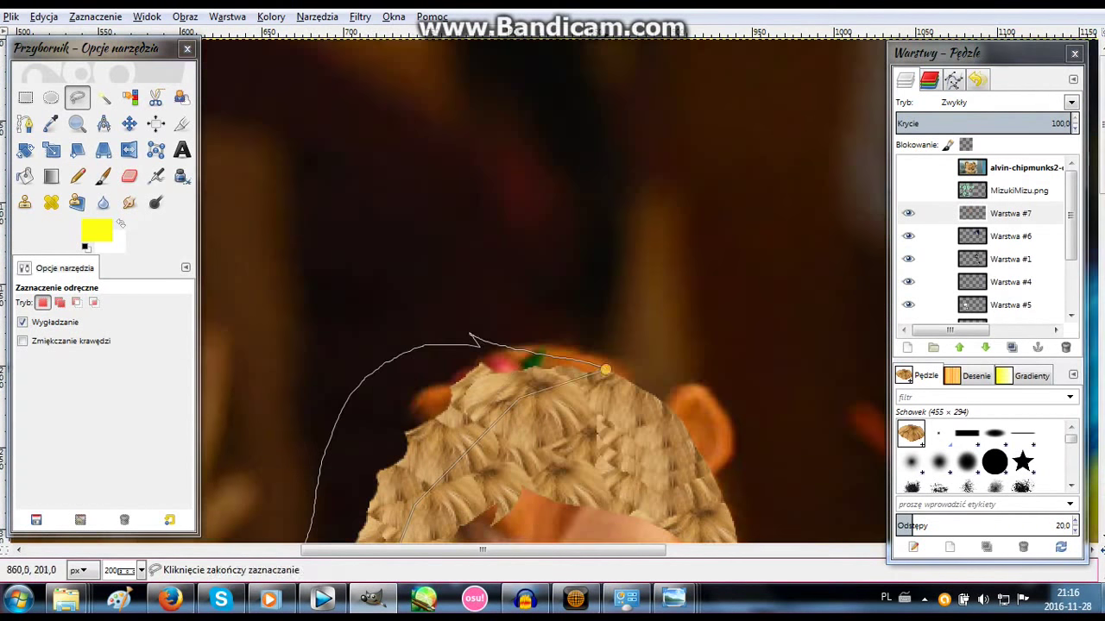
{"action": "key", "text": "Return"}
Paint more hair texture into the new selection to form strands.
{"action": "key", "text": "p"}
{"action": "scroll", "coordinate": [432, 258], "scroll_direction": "down", "scroll_amount": 5}
{"action": "mouse_move", "coordinate": [371, 130]}
{"action": "left_mouse_down"}
{"action": "mouse_move", "coordinate": [306, 224]}
{"action": "mouse_move", "coordinate": [449, 432]}
{"action": "left_mouse_up"}
{"action": "scroll", "coordinate": [304, 226], "scroll_direction": "down", "scroll_amount": 5}
{"action": "left_click_drag", "start_coordinate": [363, 319], "coordinate": [518, 345]}
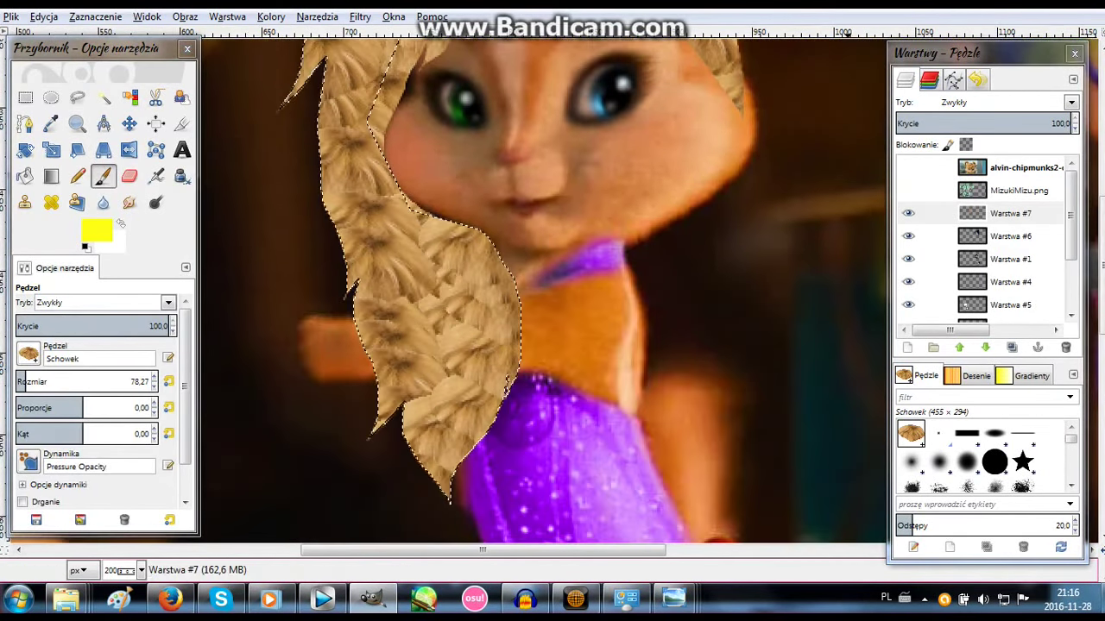
Try erasing hair over the chest and arm with a soft round brush, then undo it.
{"action": "left_click_drag", "start_coordinate": [1058, 124], "coordinate": [1001, 123]}
{"action": "key", "text": "shift+e"}
{"action": "left_click", "coordinate": [967, 461]}
{"action": "left_click_drag", "start_coordinate": [487, 311], "coordinate": [511, 326]}
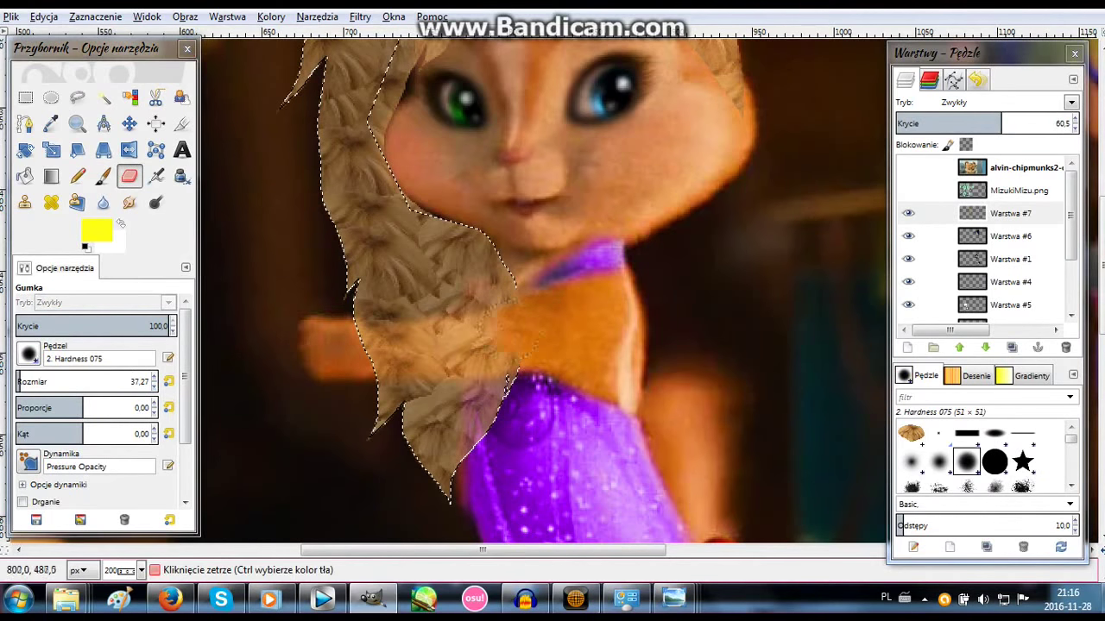
{"action": "key", "text": "ctrl+z"}
Clear the selection and colorize the hair brown (Hue 21, Saturation 94, Lightness -56).
{"action": "left_click", "coordinate": [44, 16]}
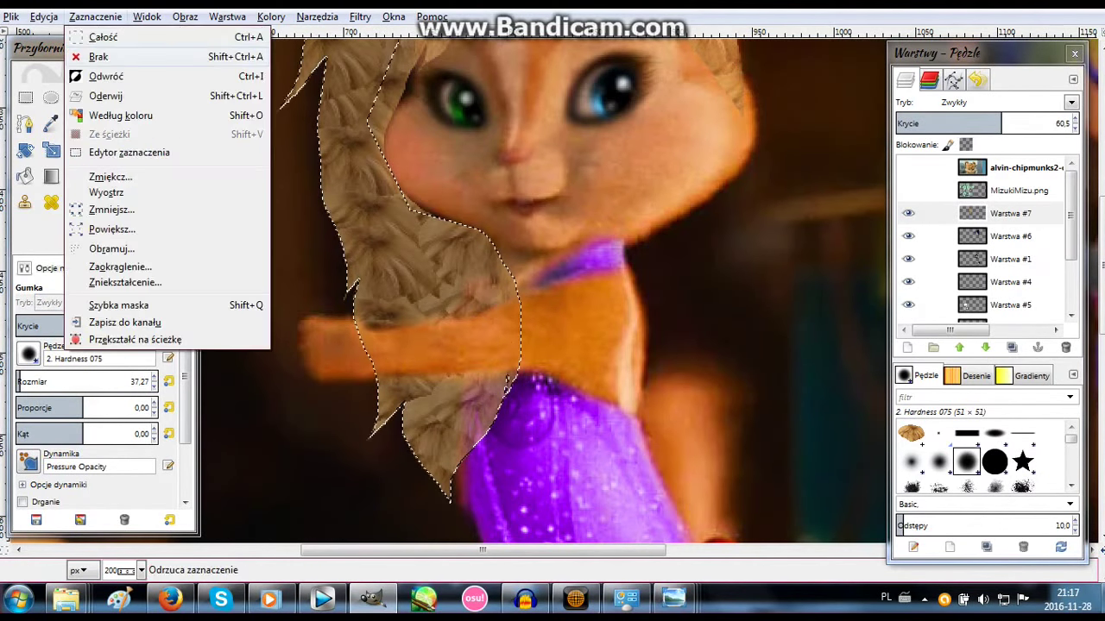
{"action": "left_click", "coordinate": [95, 54]}
{"action": "scroll", "coordinate": [535, 335], "scroll_direction": "up", "scroll_amount": 3}
{"action": "left_click_drag", "start_coordinate": [178, 190], "coordinate": [124, 190]}
{"action": "left_click_drag", "start_coordinate": [177, 149], "coordinate": [98, 149]}
{"action": "left_click_drag", "start_coordinate": [123, 190], "coordinate": [127, 190]}
{"action": "left_click_drag", "start_coordinate": [269, 170], "coordinate": [257, 170]}
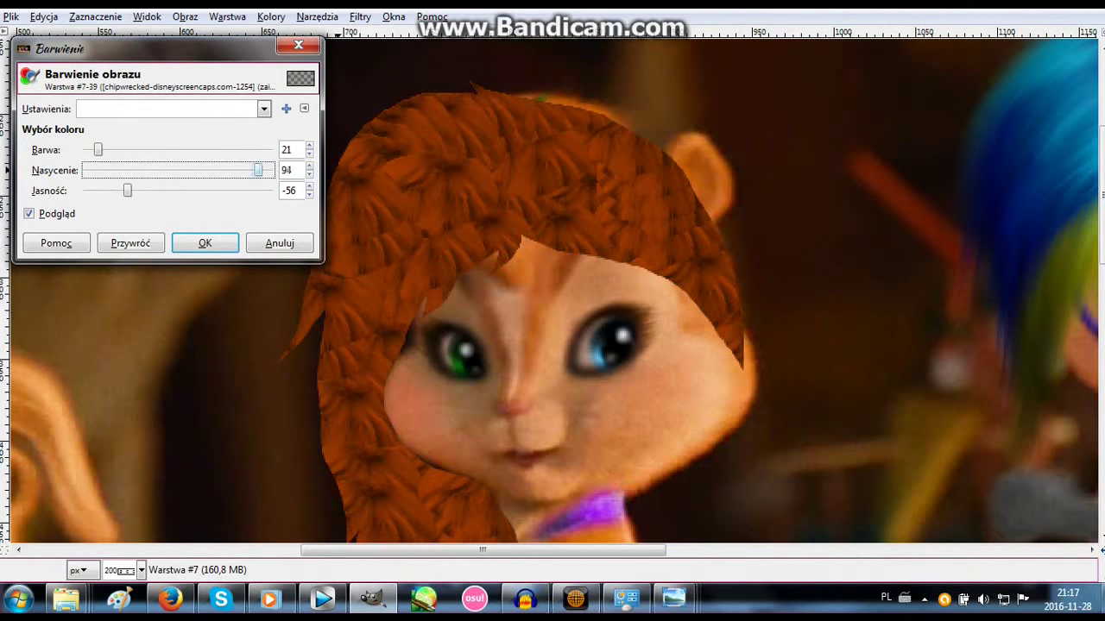
{"action": "key", "text": "Tab"}
Burn the hair's upper part darker, then open Filters > Noise > HSV Noise.
{"action": "left_click", "coordinate": [205, 242]}
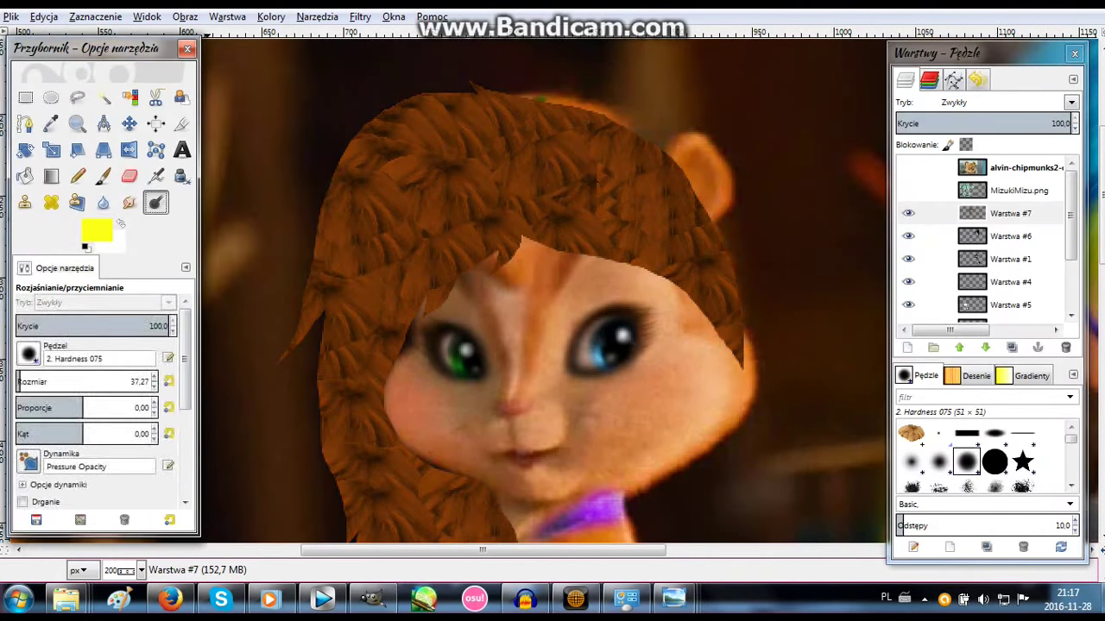
{"action": "left_click", "coordinate": [155, 202]}
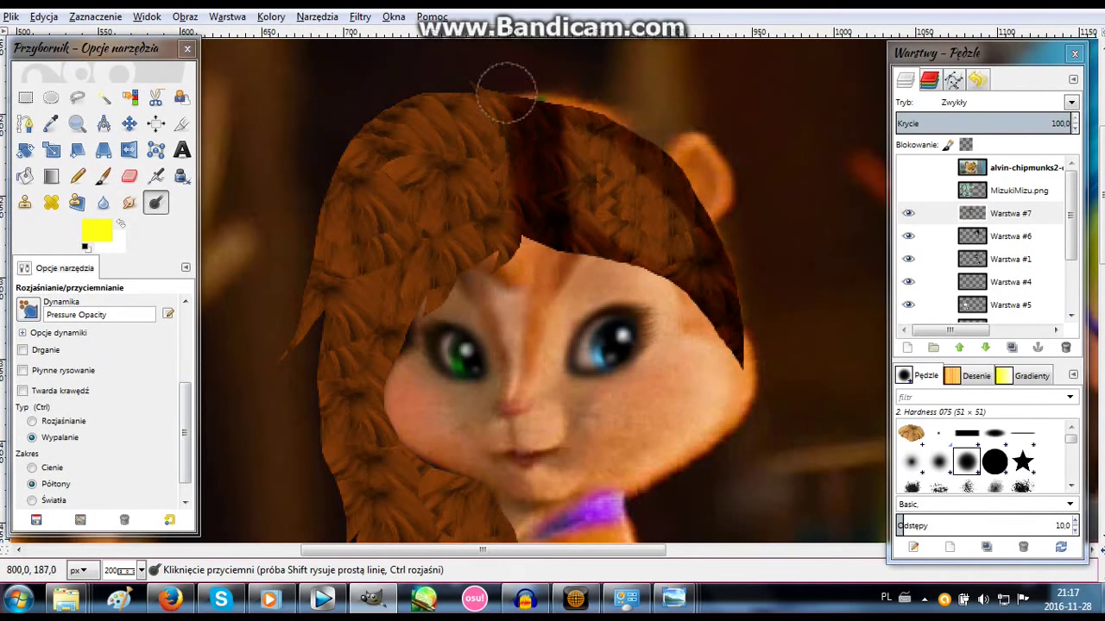
{"action": "scroll", "coordinate": [99, 389], "scroll_direction": "up", "scroll_amount": 5}
{"action": "mouse_move", "coordinate": [518, 224]}
{"action": "left_mouse_down"}
{"action": "mouse_move", "coordinate": [432, 121]}
{"action": "mouse_move", "coordinate": [492, 208]}
{"action": "left_mouse_up"}
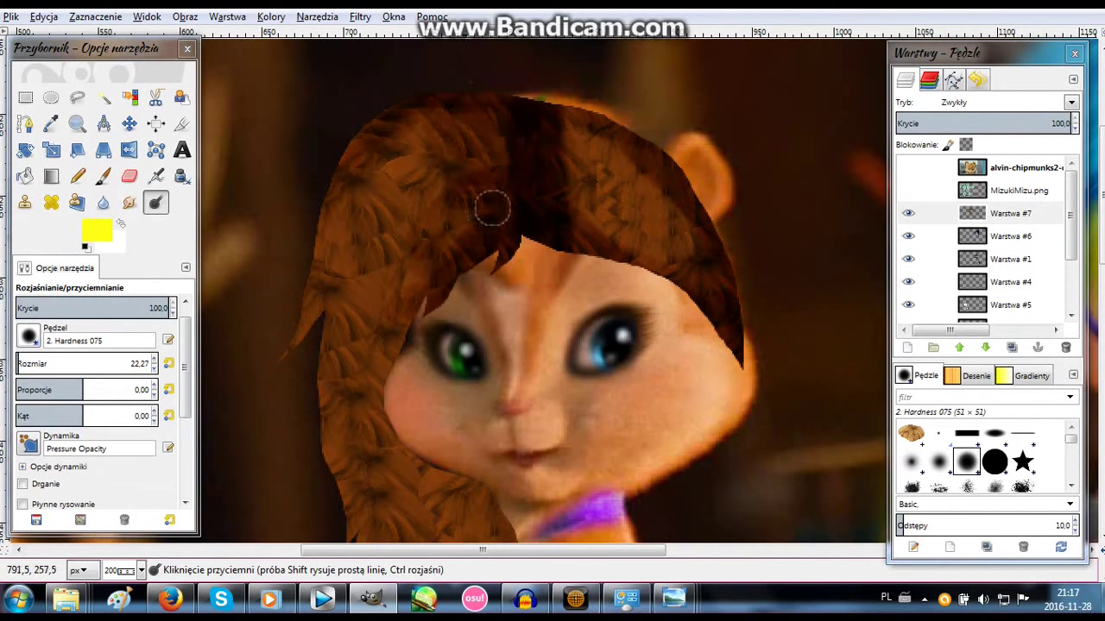
{"action": "left_click_drag", "start_coordinate": [331, 199], "coordinate": [466, 387]}
{"action": "scroll", "coordinate": [489, 389], "scroll_direction": "down", "scroll_amount": 4}
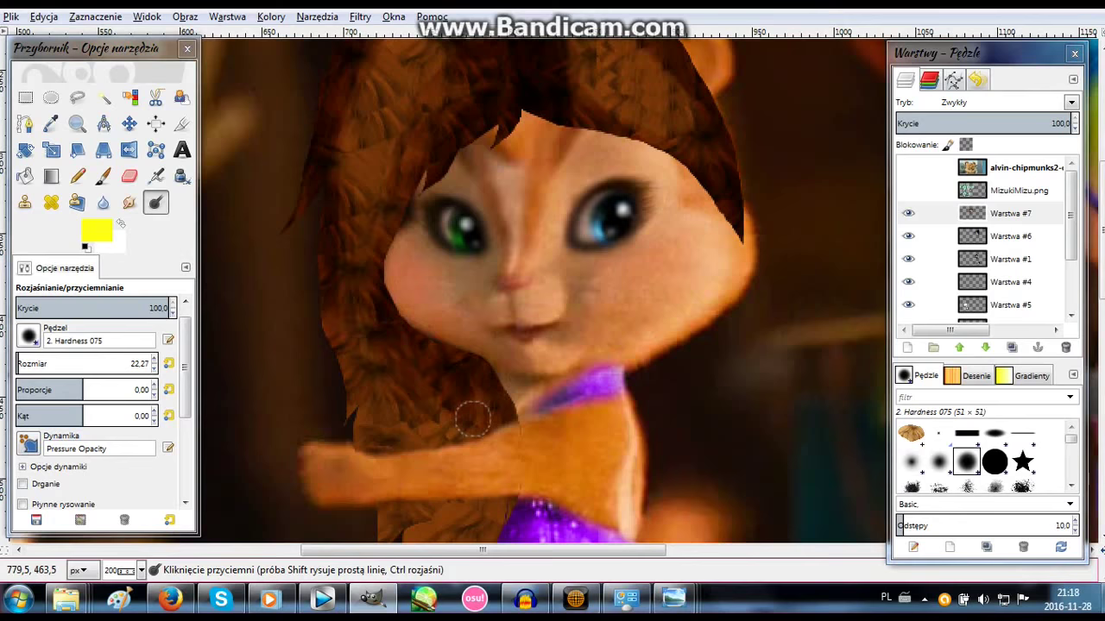
{"action": "scroll", "coordinate": [485, 364], "scroll_direction": "down", "scroll_amount": 2}
{"action": "scroll", "coordinate": [483, 477], "scroll_direction": "up", "scroll_amount": 3}
{"action": "scroll", "coordinate": [345, 438], "scroll_direction": "down", "scroll_amount": 1}
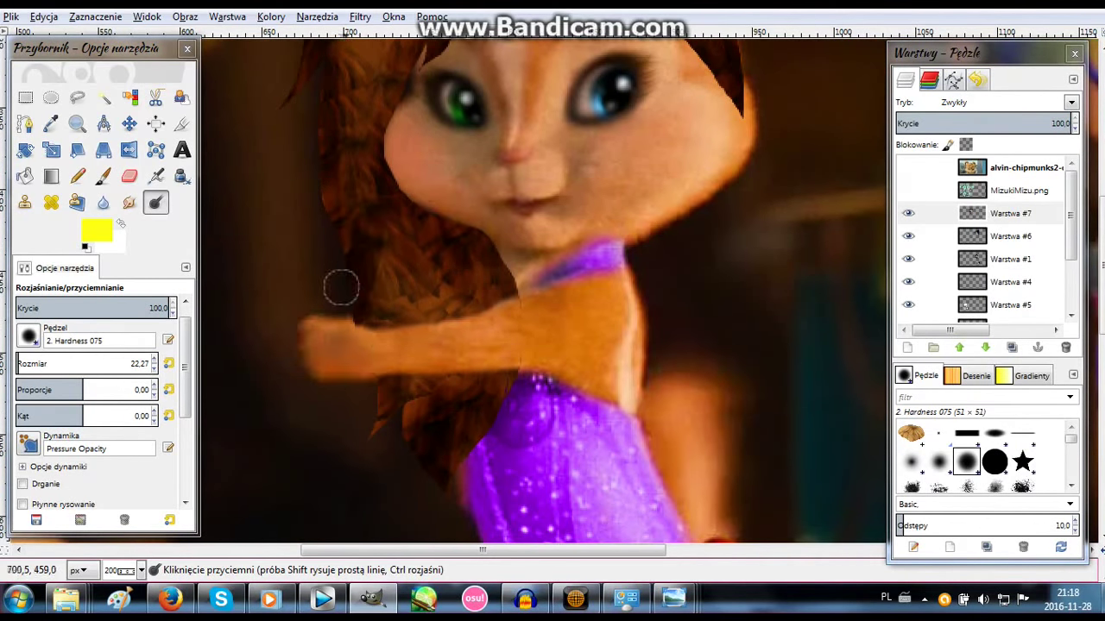
{"action": "scroll", "coordinate": [340, 285], "scroll_direction": "up", "scroll_amount": 5}
{"action": "left_click", "coordinate": [360, 17]}
{"action": "left_click", "coordinate": [406, 59]}
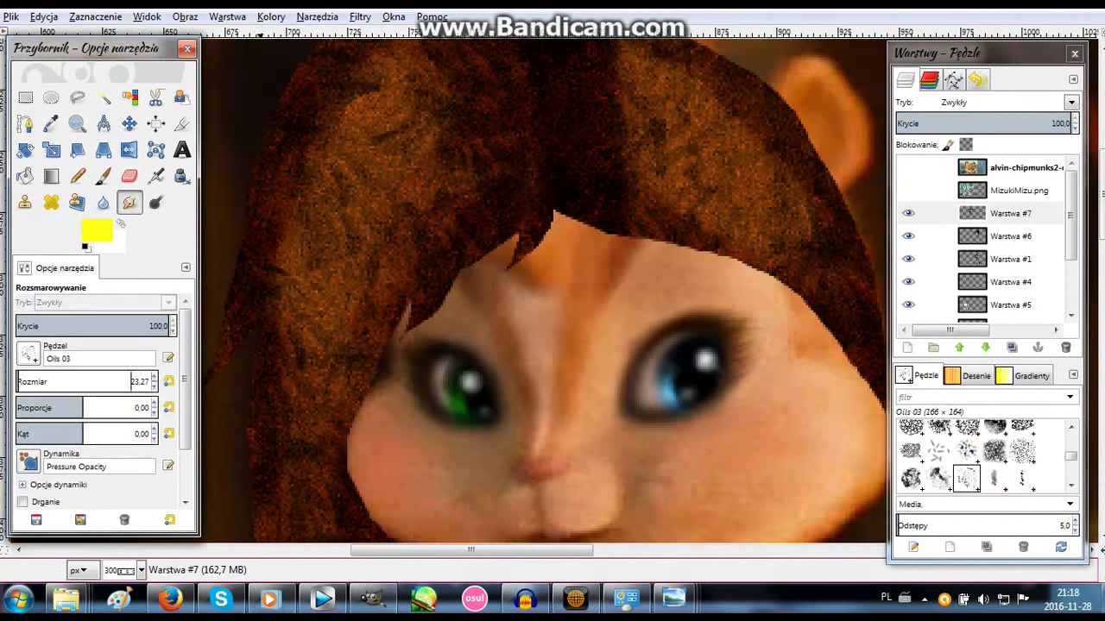
Smudge the noise-textured hair into soft strands.
{"action": "left_click_drag", "start_coordinate": [528, 214], "coordinate": [438, 296]}
{"action": "left_click_drag", "start_coordinate": [466, 259], "coordinate": [401, 379]}
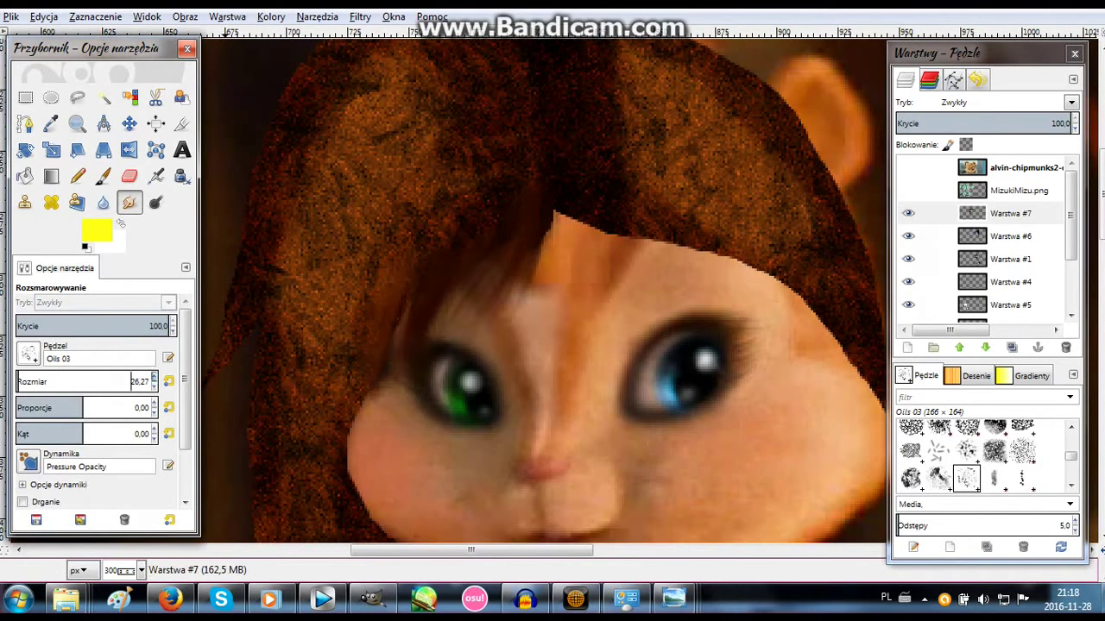
{"action": "left_click_drag", "start_coordinate": [552, 216], "coordinate": [484, 354]}
{"action": "left_click_drag", "start_coordinate": [466, 285], "coordinate": [362, 449]}
{"action": "scroll", "coordinate": [507, 181], "scroll_direction": "up", "scroll_amount": 3}
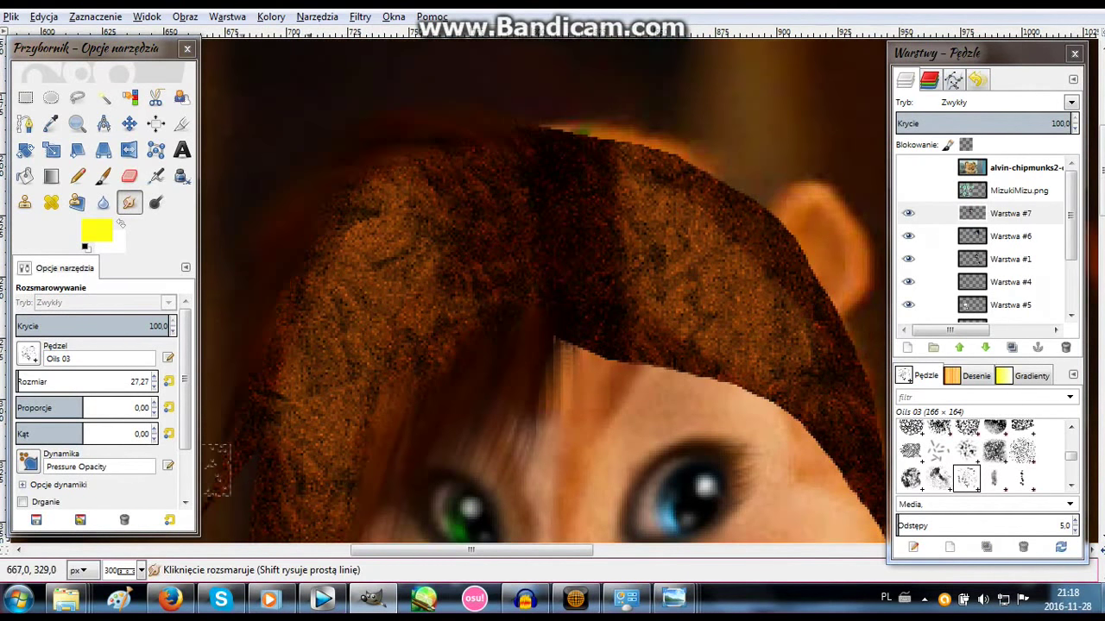
{"action": "scroll", "coordinate": [432, 138], "scroll_direction": "down", "scroll_amount": 3}
{"action": "scroll", "coordinate": [432, 138], "scroll_direction": "left", "scroll_amount": 3}
{"action": "scroll", "coordinate": [500, 147], "scroll_direction": "down", "scroll_amount": 3}
{"action": "scroll", "coordinate": [561, 151], "scroll_direction": "down", "scroll_amount": 3}
{"action": "scroll", "coordinate": [561, 151], "scroll_direction": "left", "scroll_amount": 2}
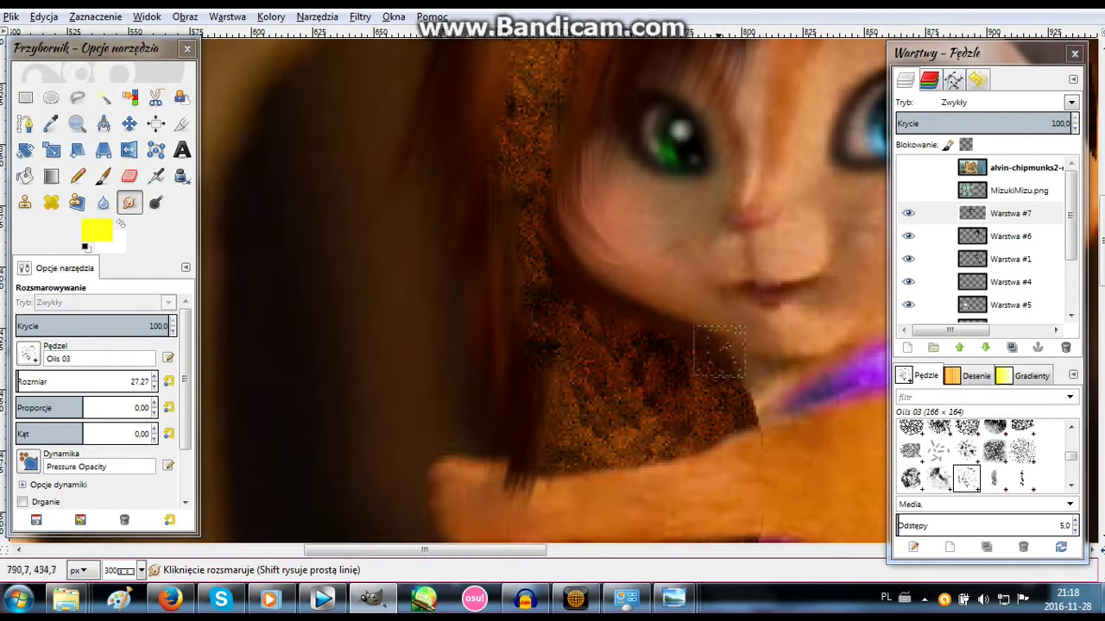
Smudge the noisy patch above the shoulder and try a smudged white streak, undoing it.
{"action": "left_click_drag", "start_coordinate": [550, 491], "coordinate": [726, 395]}
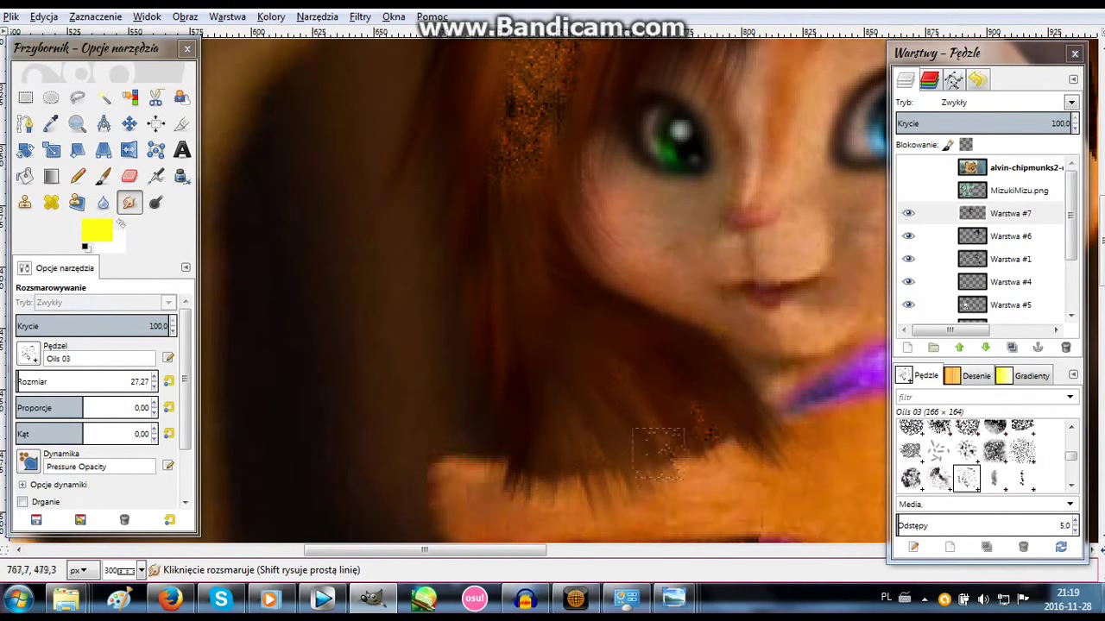
{"action": "scroll", "coordinate": [542, 484], "scroll_direction": "up", "scroll_amount": 5}
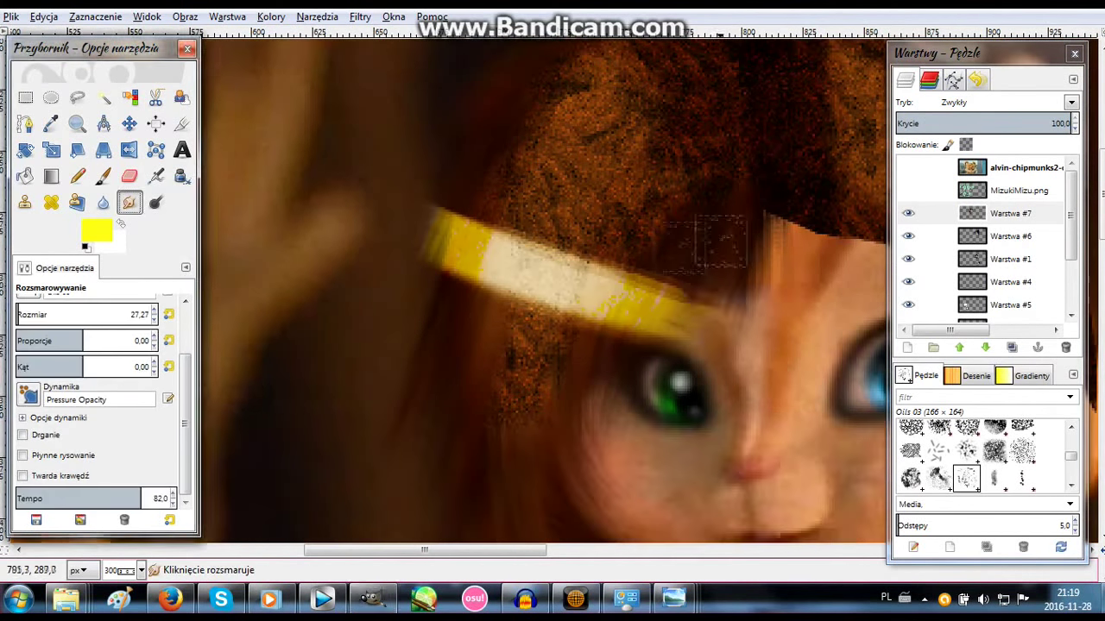
{"action": "key", "text": "ctrl+z"}
{"action": "key", "text": "ctrl+z"}
{"action": "left_click", "coordinate": [103, 177]}
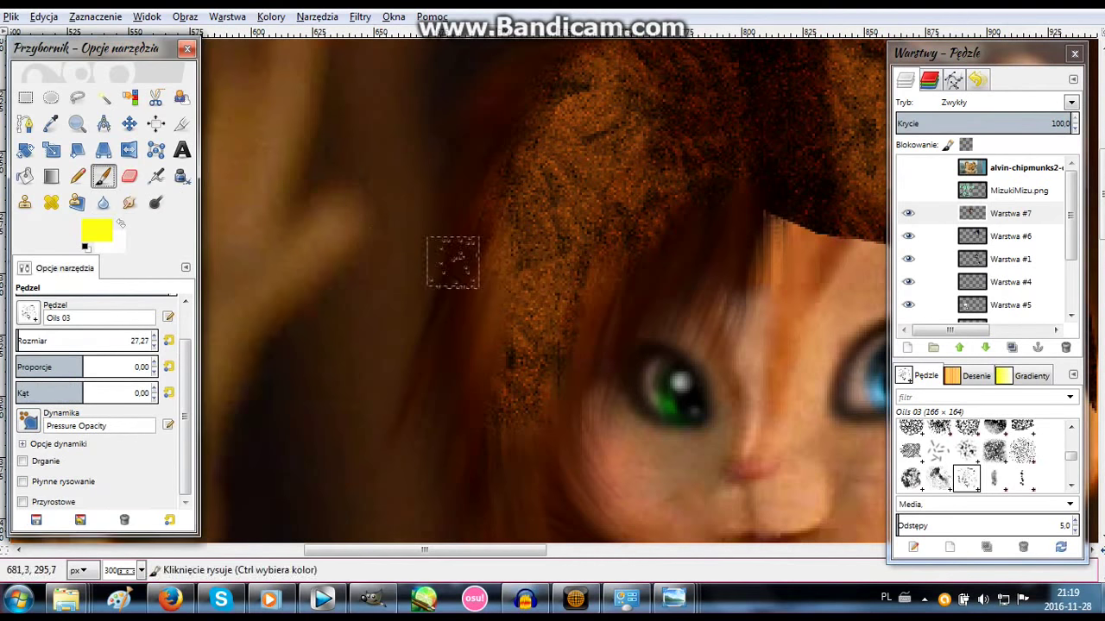
{"action": "key", "text": "x"}
{"action": "mouse_move", "coordinate": [449, 277]}
{"action": "left_mouse_down"}
{"action": "mouse_move", "coordinate": [596, 303]}
{"action": "mouse_move", "coordinate": [604, 484]}
{"action": "left_mouse_up"}
{"action": "key", "text": "s"}
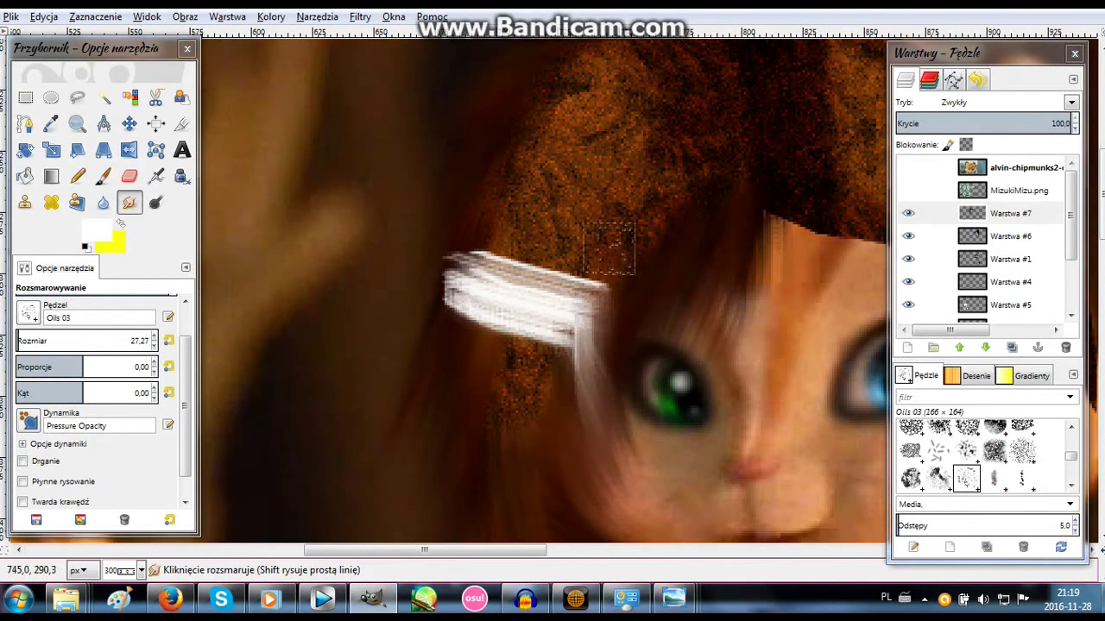
{"action": "left_click_drag", "start_coordinate": [586, 246], "coordinate": [518, 352]}
{"action": "key", "text": "ctrl+z"}
{"action": "key", "text": "ctrl+z"}
Smudge the hair colour into streaked strands, undoing the dark speckled marks.
{"action": "scroll", "coordinate": [518, 220], "scroll_direction": "down", "scroll_amount": 5}
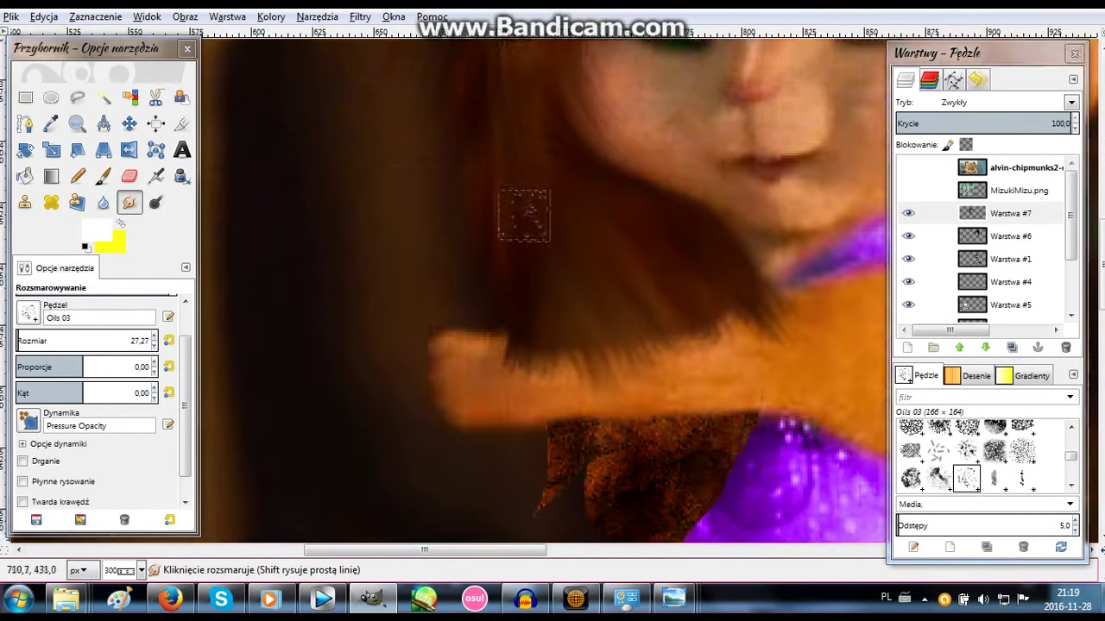
{"action": "scroll", "coordinate": [725, 307], "scroll_direction": "down", "scroll_amount": 2}
{"action": "left_click_drag", "start_coordinate": [726, 306], "coordinate": [605, 327]}
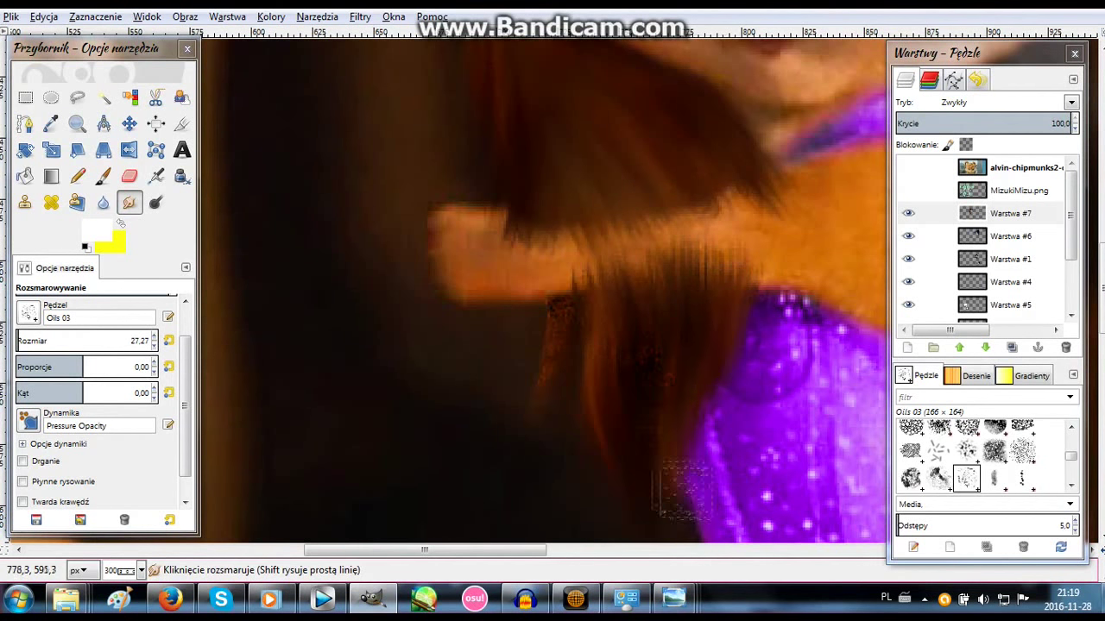
{"action": "scroll", "coordinate": [683, 195], "scroll_direction": "down", "scroll_amount": 3}
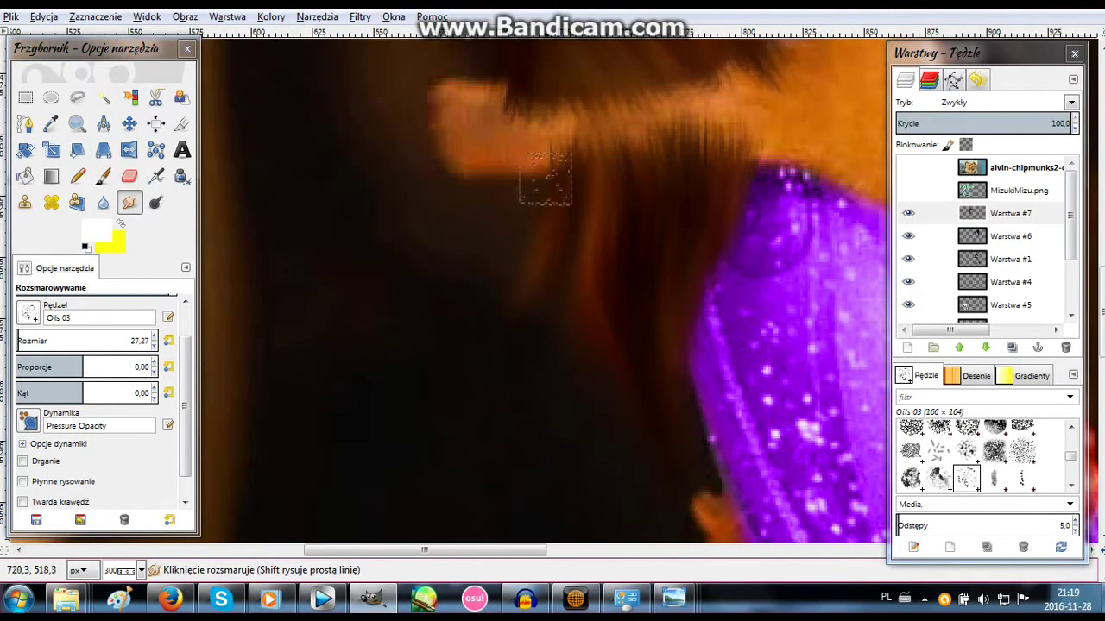
{"action": "scroll", "coordinate": [545, 179], "scroll_direction": "up", "scroll_amount": 5}
{"action": "scroll", "coordinate": [688, 348], "scroll_direction": "up", "scroll_amount": 5}
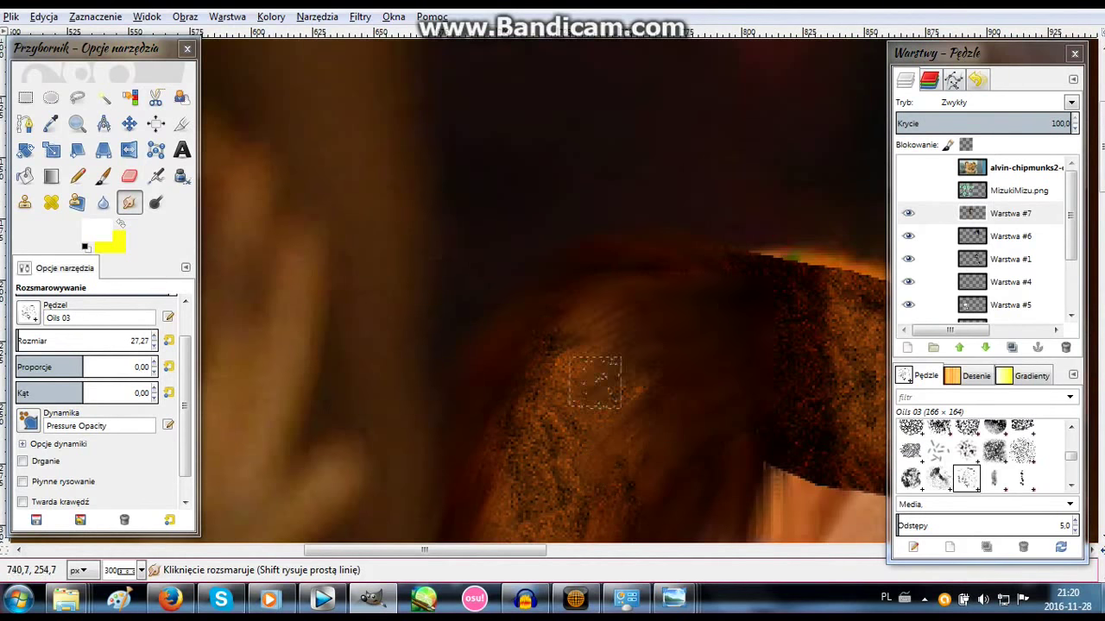
{"action": "scroll", "coordinate": [464, 460], "scroll_direction": "down", "scroll_amount": 3}
{"action": "scroll", "coordinate": [452, 111], "scroll_direction": "down", "scroll_amount": 3}
{"action": "scroll", "coordinate": [350, 276], "scroll_direction": "right", "scroll_amount": 1}
{"action": "scroll", "coordinate": [600, 316], "scroll_direction": "up", "scroll_amount": 5}
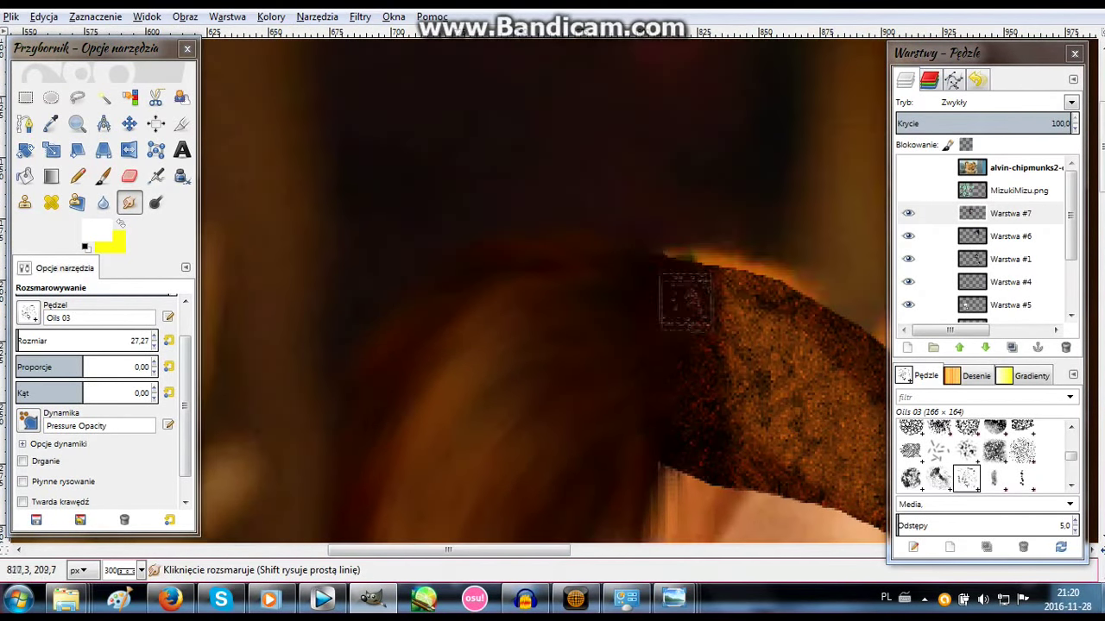
{"action": "scroll", "coordinate": [681, 316], "scroll_direction": "down", "scroll_amount": 5}
{"action": "scroll", "coordinate": [690, 308], "scroll_direction": "down", "scroll_amount": 3}
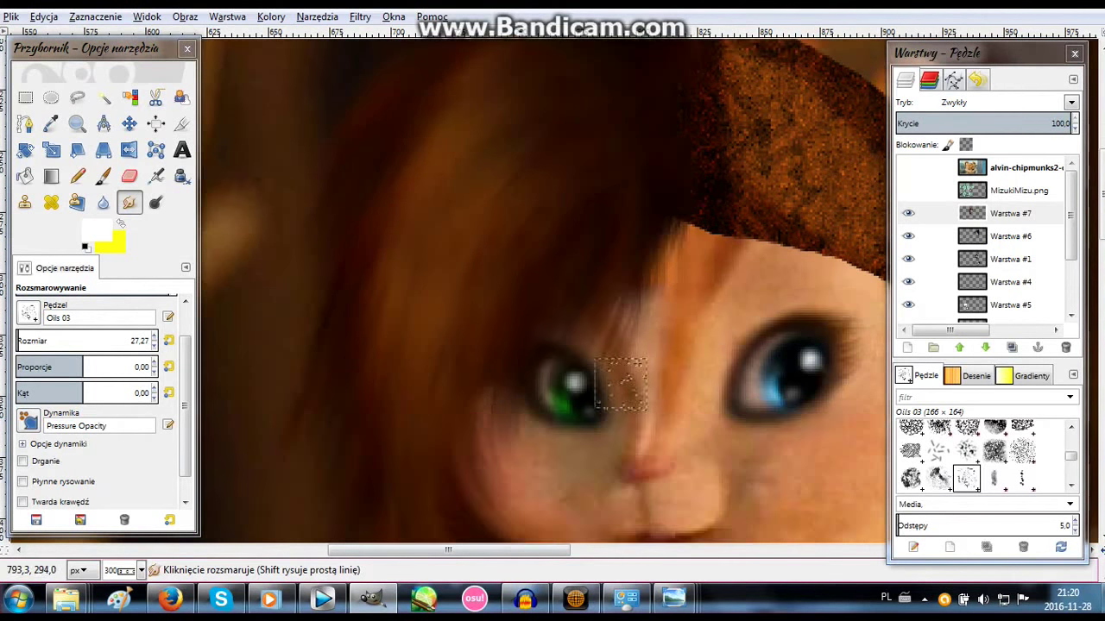
{"action": "scroll", "coordinate": [621, 383], "scroll_direction": "right", "scroll_amount": 5}
{"action": "scroll", "coordinate": [663, 352], "scroll_direction": "up", "scroll_amount": 3}
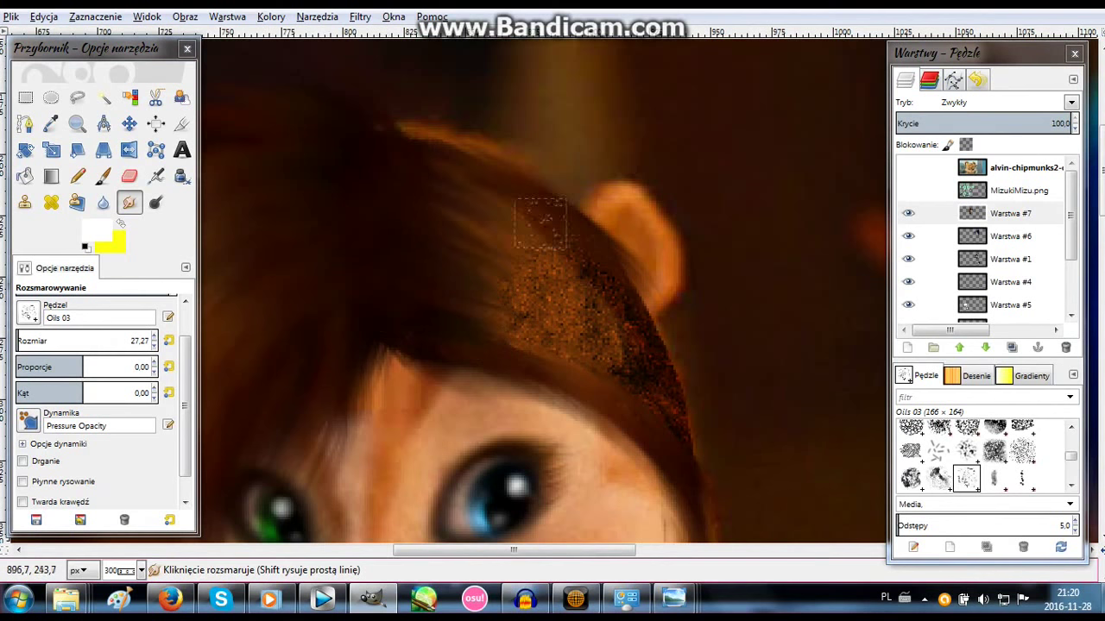
{"action": "key", "text": "ctrl+z"}
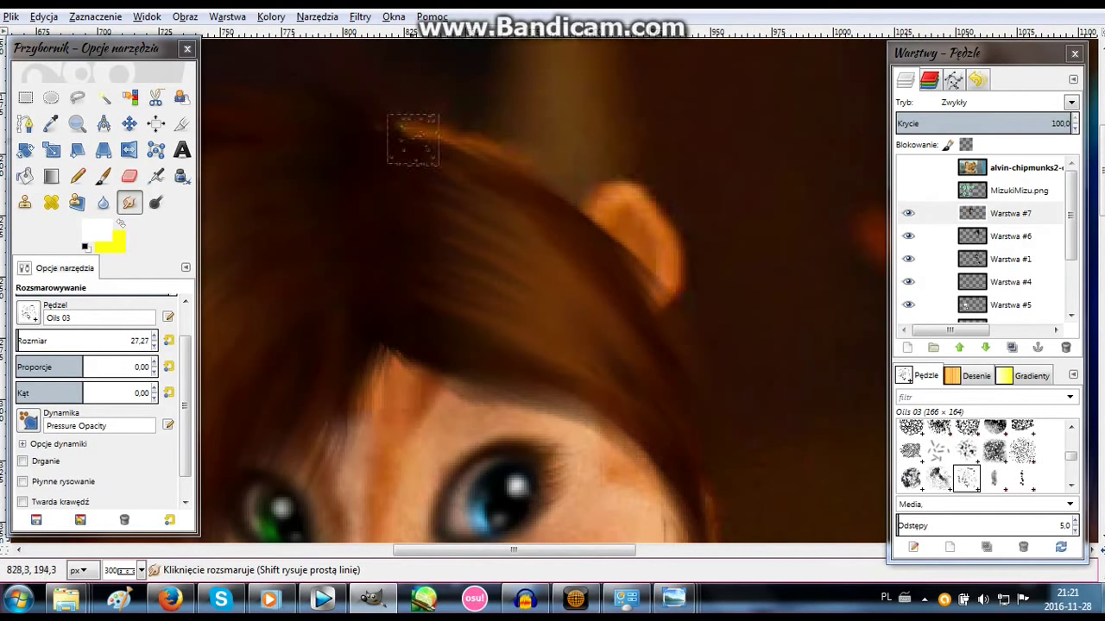
Erase stray hair off the chipmunk's arm to smooth its edge.
{"action": "scroll", "coordinate": [654, 259], "scroll_direction": "down", "scroll_amount": 3}
{"action": "scroll", "coordinate": [397, 246], "scroll_direction": "down", "scroll_amount": 8}
{"action": "scroll", "coordinate": [397, 246], "scroll_direction": "left", "scroll_amount": 5}
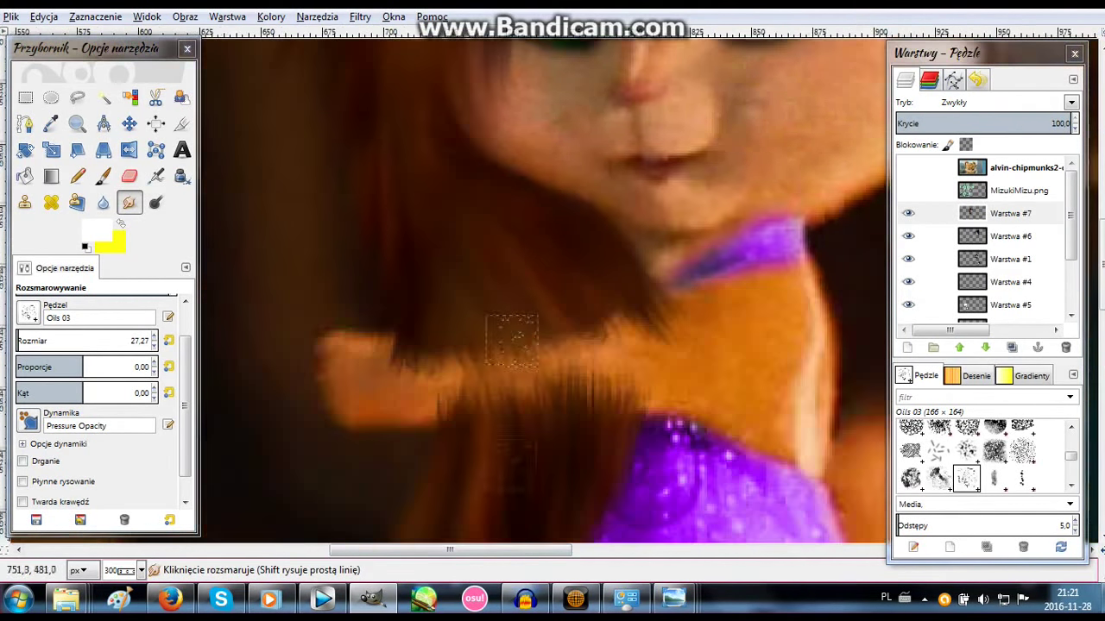
{"action": "key", "text": "shift+e"}
{"action": "left_click", "coordinate": [1005, 124]}
{"action": "left_click_drag", "start_coordinate": [626, 380], "coordinate": [431, 388]}
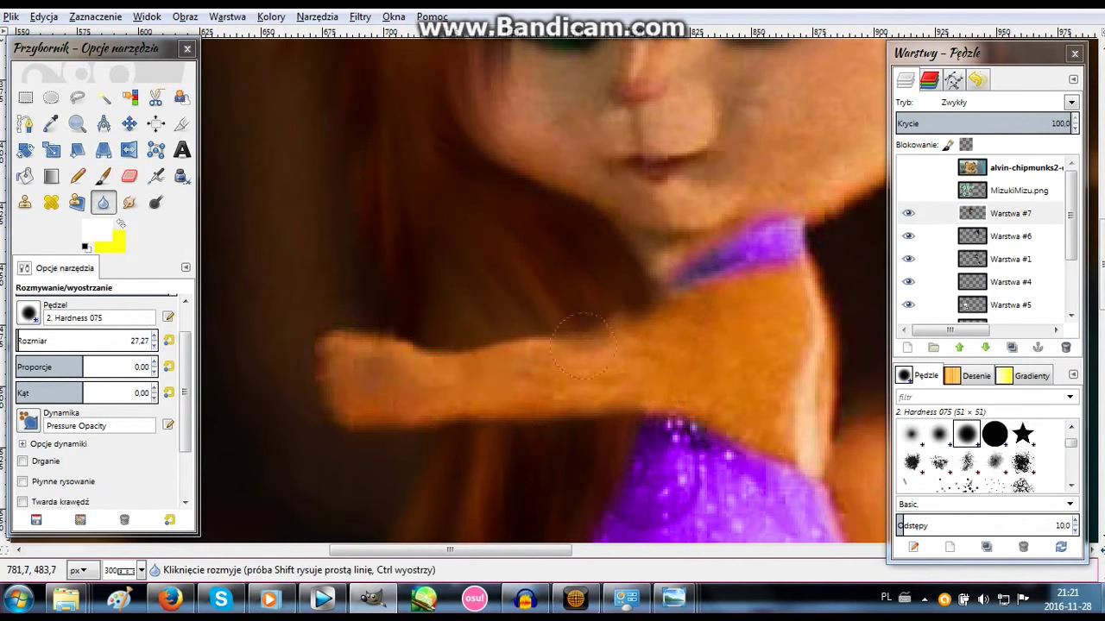
{"action": "scroll", "coordinate": [552, 345], "scroll_direction": "down", "scroll_amount": 5}
Zoom out to the whole picture and use Clone and Heal on the original photo layer.
{"action": "key", "text": "z"}
{"action": "key", "text": "1"}
{"action": "key", "text": "c"}
{"action": "key", "text": "2"}
{"action": "key", "text": "End"}
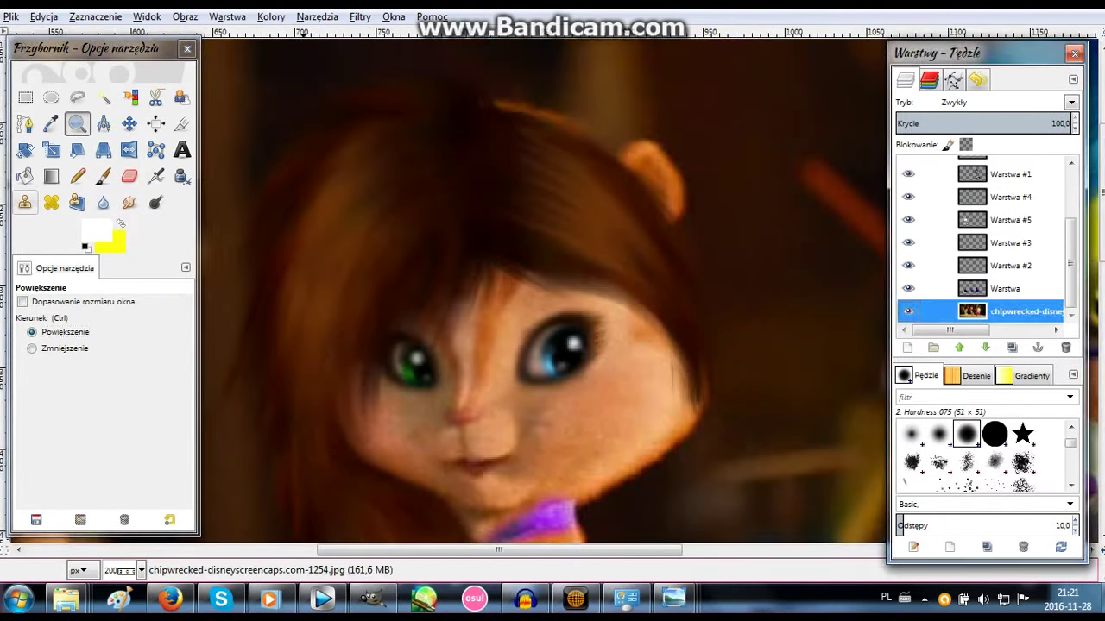
{"action": "key", "text": "h"}
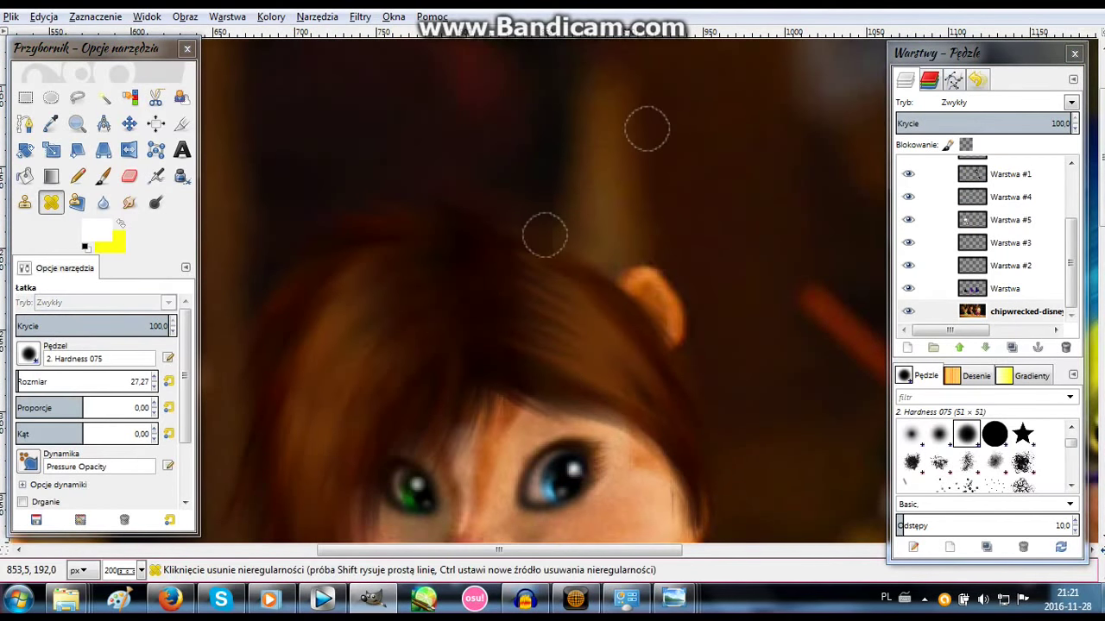
Add new transparent layer Warstwa #8 and outline the hair across the head with Free Select.
{"action": "key", "text": "shift+ctrl+n"}
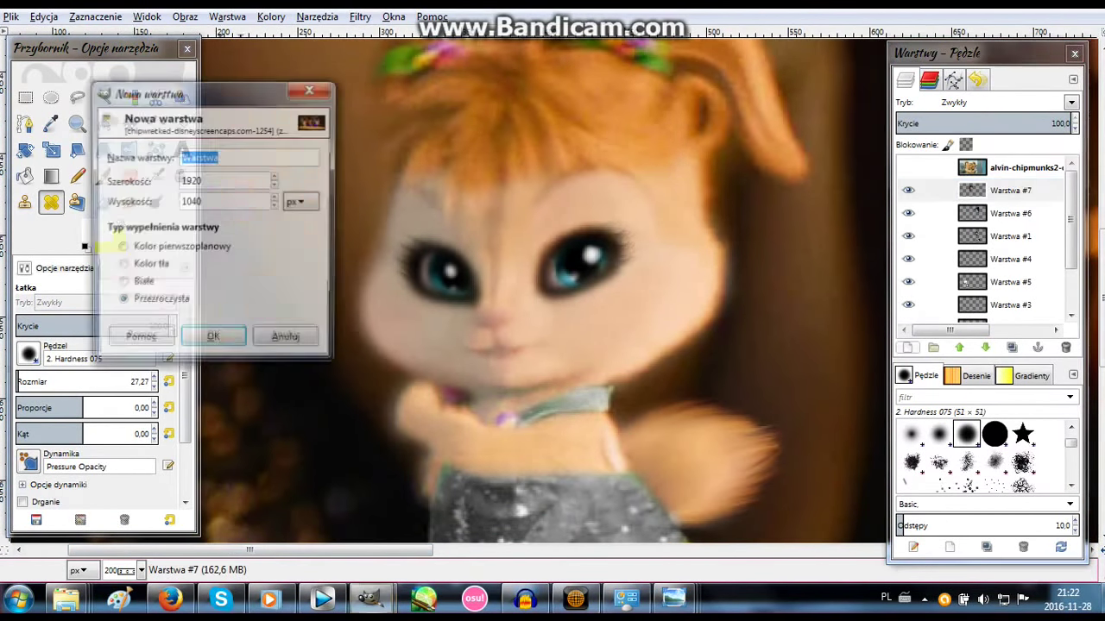
{"action": "key", "text": "Return"}
{"action": "key", "text": "f"}
{"action": "left_click_drag", "start_coordinate": [583, 190], "coordinate": [642, 166]}
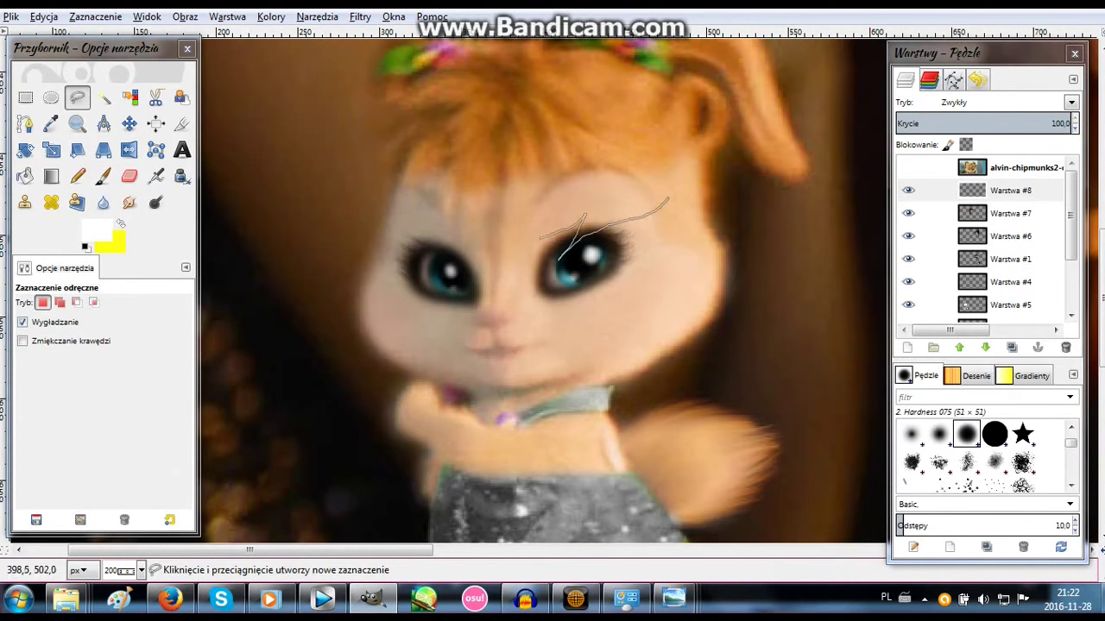
{"action": "left_click_drag", "start_coordinate": [373, 285], "coordinate": [466, 275]}
{"action": "scroll", "coordinate": [466, 275], "scroll_direction": "down", "scroll_amount": 3}
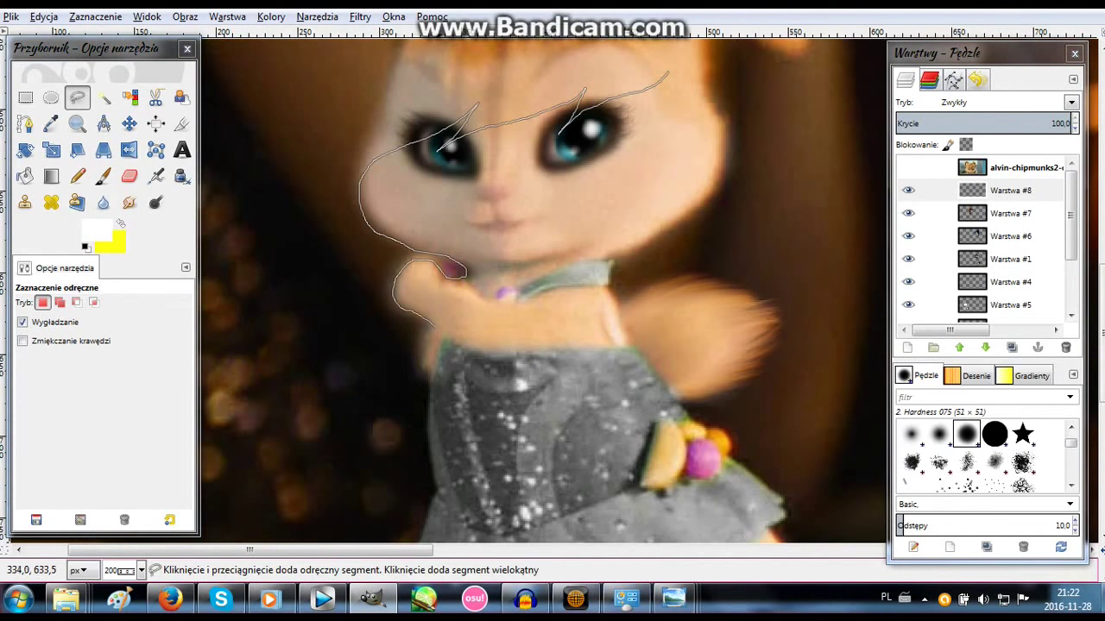
{"action": "scroll", "coordinate": [333, 229], "scroll_direction": "up", "scroll_amount": 5}
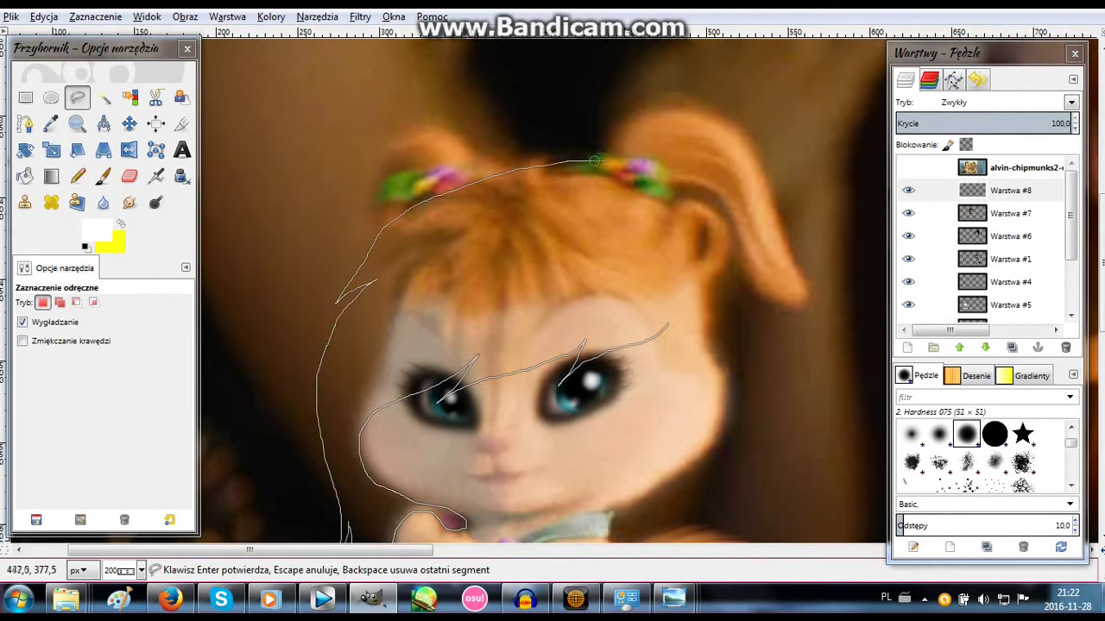
{"action": "left_click_drag", "start_coordinate": [783, 341], "coordinate": [743, 497]}
{"action": "scroll", "coordinate": [743, 497], "scroll_direction": "down", "scroll_amount": 3}
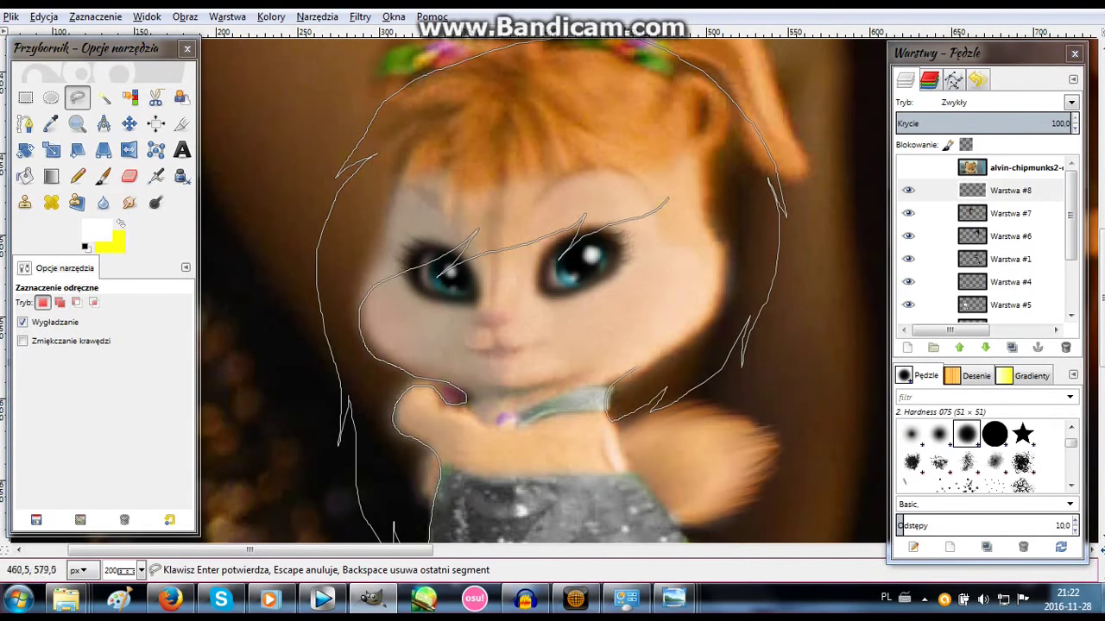
{"action": "key", "text": "Return"}
Paint the hair texture brush inside the head selection with default colours.
{"action": "key", "text": "p"}
{"action": "key", "text": "d"}
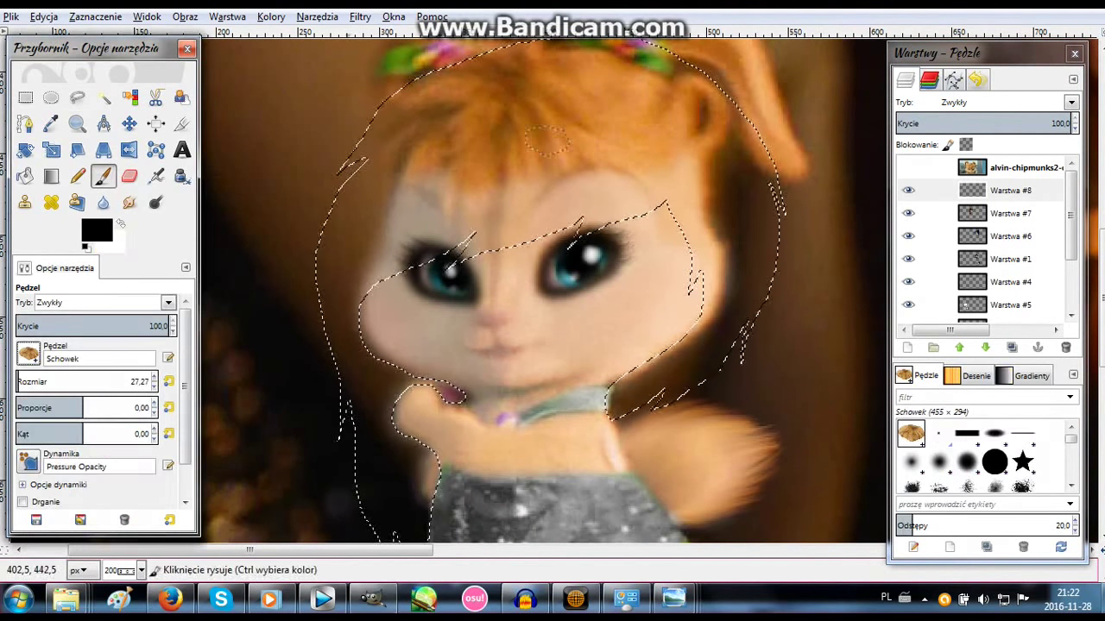
{"action": "left_click_drag", "start_coordinate": [605, 129], "coordinate": [708, 225]}
{"action": "left_click_drag", "start_coordinate": [389, 138], "coordinate": [561, 120]}
{"action": "scroll", "coordinate": [518, 285], "scroll_direction": "up", "scroll_amount": 5}
{"action": "left_click_drag", "start_coordinate": [363, 405], "coordinate": [691, 405]}
{"action": "scroll", "coordinate": [518, 285], "scroll_direction": "down", "scroll_amount": 8}
{"action": "mouse_move", "coordinate": [380, 328]}
{"action": "left_mouse_down"}
{"action": "mouse_move", "coordinate": [397, 346]}
{"action": "mouse_move", "coordinate": [406, 414]}
{"action": "left_mouse_up"}
Outline the left-side hair and paint hair texture inside it.
{"action": "key", "text": "f"}
{"action": "scroll", "coordinate": [543, 285], "scroll_direction": "up", "scroll_amount": 6}
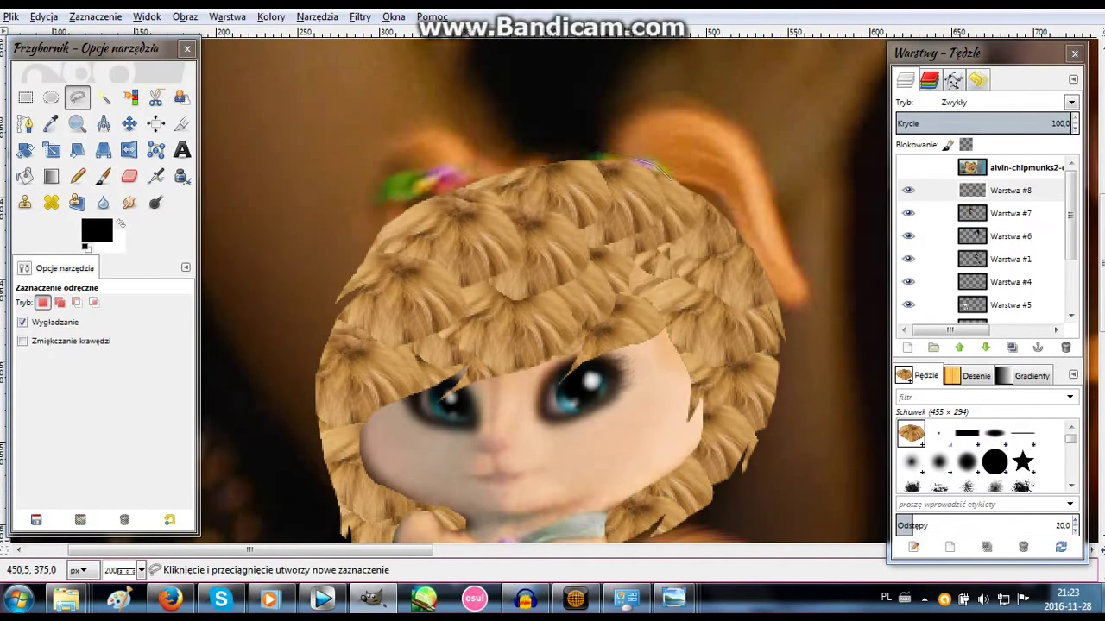
{"action": "key", "text": "Escape"}
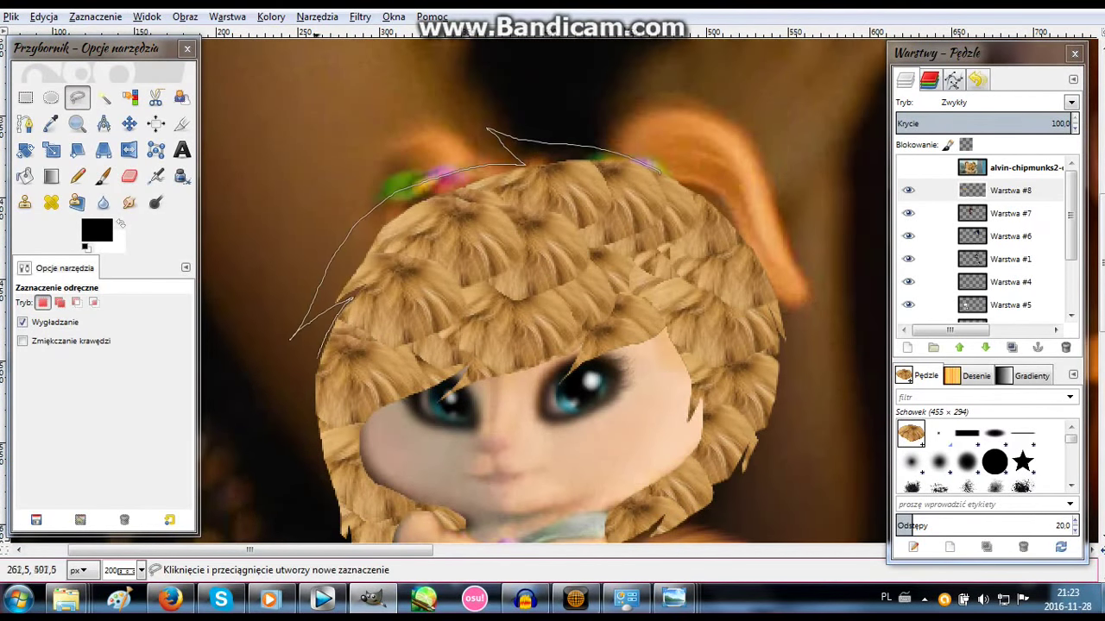
{"action": "key", "text": "Return"}
{"action": "key", "text": "p"}
{"action": "left_click_drag", "start_coordinate": [345, 293], "coordinate": [328, 371]}
{"action": "left_click_drag", "start_coordinate": [311, 259], "coordinate": [388, 362]}
Outline and paint the right-side hair, then begin outlining the hair top.
{"action": "key", "text": "f"}
{"action": "scroll", "coordinate": [337, 441], "scroll_direction": "down", "scroll_amount": 5}
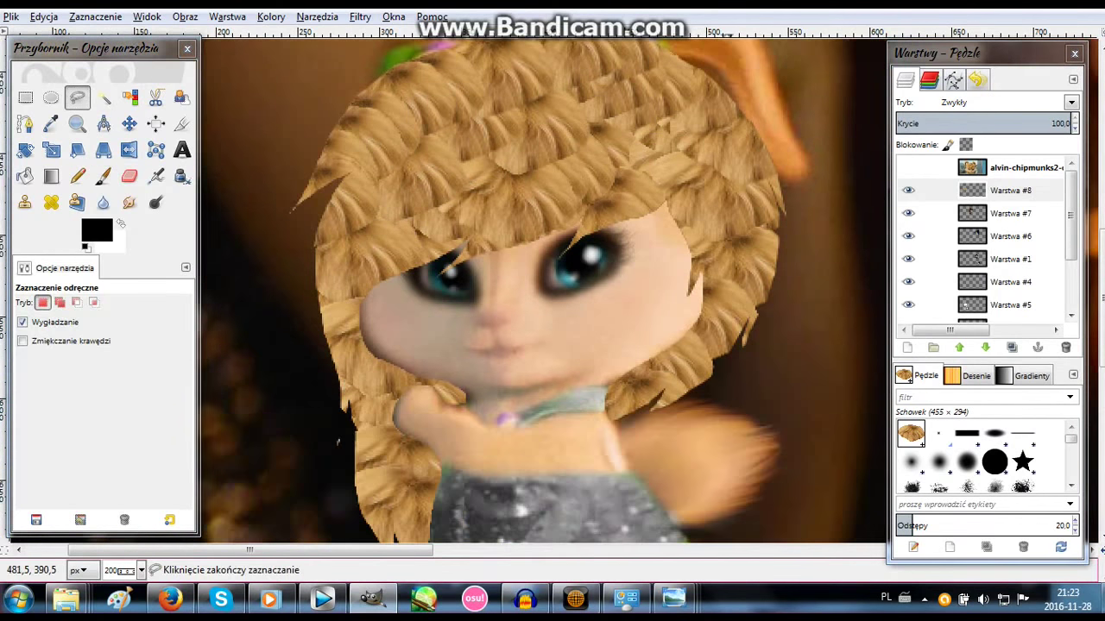
{"action": "key", "text": "Return"}
{"action": "key", "text": "p"}
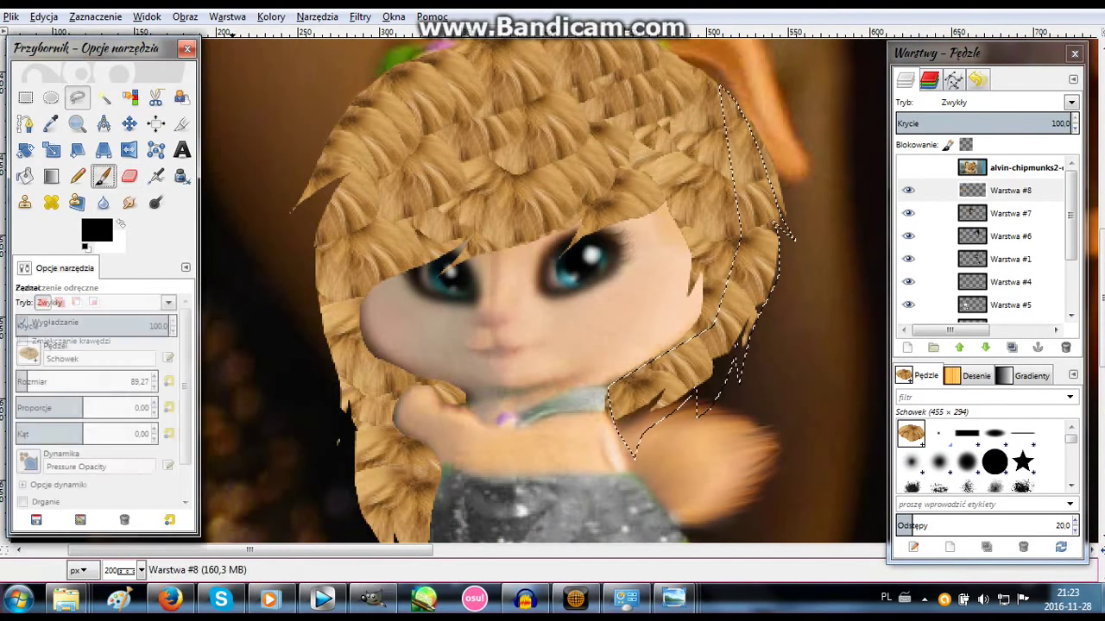
{"action": "scroll", "coordinate": [535, 294], "scroll_direction": "down", "scroll_amount": 5}
{"action": "scroll", "coordinate": [338, 316], "scroll_direction": "up", "scroll_amount": 10}
{"action": "key", "text": "f"}
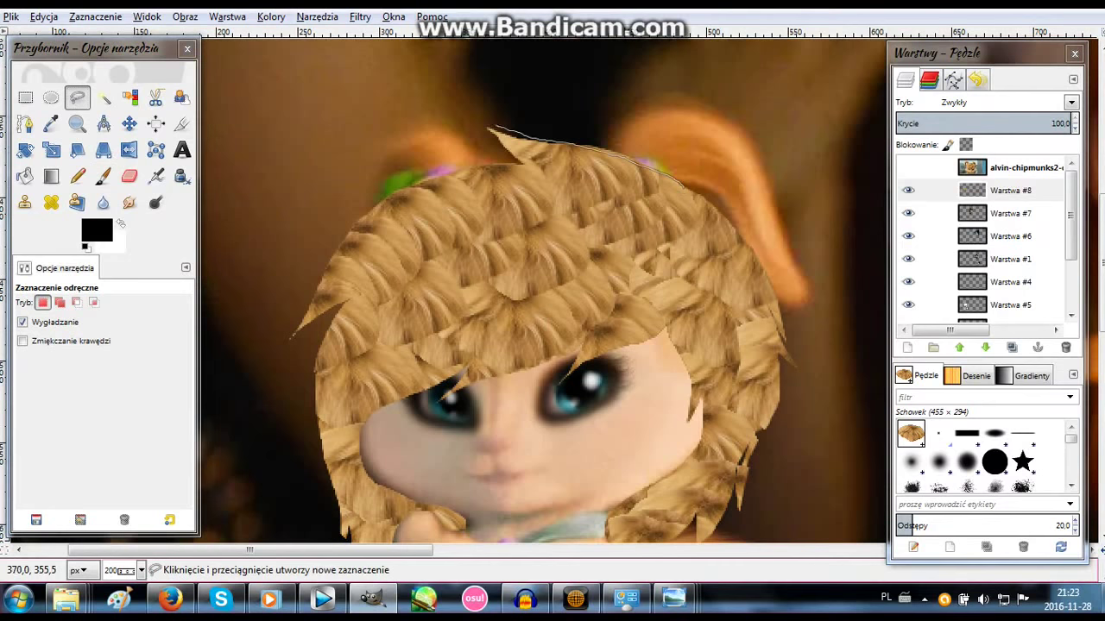
{"action": "left_click", "coordinate": [486, 121]}
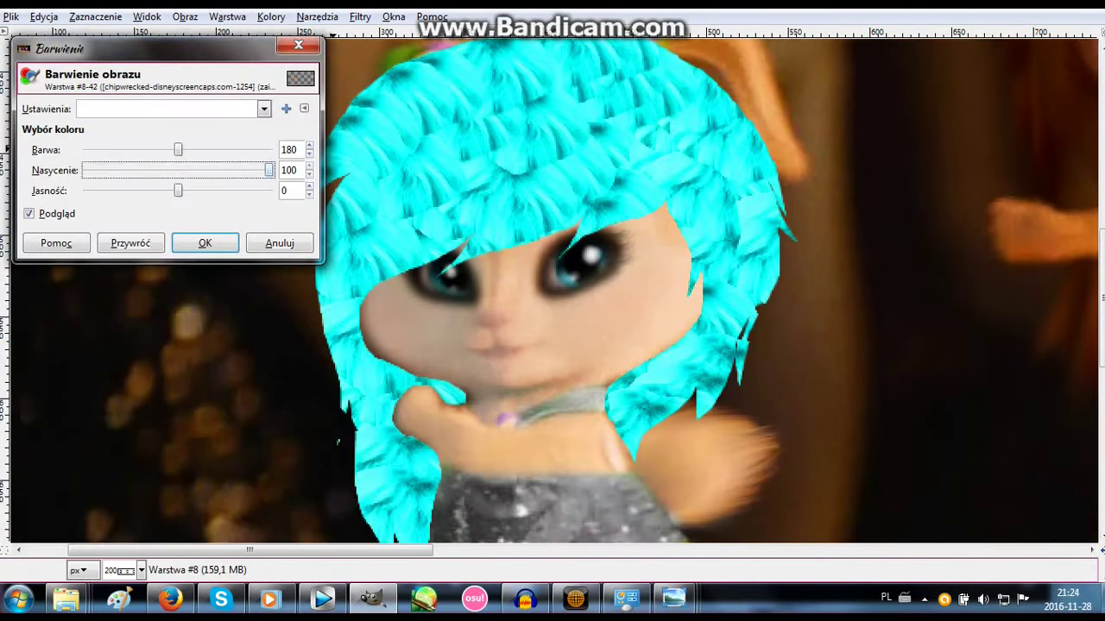
Shift the hair to green, darken it slightly, and paint a bright white highlight streak.
{"action": "left_click_drag", "start_coordinate": [178, 149], "coordinate": [164, 149]}
{"action": "left_click_drag", "start_coordinate": [178, 189], "coordinate": [156, 190]}
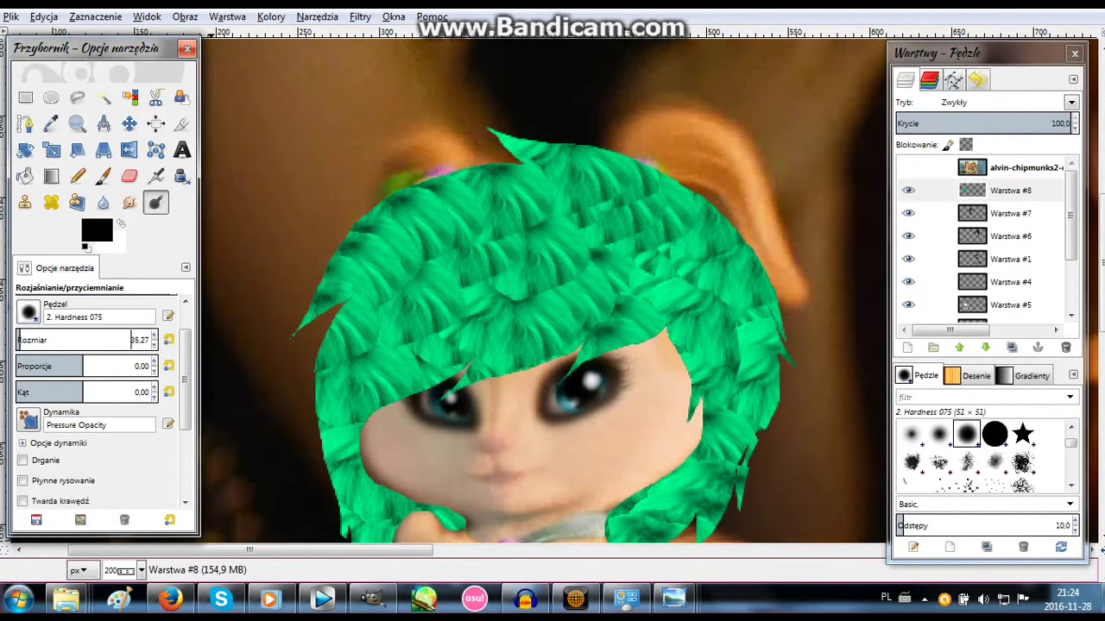
{"action": "left_click_drag", "start_coordinate": [445, 195], "coordinate": [509, 345]}
{"action": "key", "text": "x"}
{"action": "key", "text": "p"}
{"action": "left_click_drag", "start_coordinate": [444, 194], "coordinate": [509, 346]}
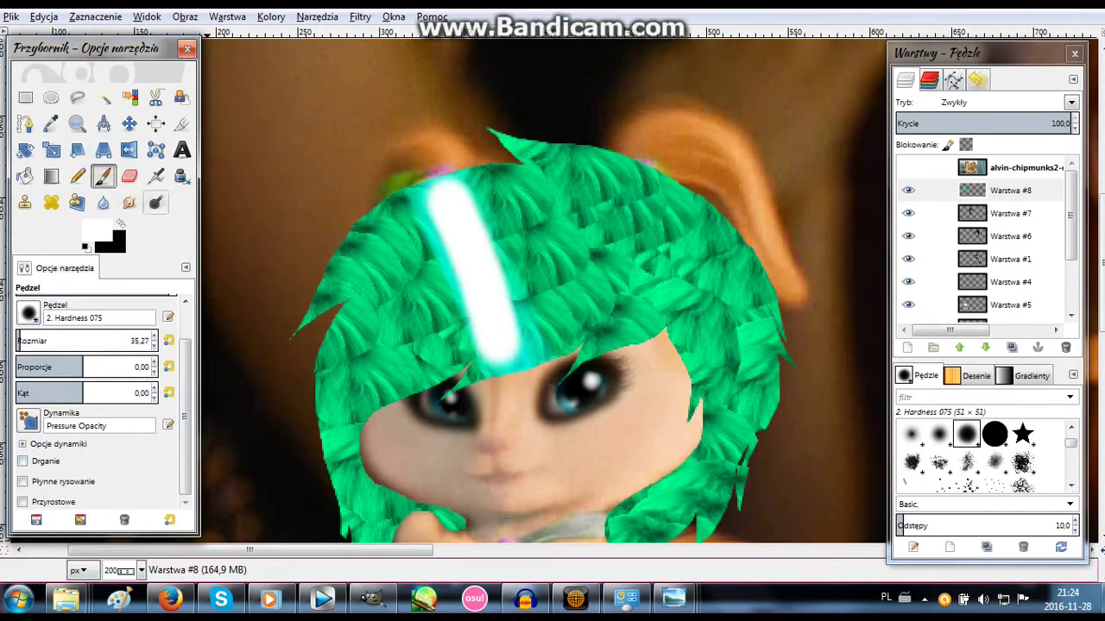
Burn darker shading into several areas of the green hair.
{"action": "left_click", "coordinate": [155, 202]}
{"action": "left_click_drag", "start_coordinate": [681, 198], "coordinate": [759, 431]}
{"action": "scroll", "coordinate": [518, 346], "scroll_direction": "down", "scroll_amount": 5}
{"action": "left_click_drag", "start_coordinate": [389, 302], "coordinate": [414, 475]}
{"action": "scroll", "coordinate": [518, 345], "scroll_direction": "up", "scroll_amount": 5}
{"action": "left_click_drag", "start_coordinate": [302, 181], "coordinate": [431, 328]}
{"action": "left_click_drag", "start_coordinate": [604, 293], "coordinate": [496, 344]}
{"action": "mouse_move", "coordinate": [764, 259]}
{"action": "left_mouse_down"}
{"action": "mouse_move", "coordinate": [725, 518]}
{"action": "mouse_move", "coordinate": [484, 173]}
{"action": "mouse_move", "coordinate": [354, 415]}
{"action": "left_mouse_up"}
{"action": "scroll", "coordinate": [442, 393], "scroll_direction": "down", "scroll_amount": 3}
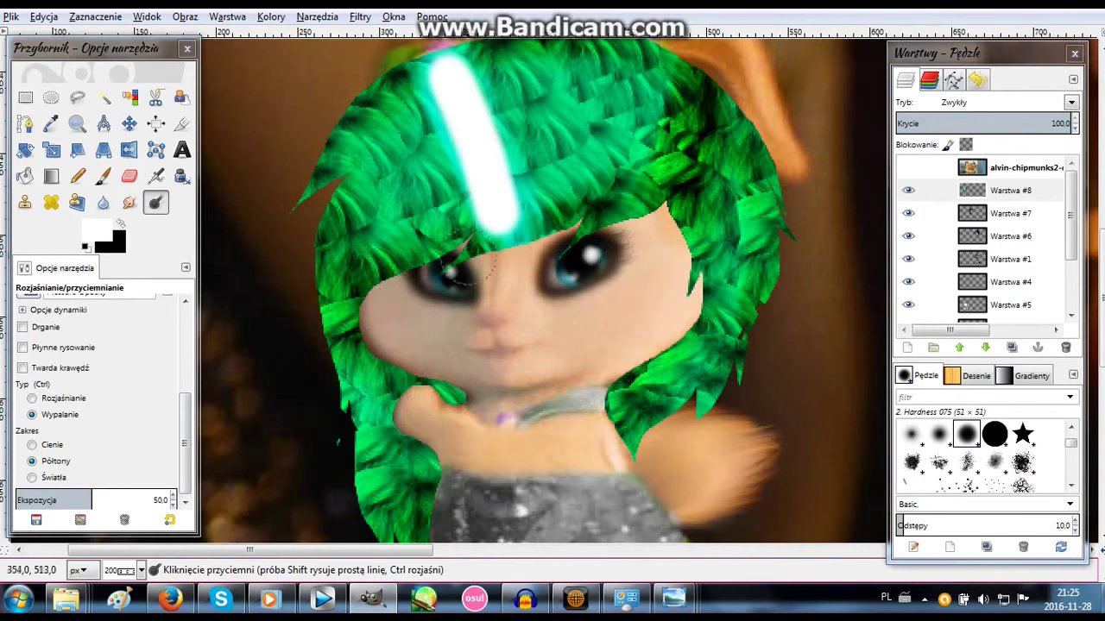
Apply HSV Noise to the green hair and zoom in on the face.
{"action": "key", "text": "ctrl+shift+f"}
{"action": "key", "text": "Return"}
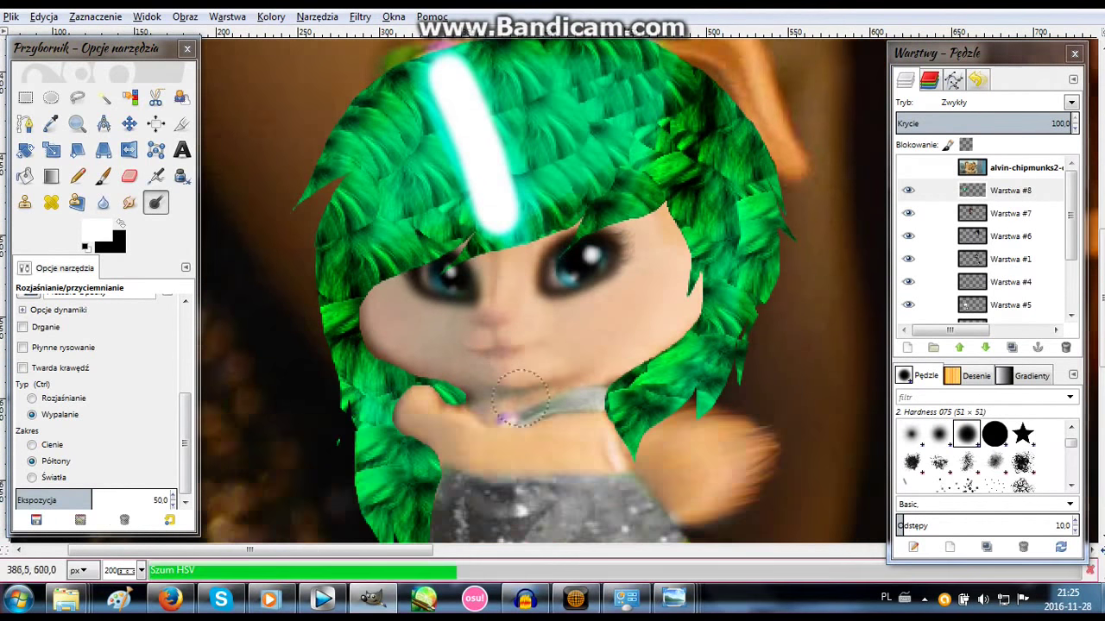
{"action": "key", "text": "z"}
{"action": "left_click", "coordinate": [492, 238]}
Smudge green strands across the face and right side, softening the hair's left and top edges.
{"action": "key", "text": "s"}
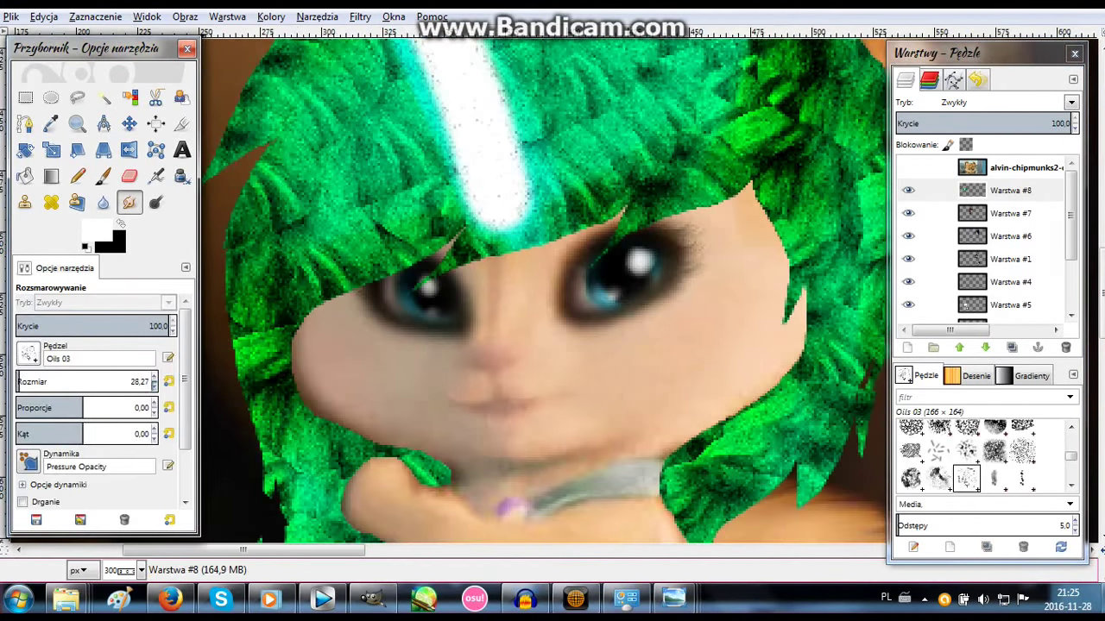
{"action": "mouse_move", "coordinate": [751, 169]}
{"action": "left_mouse_down"}
{"action": "mouse_move", "coordinate": [595, 259]}
{"action": "mouse_move", "coordinate": [380, 294]}
{"action": "mouse_move", "coordinate": [277, 380]}
{"action": "left_mouse_up"}
{"action": "mouse_move", "coordinate": [760, 147]}
{"action": "left_mouse_down"}
{"action": "mouse_move", "coordinate": [825, 405]}
{"action": "mouse_move", "coordinate": [696, 181]}
{"action": "mouse_move", "coordinate": [535, 276]}
{"action": "left_mouse_up"}
{"action": "scroll", "coordinate": [535, 276], "scroll_direction": "up", "scroll_amount": 5}
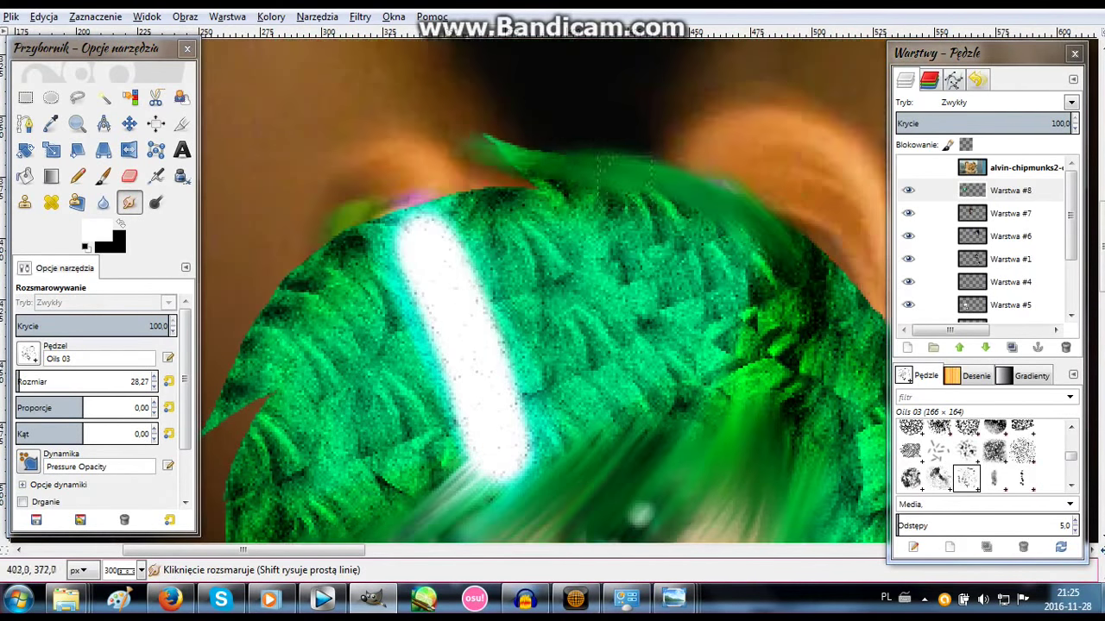
{"action": "left_click_drag", "start_coordinate": [751, 207], "coordinate": [294, 219]}
{"action": "scroll", "coordinate": [552, 328], "scroll_direction": "left", "scroll_amount": 3}
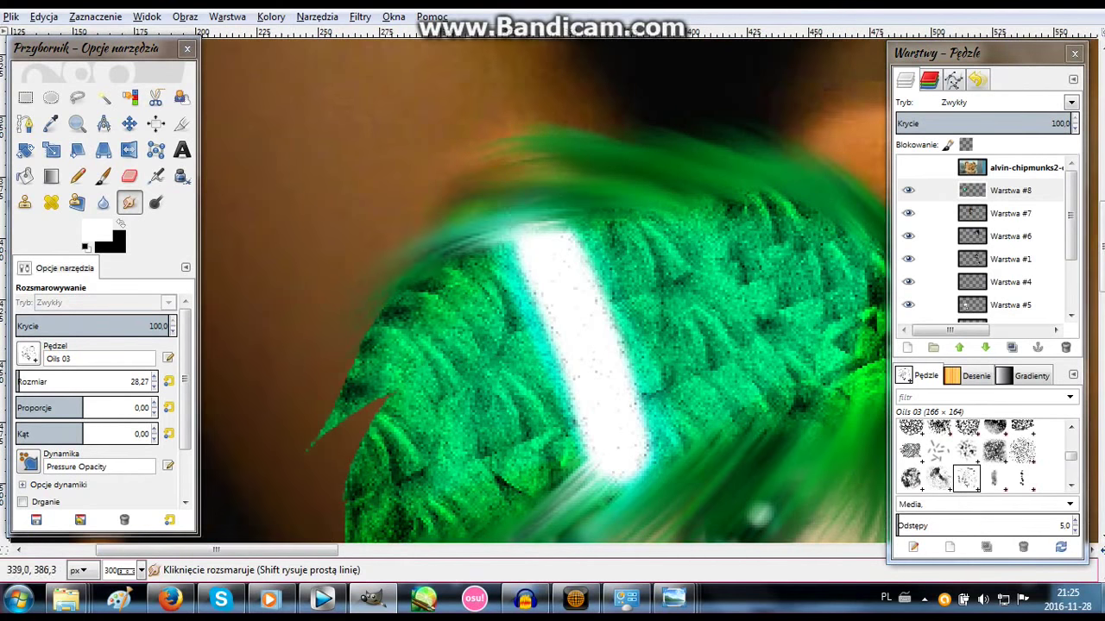
{"action": "left_click_drag", "start_coordinate": [430, 335], "coordinate": [285, 479]}
{"action": "left_click_drag", "start_coordinate": [431, 250], "coordinate": [518, 160]}
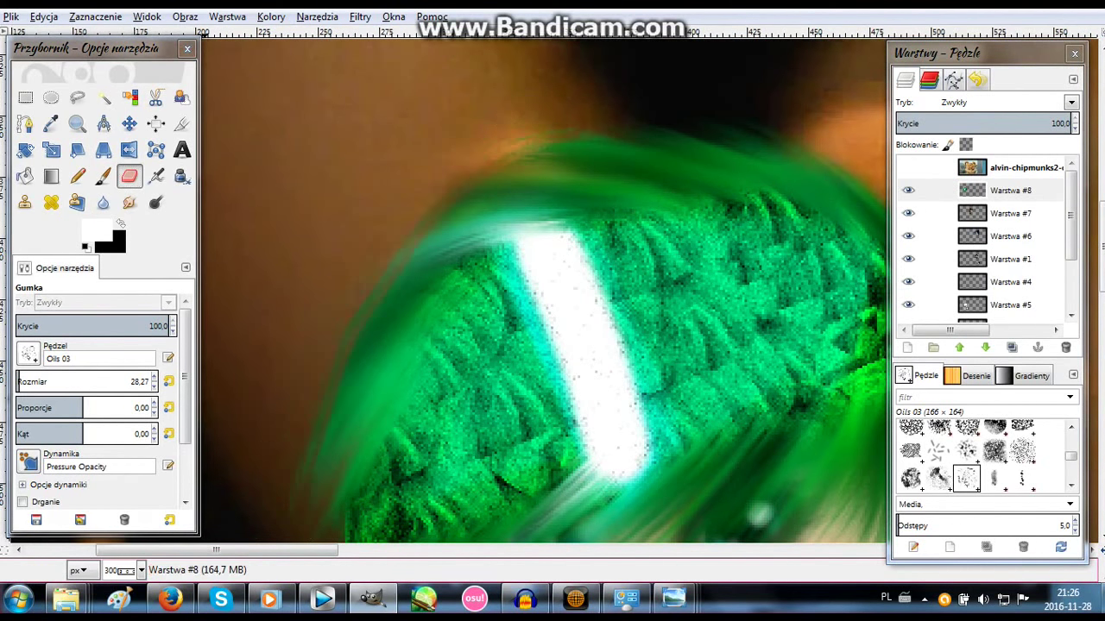
Smudge further streaks through the lower part of the green hair.
{"action": "scroll", "coordinate": [350, 488], "scroll_direction": "down", "scroll_amount": 3}
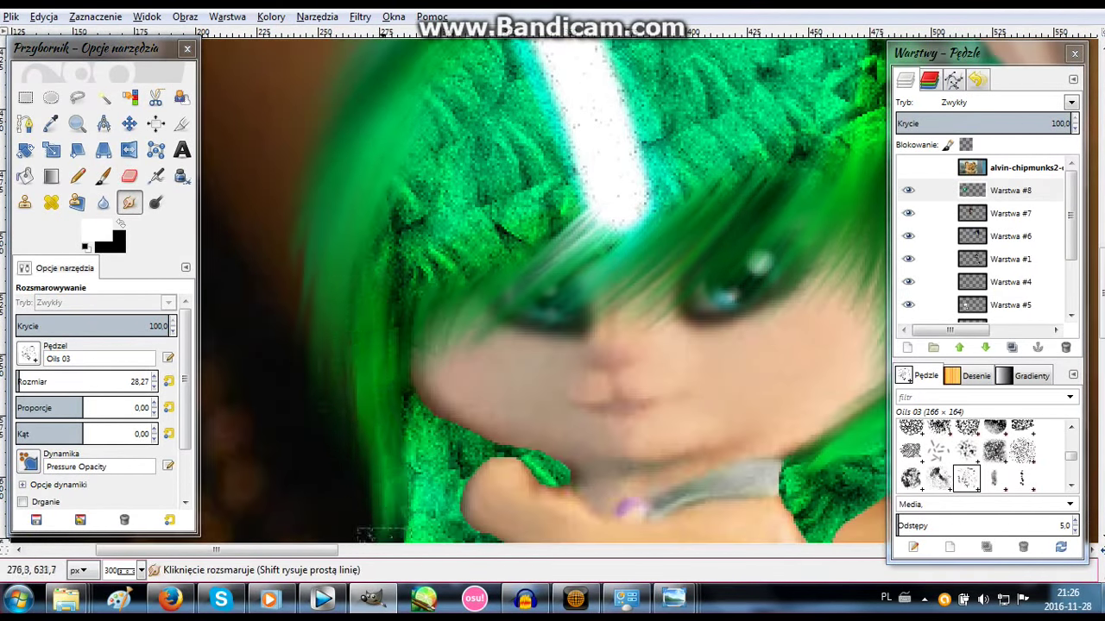
{"action": "scroll", "coordinate": [363, 492], "scroll_direction": "down", "scroll_amount": 5}
{"action": "scroll", "coordinate": [432, 388], "scroll_direction": "down", "scroll_amount": 2}
{"action": "left_click_drag", "start_coordinate": [485, 302], "coordinate": [466, 513]}
{"action": "scroll", "coordinate": [464, 477], "scroll_direction": "up", "scroll_amount": 5}
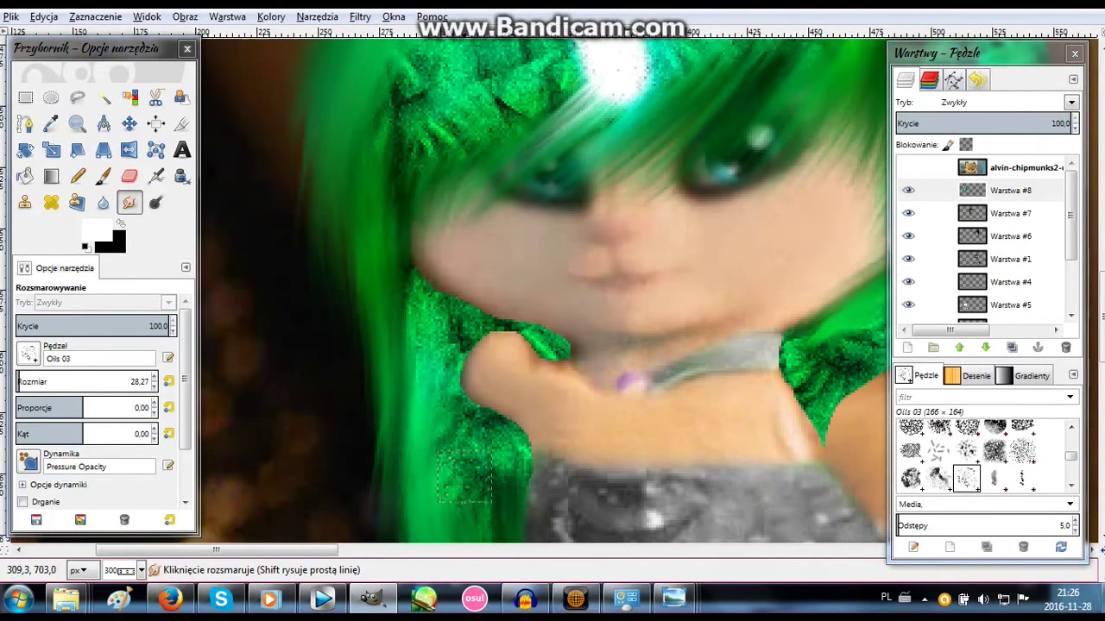
{"action": "scroll", "coordinate": [482, 242], "scroll_direction": "down", "scroll_amount": 3}
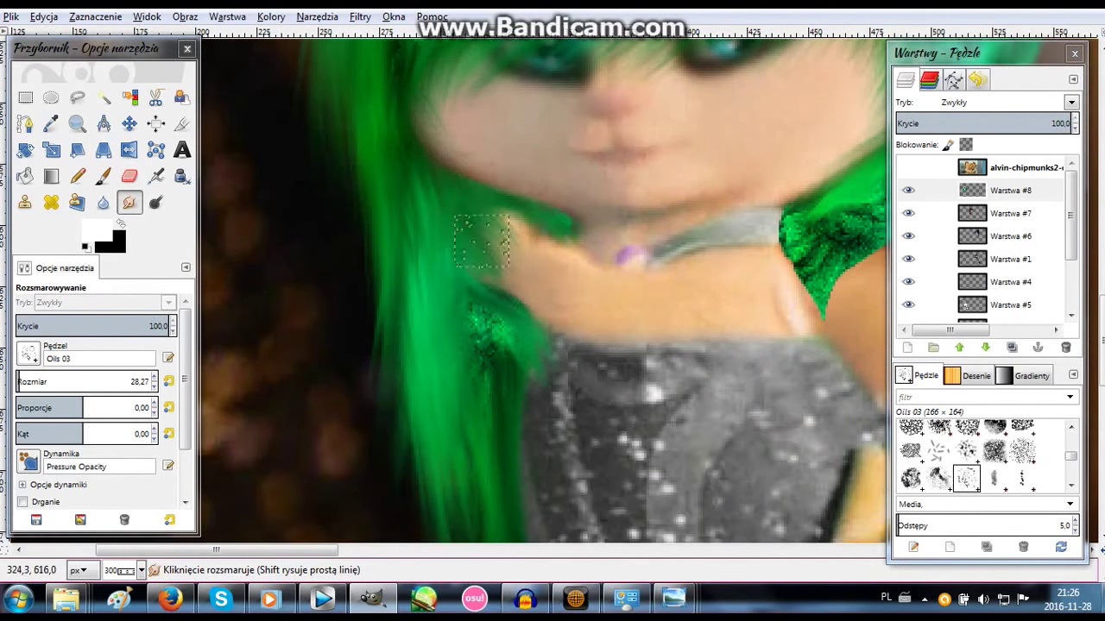
{"action": "scroll", "coordinate": [552, 302], "scroll_direction": "up", "scroll_amount": 10}
{"action": "left_click_drag", "start_coordinate": [553, 276], "coordinate": [604, 224]}
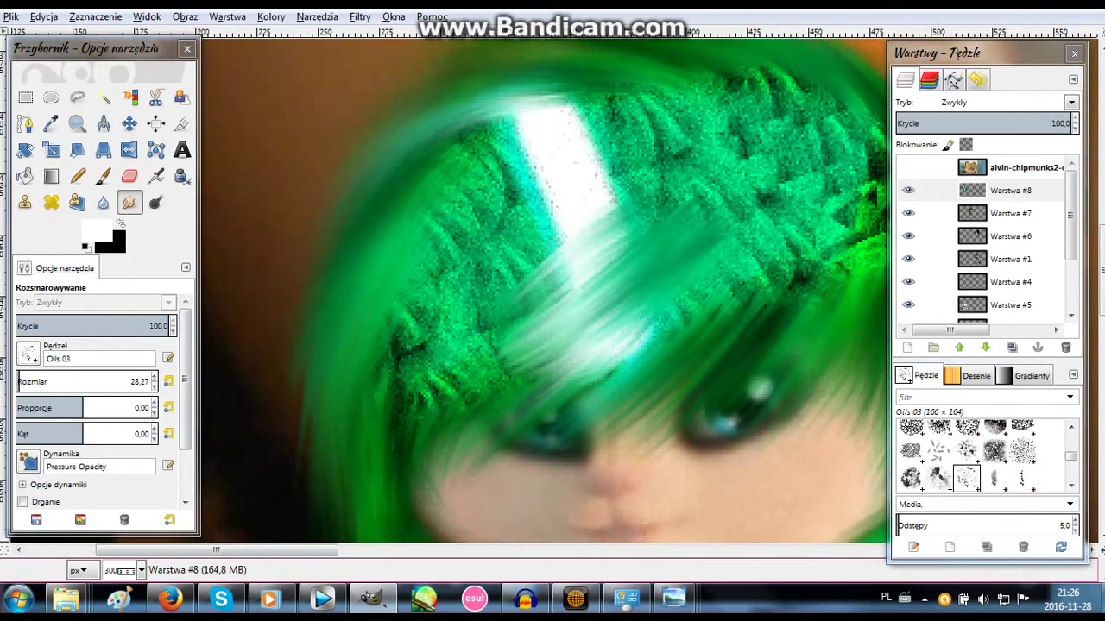
Blend the dark strands under the hat into the green hair.
{"action": "scroll", "coordinate": [553, 346], "scroll_direction": "up", "scroll_amount": 2}
{"action": "scroll", "coordinate": [552, 345], "scroll_direction": "up", "scroll_amount": 1}
{"action": "scroll", "coordinate": [648, 288], "scroll_direction": "right", "scroll_amount": 5}
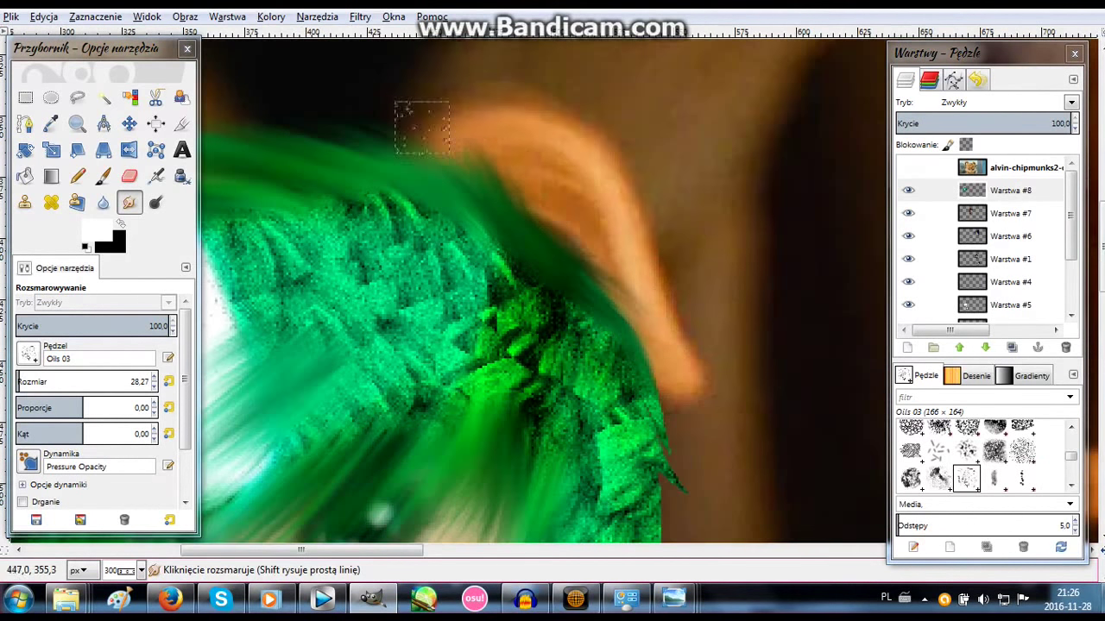
{"action": "scroll", "coordinate": [655, 302], "scroll_direction": "down", "scroll_amount": 5}
{"action": "left_click_drag", "start_coordinate": [656, 224], "coordinate": [604, 372]}
{"action": "scroll", "coordinate": [517, 388], "scroll_direction": "down", "scroll_amount": 1}
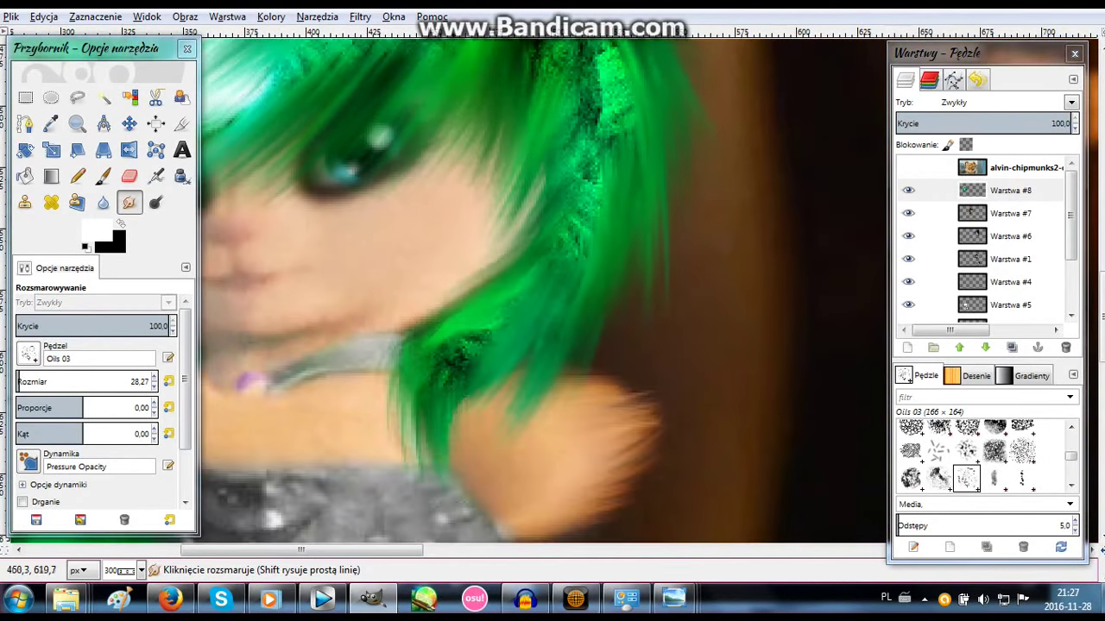
{"action": "scroll", "coordinate": [645, 211], "scroll_direction": "up", "scroll_amount": 5}
{"action": "left_click_drag", "start_coordinate": [604, 233], "coordinate": [513, 501]}
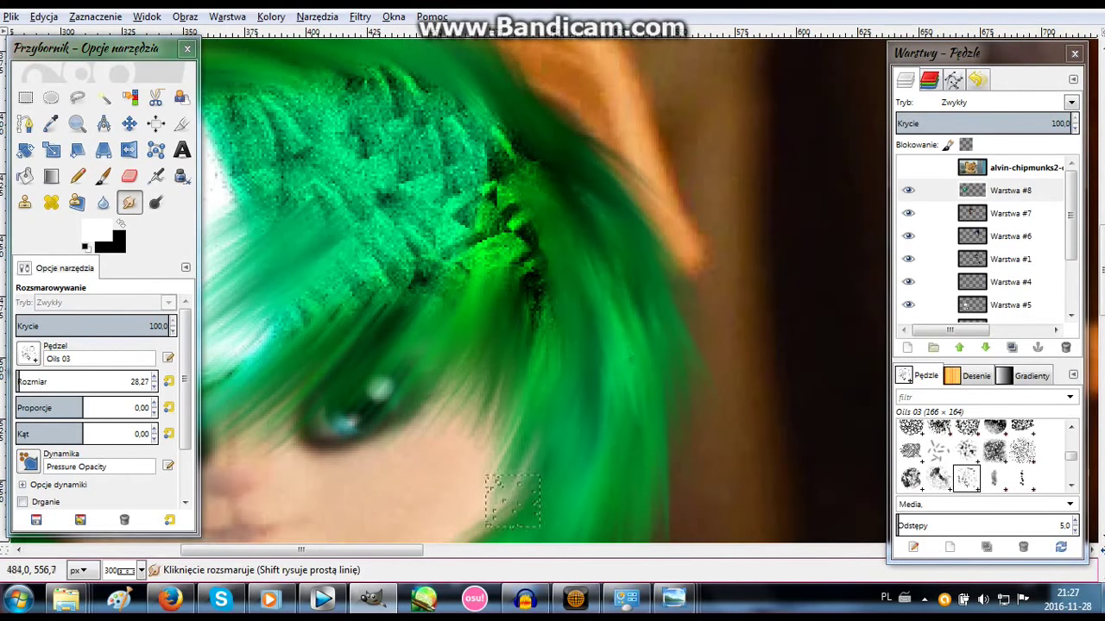
{"action": "left_click_drag", "start_coordinate": [530, 161], "coordinate": [431, 215]}
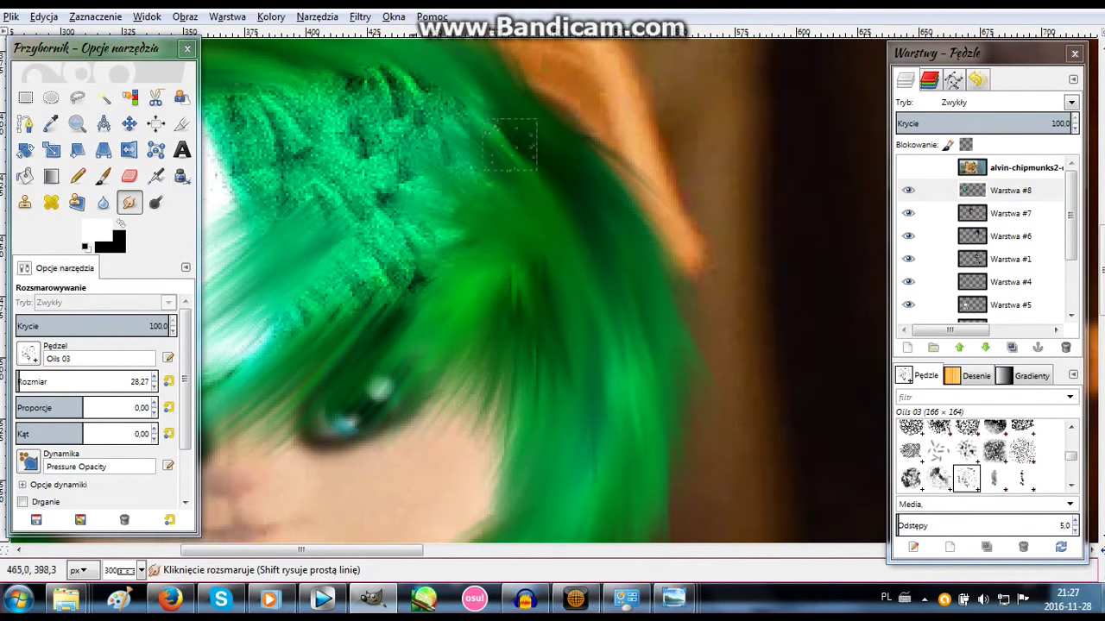
{"action": "left_click_drag", "start_coordinate": [448, 112], "coordinate": [480, 270]}
Smudge the textured hat into smooth green hair strands.
{"action": "scroll", "coordinate": [590, 315], "scroll_direction": "left", "scroll_amount": 3}
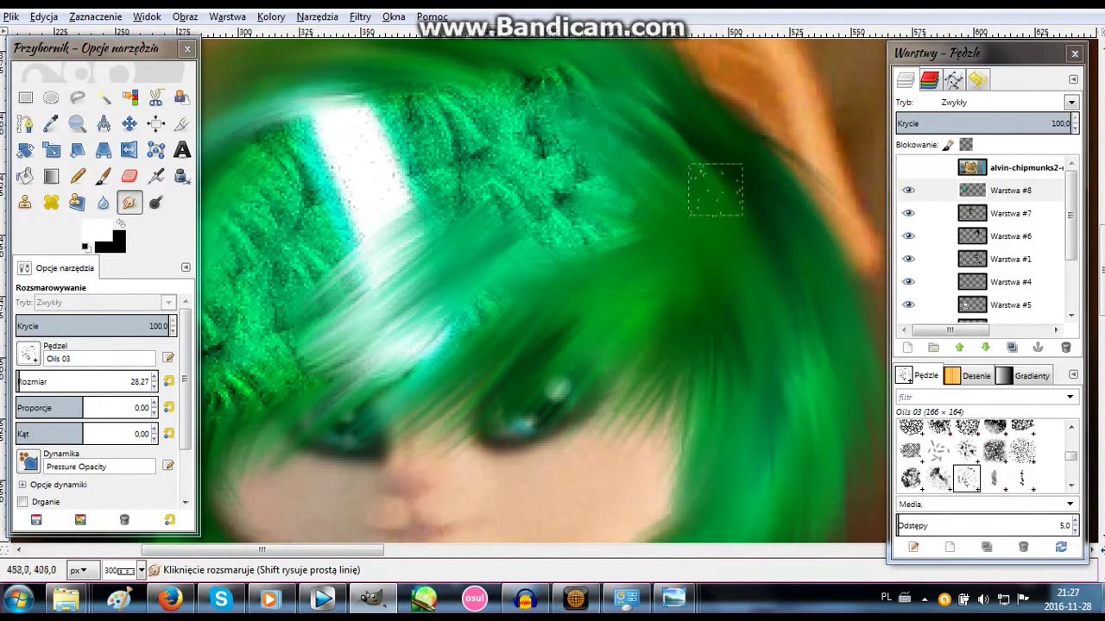
{"action": "left_click_drag", "start_coordinate": [714, 190], "coordinate": [552, 233]}
{"action": "left_click_drag", "start_coordinate": [605, 121], "coordinate": [682, 397]}
{"action": "left_click_drag", "start_coordinate": [622, 328], "coordinate": [414, 362]}
{"action": "left_click_drag", "start_coordinate": [605, 172], "coordinate": [406, 121]}
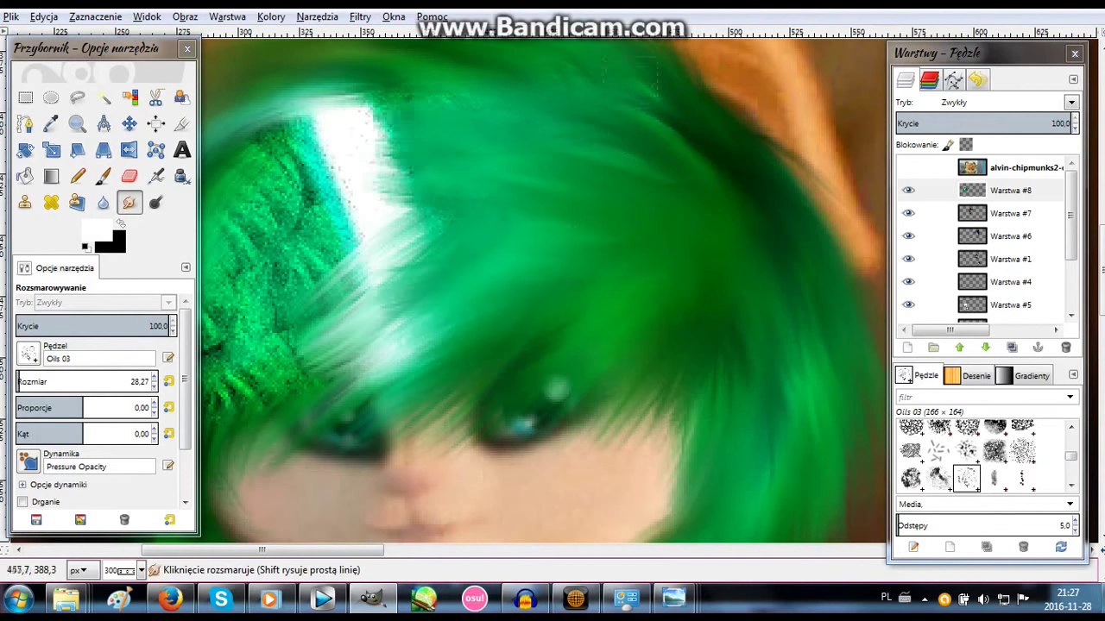
Blend the hat's right part into the hair and smudge away the remaining textured patch.
{"action": "scroll", "coordinate": [622, 78], "scroll_direction": "left", "scroll_amount": 3}
{"action": "left_click_drag", "start_coordinate": [518, 285], "coordinate": [656, 156]}
{"action": "mouse_move", "coordinate": [483, 277]}
{"action": "left_mouse_down"}
{"action": "mouse_move", "coordinate": [638, 126]}
{"action": "mouse_move", "coordinate": [466, 216]}
{"action": "left_mouse_up"}
{"action": "left_click_drag", "start_coordinate": [536, 138], "coordinate": [414, 389]}
{"action": "left_click_drag", "start_coordinate": [466, 259], "coordinate": [535, 415]}
{"action": "mouse_move", "coordinate": [604, 259]}
{"action": "left_mouse_down"}
{"action": "mouse_move", "coordinate": [438, 448]}
{"action": "mouse_move", "coordinate": [483, 285]}
{"action": "left_mouse_up"}
{"action": "scroll", "coordinate": [422, 415], "scroll_direction": "down", "scroll_amount": 2}
{"action": "left_click_drag", "start_coordinate": [415, 388], "coordinate": [561, 199]}
{"action": "scroll", "coordinate": [415, 345], "scroll_direction": "up", "scroll_amount": 3}
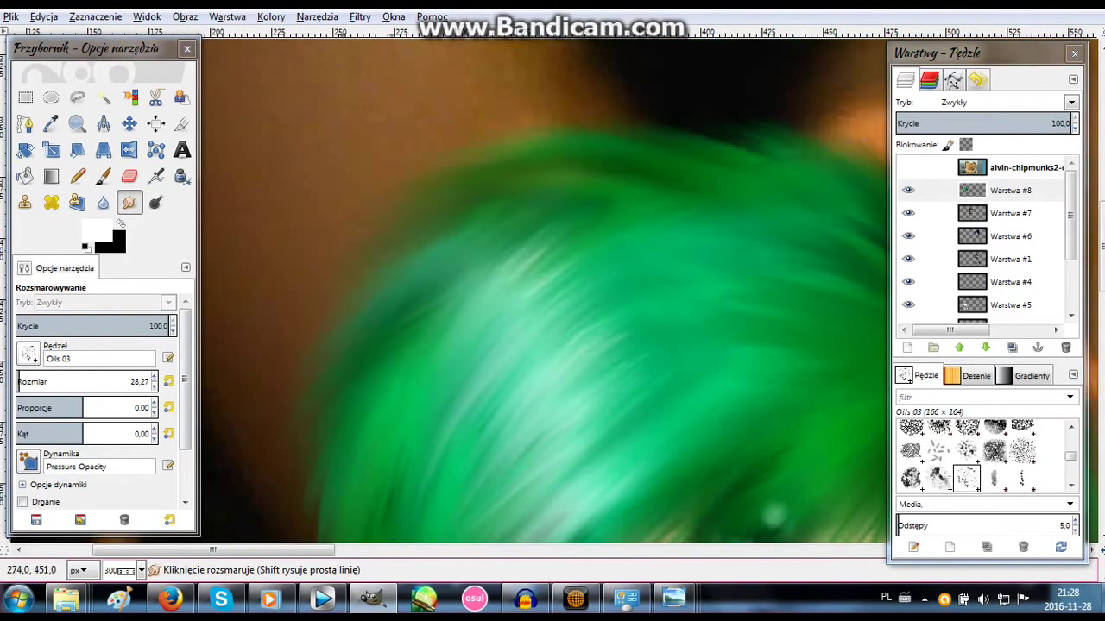
Clone the brown background over the orange ear edge beside the green hair.
{"action": "key", "text": "z"}
{"action": "left_click", "coordinate": [518, 302], "text": "ctrl"}
{"action": "key", "text": "s"}
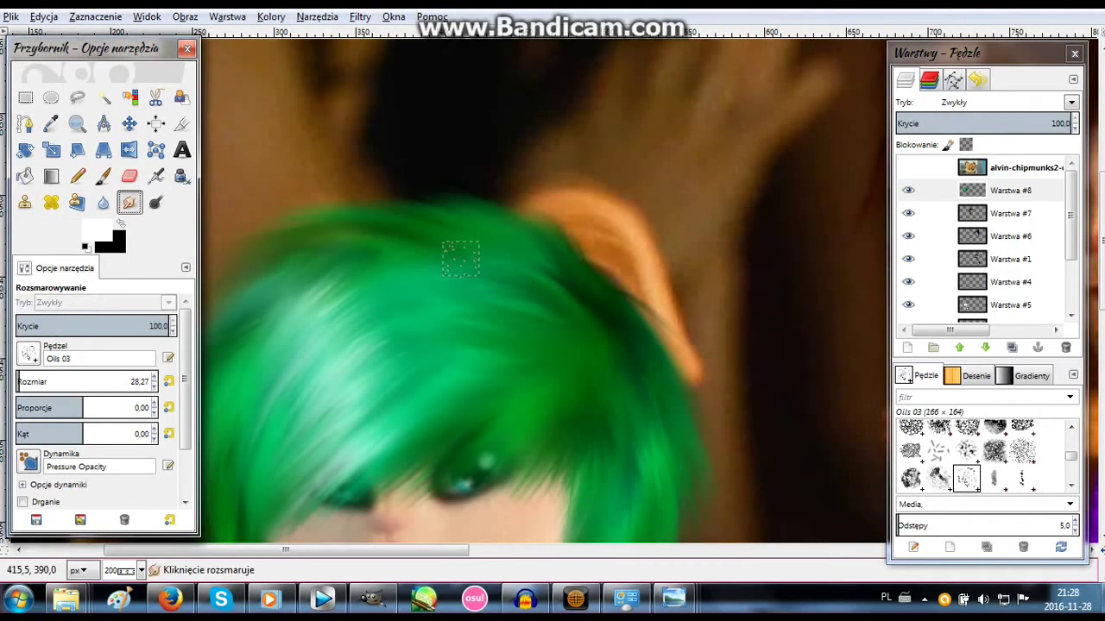
{"action": "key", "text": "c"}
{"action": "left_click", "coordinate": [633, 146], "text": "ctrl"}
{"action": "left_click_drag", "start_coordinate": [647, 220], "coordinate": [683, 341]}
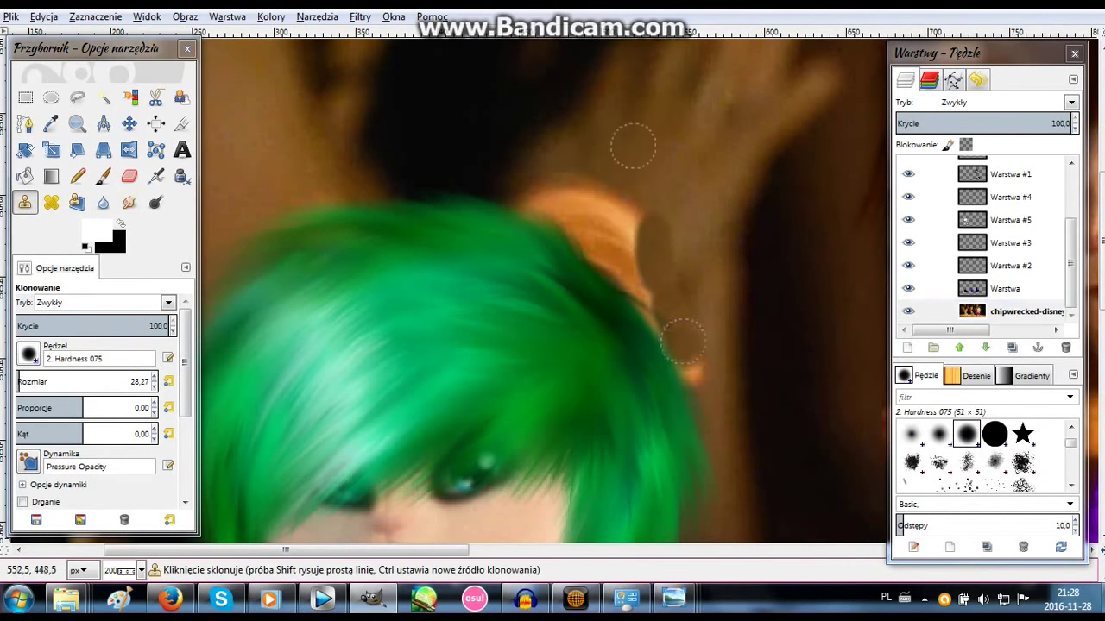
{"action": "left_click_drag", "start_coordinate": [612, 248], "coordinate": [621, 216]}
{"action": "key", "text": "h"}
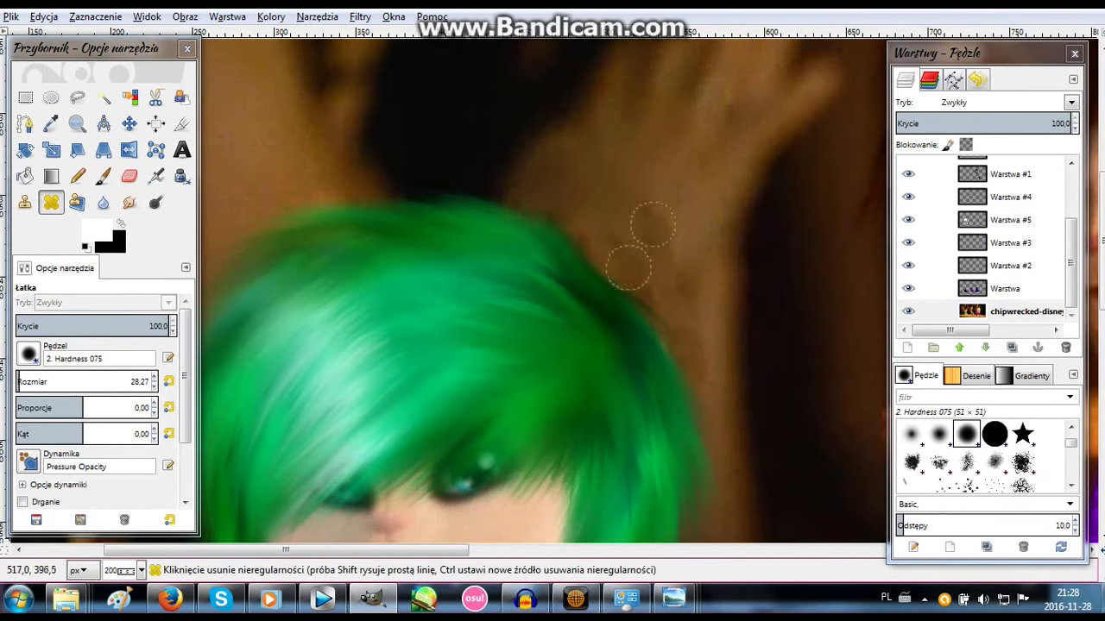
Select Warstwa #8, fade it to check underneath, then zoom out to 150%.
{"action": "scroll", "coordinate": [559, 140], "scroll_direction": "down", "scroll_amount": 5}
{"action": "key", "text": "z"}
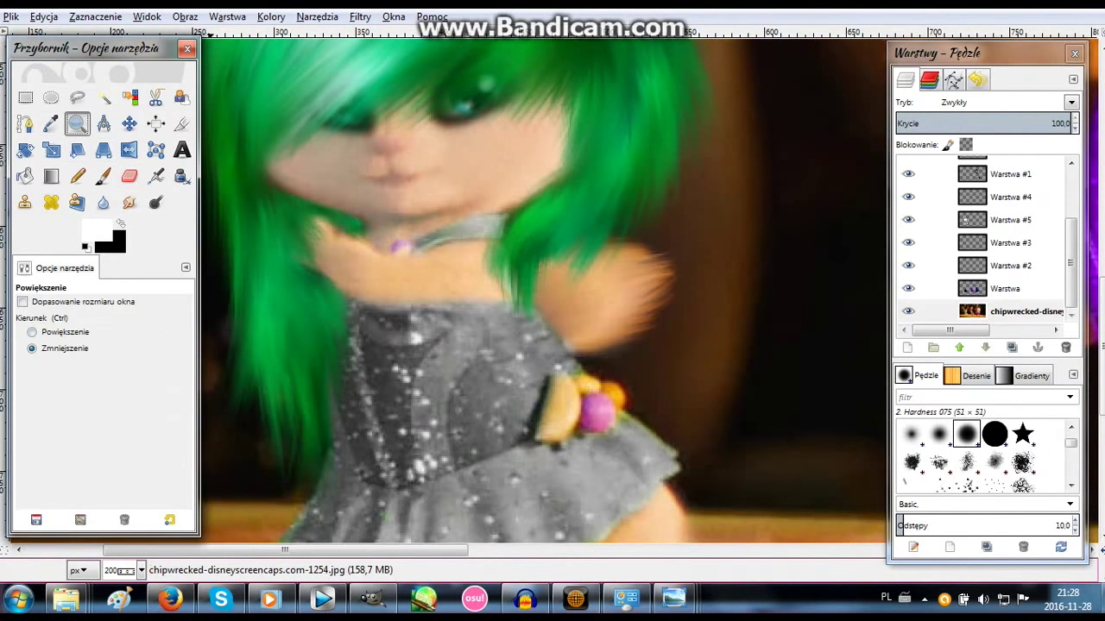
{"action": "left_click", "coordinate": [517, 259]}
{"action": "left_click", "coordinate": [1010, 190]}
{"action": "left_click_drag", "start_coordinate": [1061, 123], "coordinate": [993, 124]}
{"action": "key", "text": "shift+e"}
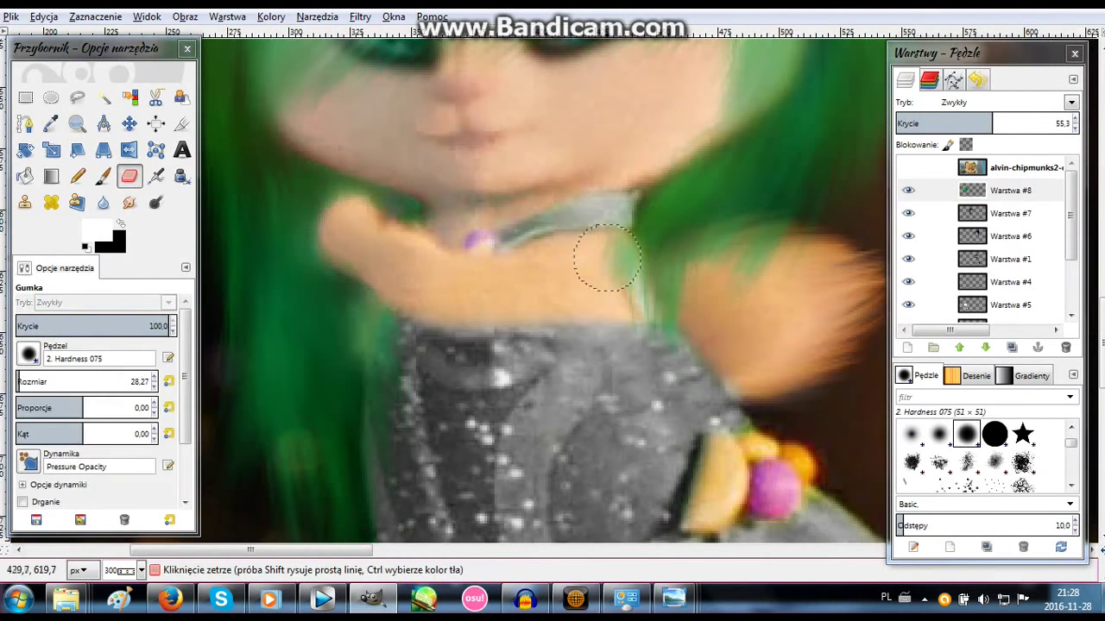
{"action": "key", "text": "ctrl+z"}
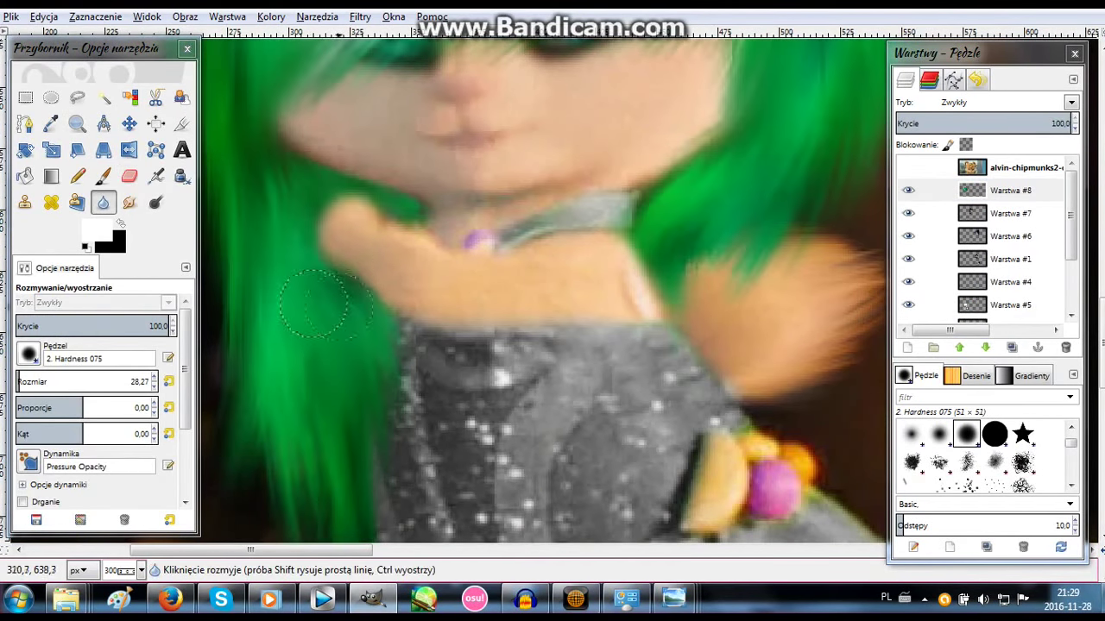
{"action": "key", "text": "z"}
{"action": "left_click", "coordinate": [449, 270]}
{"action": "key", "text": "minus"}
Add new layer Warstwa #9 and move it below Warstwa #6.
{"action": "key", "text": "shift+ctrl+n"}
{"action": "key", "text": "Return"}
{"action": "left_click_drag", "start_coordinate": [1010, 190], "coordinate": [1010, 259]}
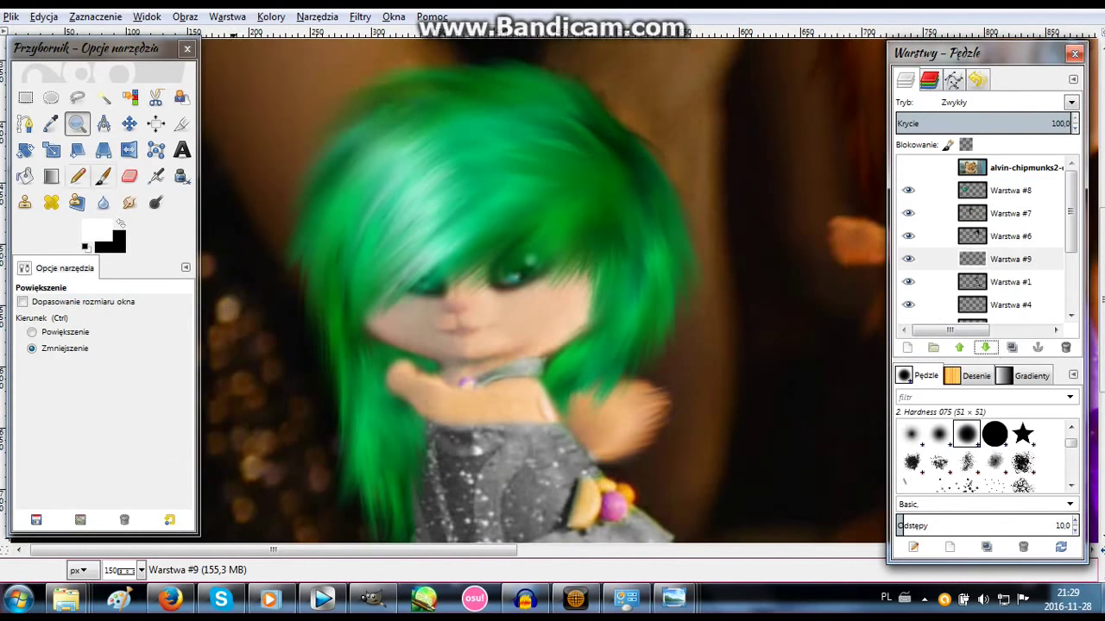
Paint dark touch-up marks along the arm and dress edges.
{"action": "key", "text": "p"}
{"action": "scroll", "coordinate": [584, 307], "scroll_direction": "down", "scroll_amount": 3}
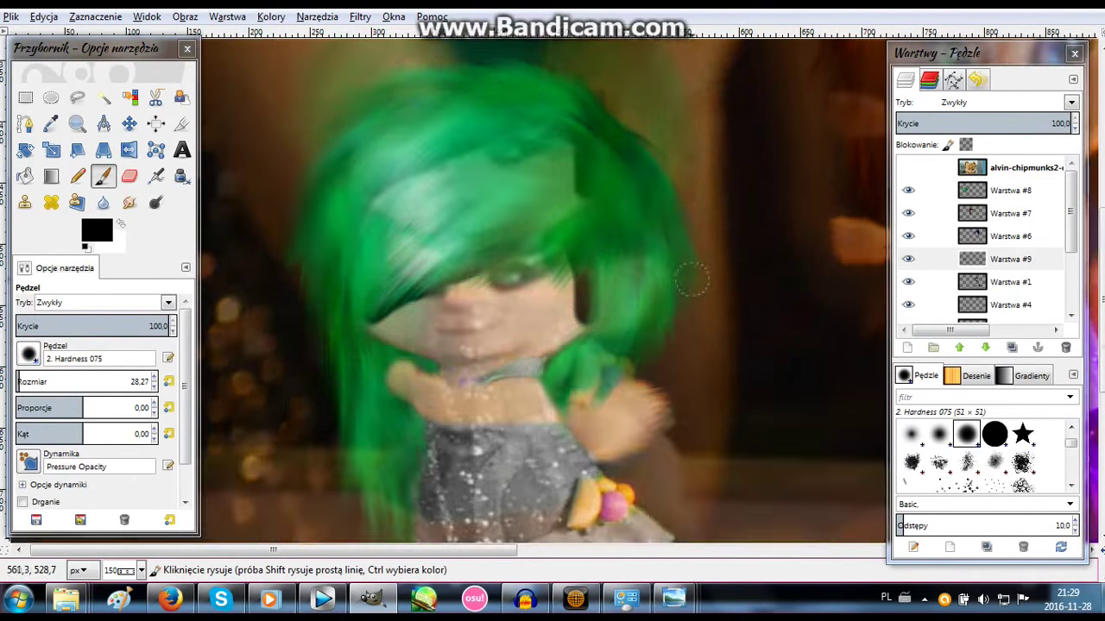
{"action": "left_click_drag", "start_coordinate": [533, 266], "coordinate": [553, 295]}
{"action": "left_click", "coordinate": [426, 331]}
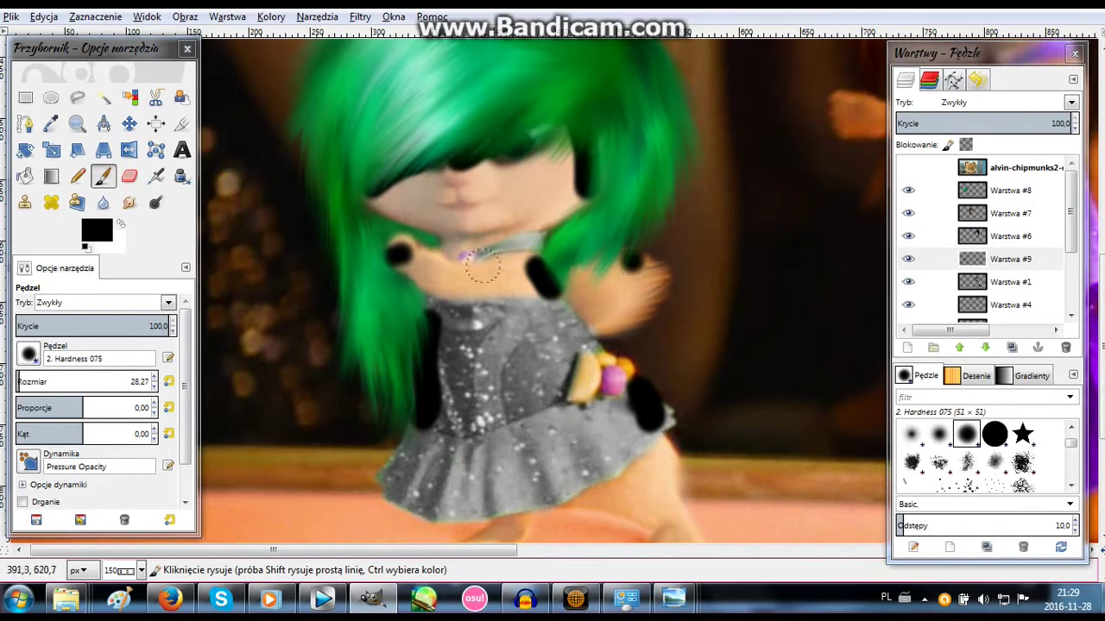
Review the arm, dress and leg edges, switch to Blur, and fit the whole image in view.
{"action": "scroll", "coordinate": [484, 269], "scroll_direction": "right", "scroll_amount": 5}
{"action": "scroll", "coordinate": [764, 406], "scroll_direction": "up", "scroll_amount": 10}
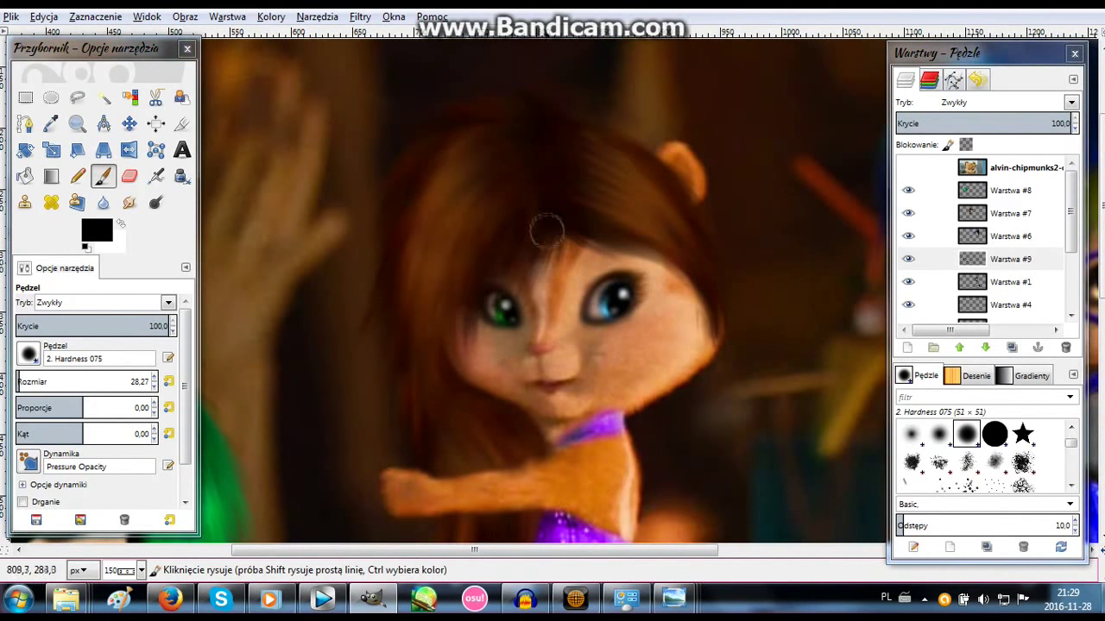
{"action": "scroll", "coordinate": [536, 224], "scroll_direction": "down", "scroll_amount": 10}
{"action": "scroll", "coordinate": [518, 226], "scroll_direction": "right", "scroll_amount": 7}
{"action": "scroll", "coordinate": [439, 231], "scroll_direction": "up", "scroll_amount": 10}
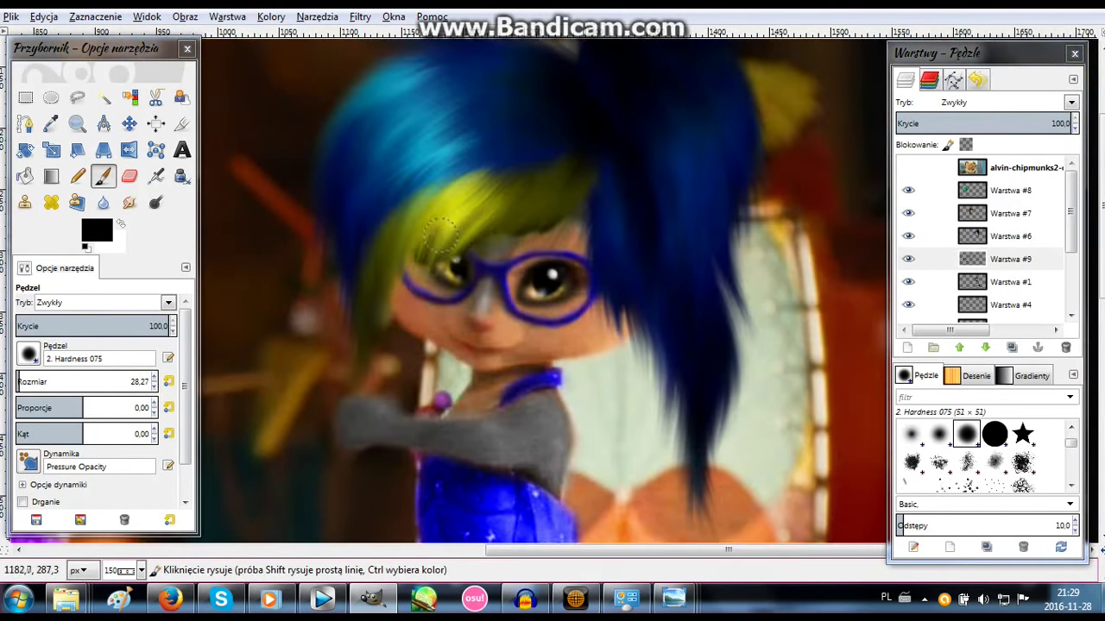
{"action": "scroll", "coordinate": [405, 281], "scroll_direction": "down", "scroll_amount": 6}
{"action": "scroll", "coordinate": [518, 259], "scroll_direction": "down", "scroll_amount": 4}
{"action": "scroll", "coordinate": [604, 250], "scroll_direction": "down", "scroll_amount": 3}
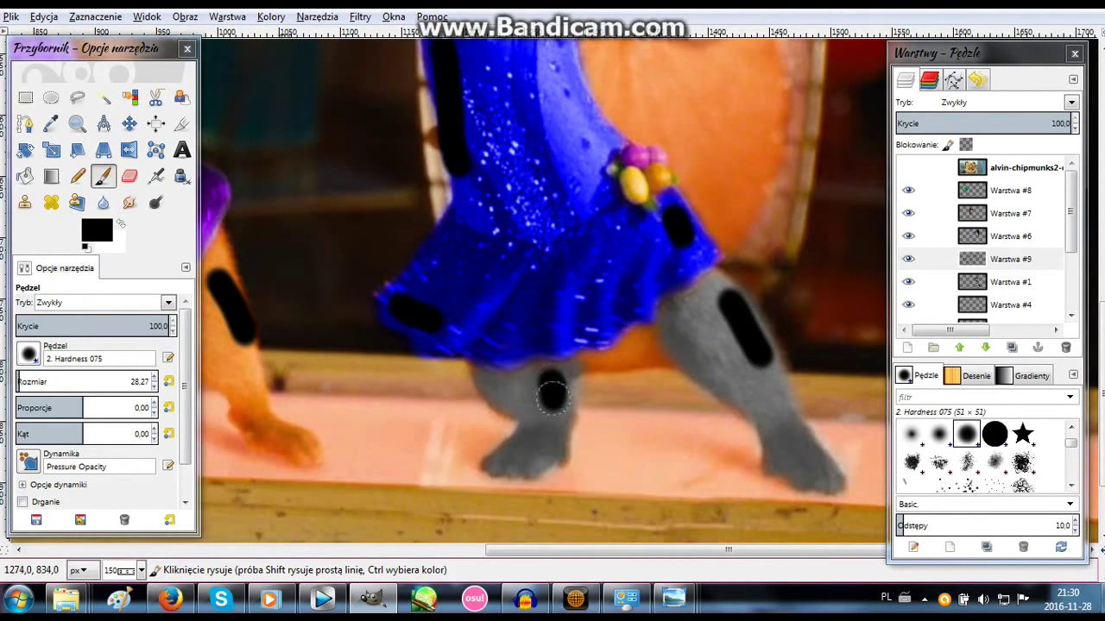
{"action": "scroll", "coordinate": [567, 458], "scroll_direction": "up", "scroll_amount": 9}
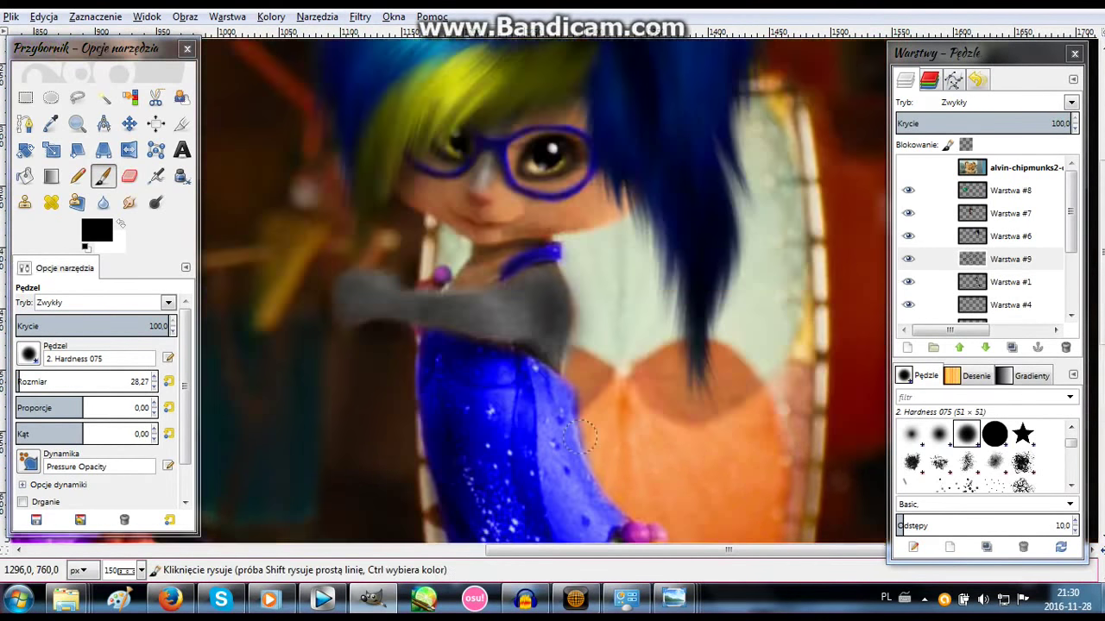
{"action": "scroll", "coordinate": [567, 457], "scroll_direction": "up", "scroll_amount": 4}
{"action": "scroll", "coordinate": [747, 373], "scroll_direction": "down", "scroll_amount": 7}
{"action": "scroll", "coordinate": [746, 373], "scroll_direction": "down", "scroll_amount": 6}
{"action": "key", "text": "shift+u"}
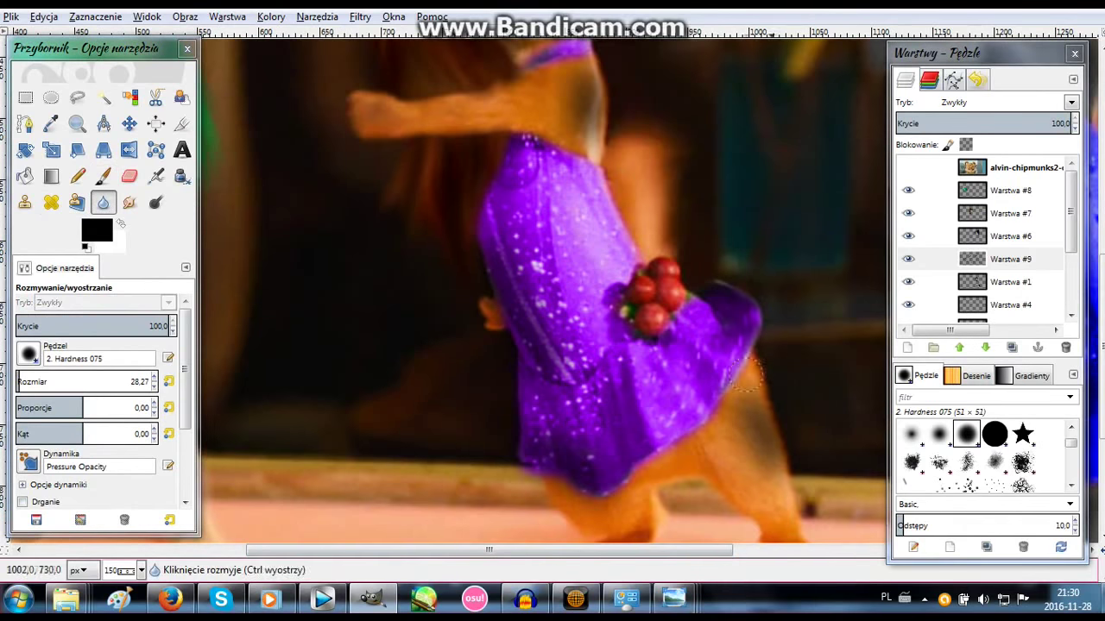
{"action": "key", "text": "1"}
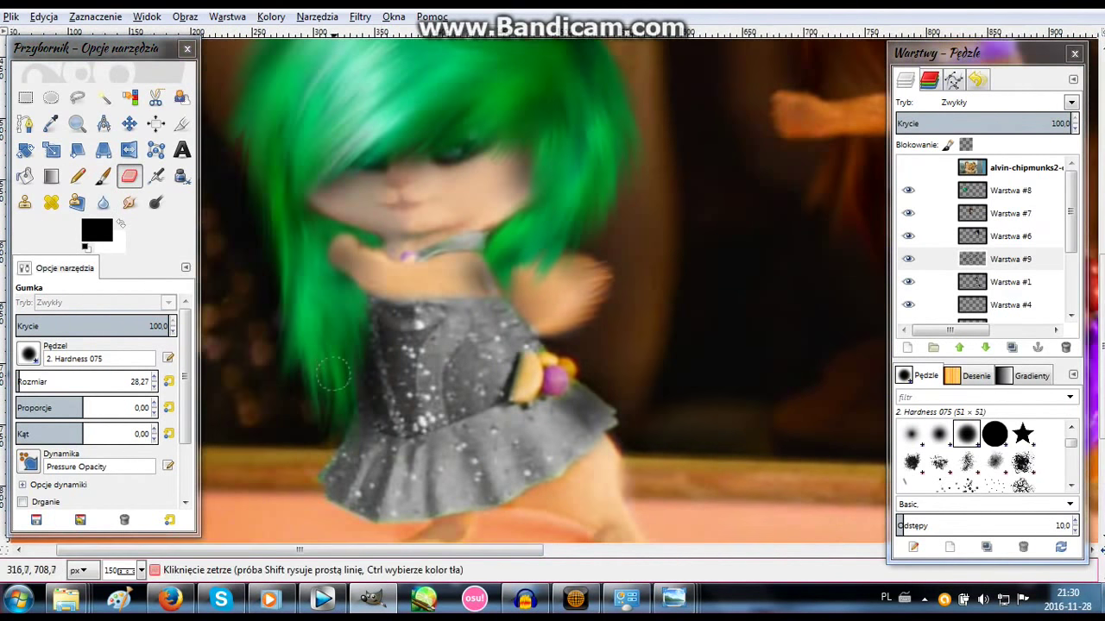
{"action": "key", "text": "z"}
{"action": "double_click", "coordinate": [240, 281]}
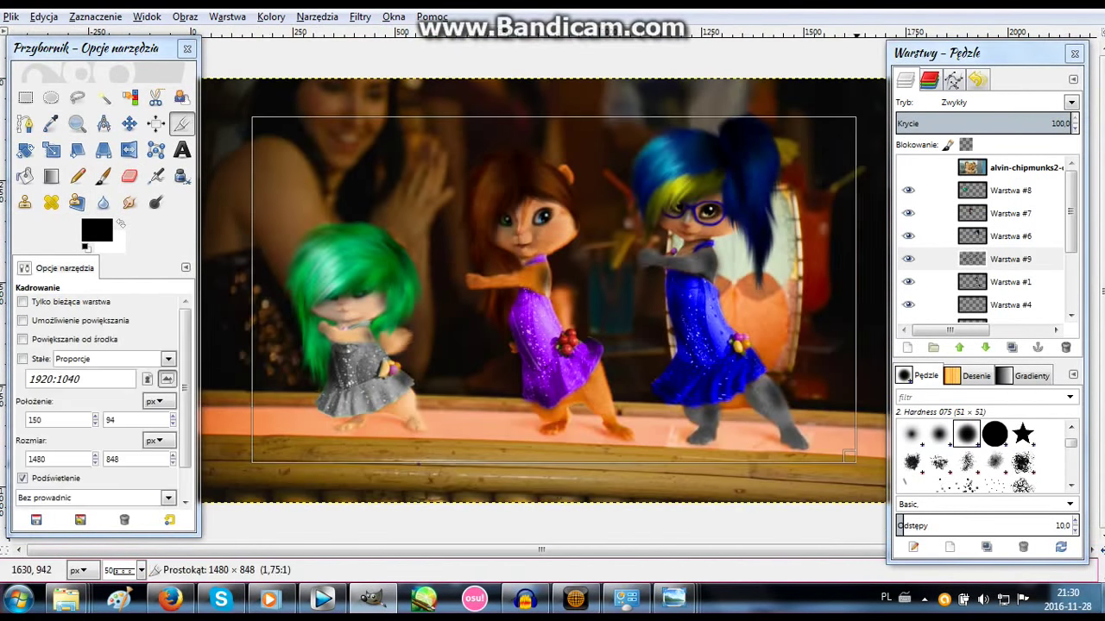
Crop the picture to 1480 × 848, select the arm region, and enlarge the brush to 182.
{"action": "key", "text": "Return"}
{"action": "key", "text": "u"}
{"action": "left_click", "coordinate": [281, 199]}
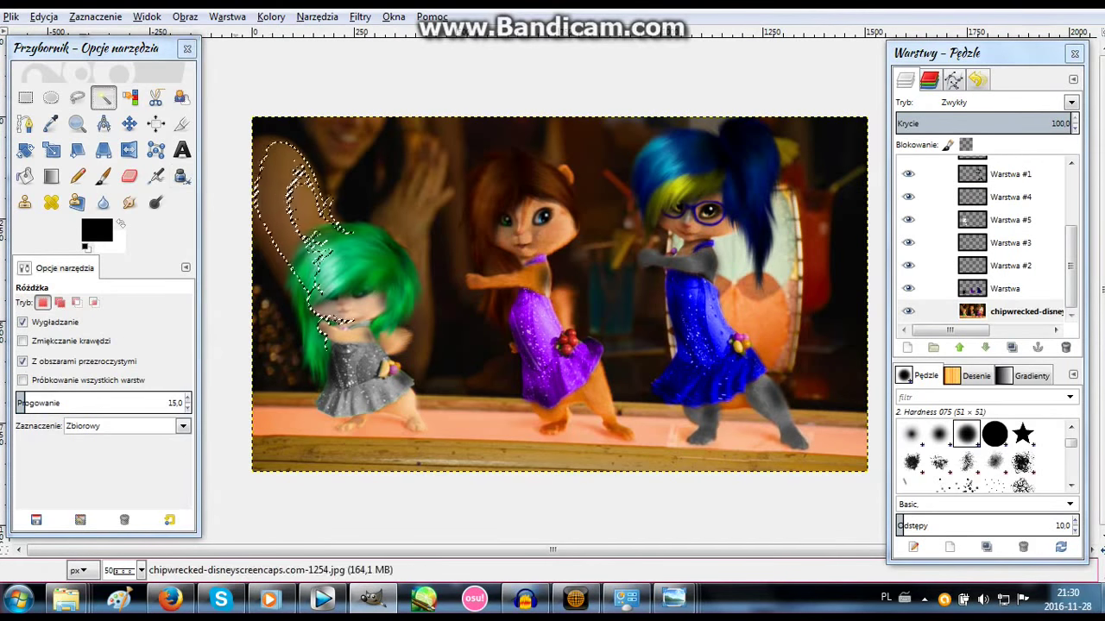
{"action": "left_click", "coordinate": [103, 176]}
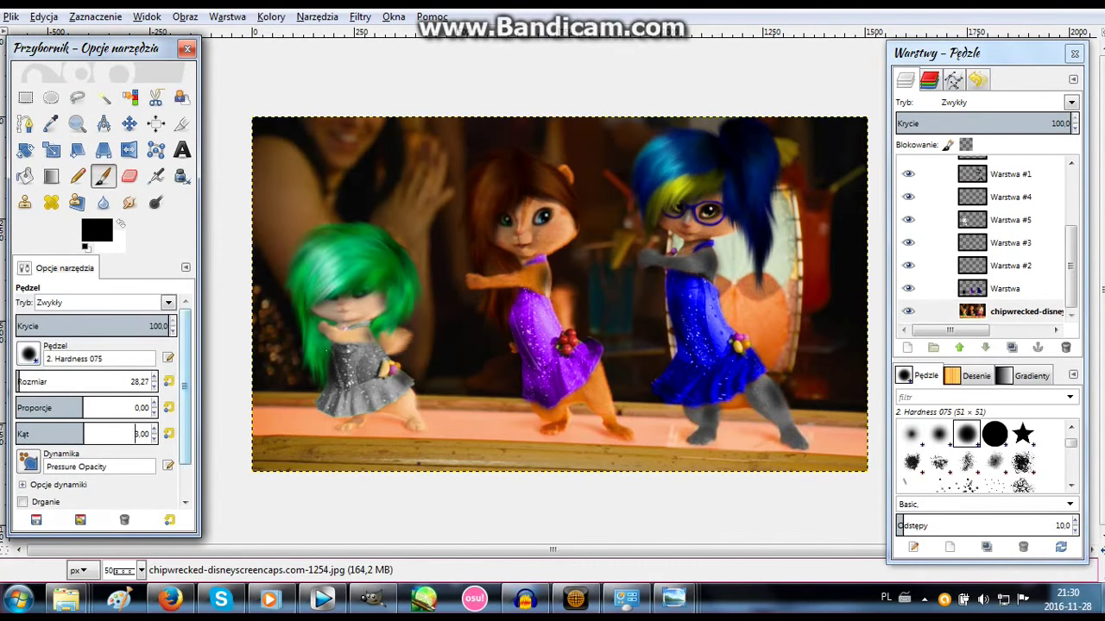
{"action": "key", "text": "bracketright"}
{"action": "key", "text": "bracketright"}
{"action": "key", "text": "bracketright"}
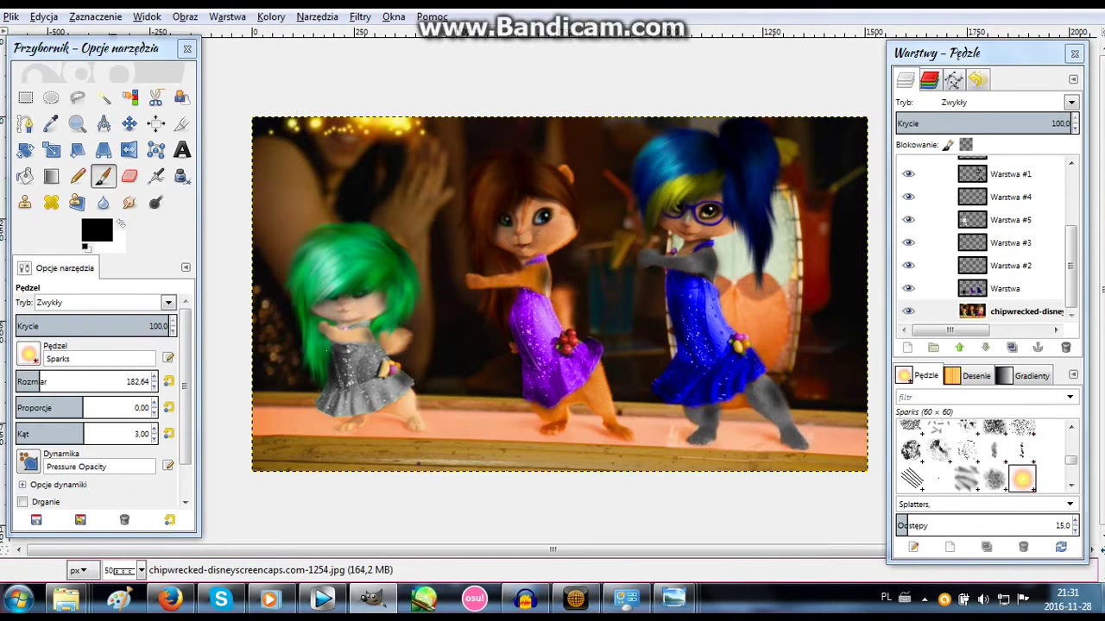
On new layer Warstwa #10, paint golden sparkles up the right and across the top, erasing some excess.
{"action": "key", "text": "shift+ctrl+n"}
{"action": "key", "text": "Return"}
{"action": "left_click", "coordinate": [258, 155]}
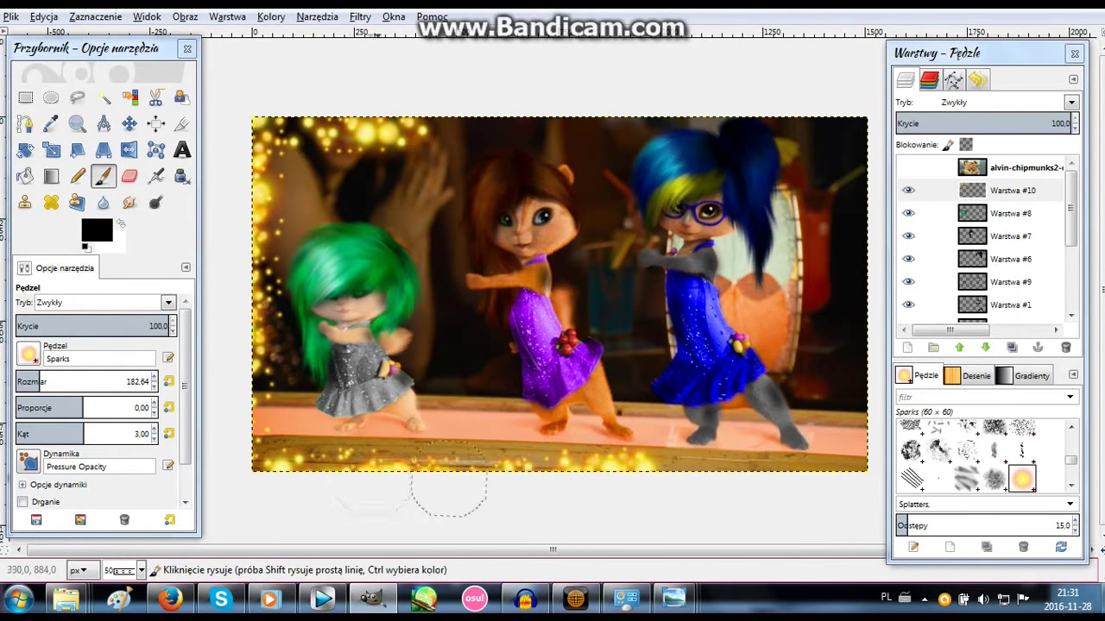
{"action": "left_click_drag", "start_coordinate": [863, 343], "coordinate": [371, 133]}
{"action": "key", "text": "shift+e"}
{"action": "left_click_drag", "start_coordinate": [690, 143], "coordinate": [744, 157]}
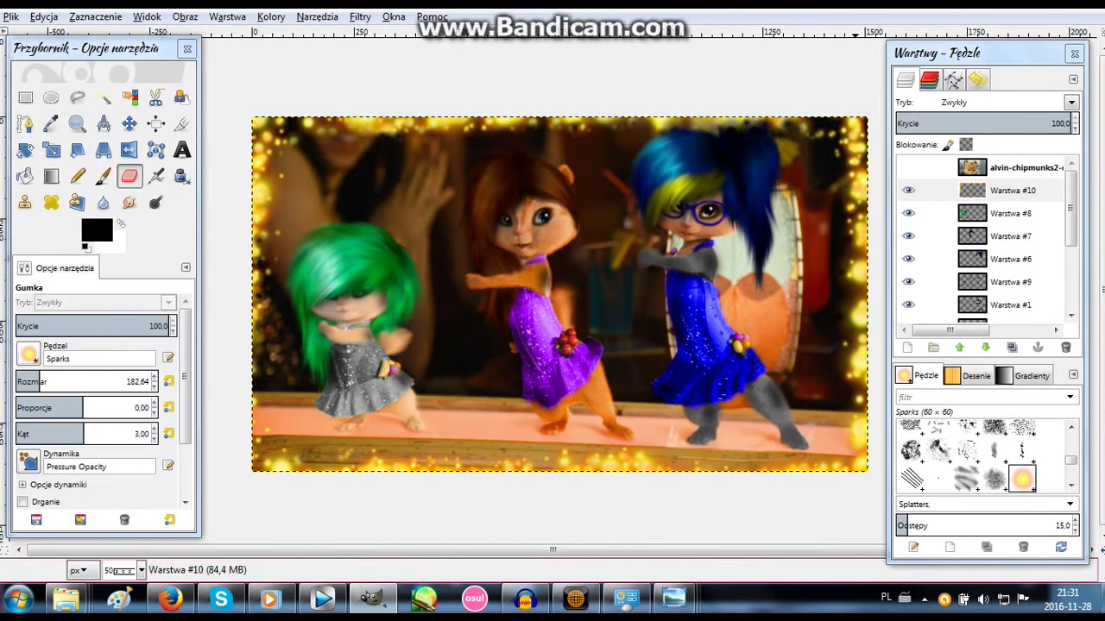
Add new layer Warstwa #11 with Color blend mode.
{"action": "key", "text": "shift+ctrl+n"}
{"action": "key", "text": "Return"}
{"action": "left_click", "coordinate": [1070, 102]}
{"action": "left_click", "coordinate": [926, 560]}
Paint aquamarine down the left edge with the 2. Hardness 075 brush.
{"action": "left_click", "coordinate": [97, 231]}
{"action": "left_click", "coordinate": [158, 172]}
{"action": "left_click", "coordinate": [138, 101]}
{"action": "left_click", "coordinate": [223, 293]}
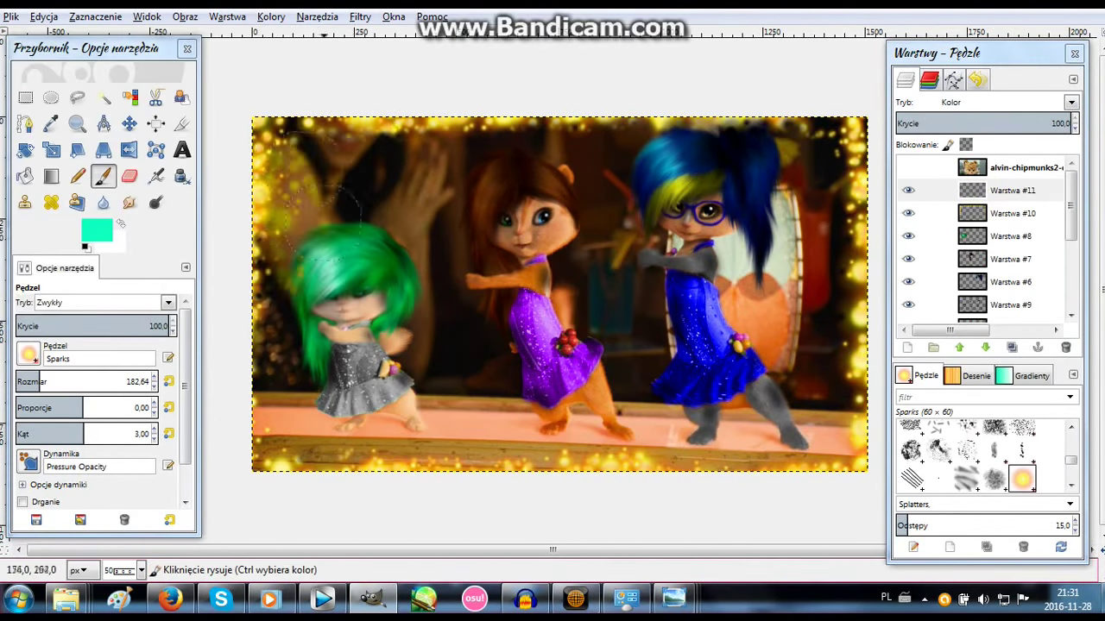
{"action": "left_click", "coordinate": [28, 353]}
{"action": "left_click", "coordinate": [82, 341]}
{"action": "left_click_drag", "start_coordinate": [263, 130], "coordinate": [234, 432]}
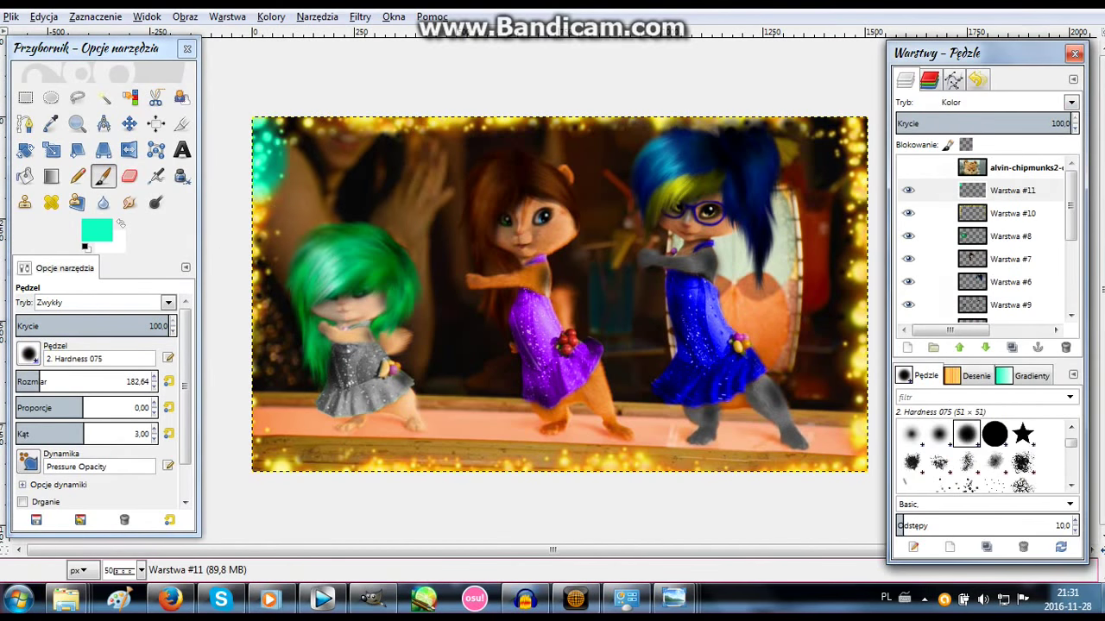
Paint purple along the top edge and dark blue down the right edge.
{"action": "left_click", "coordinate": [96, 230]}
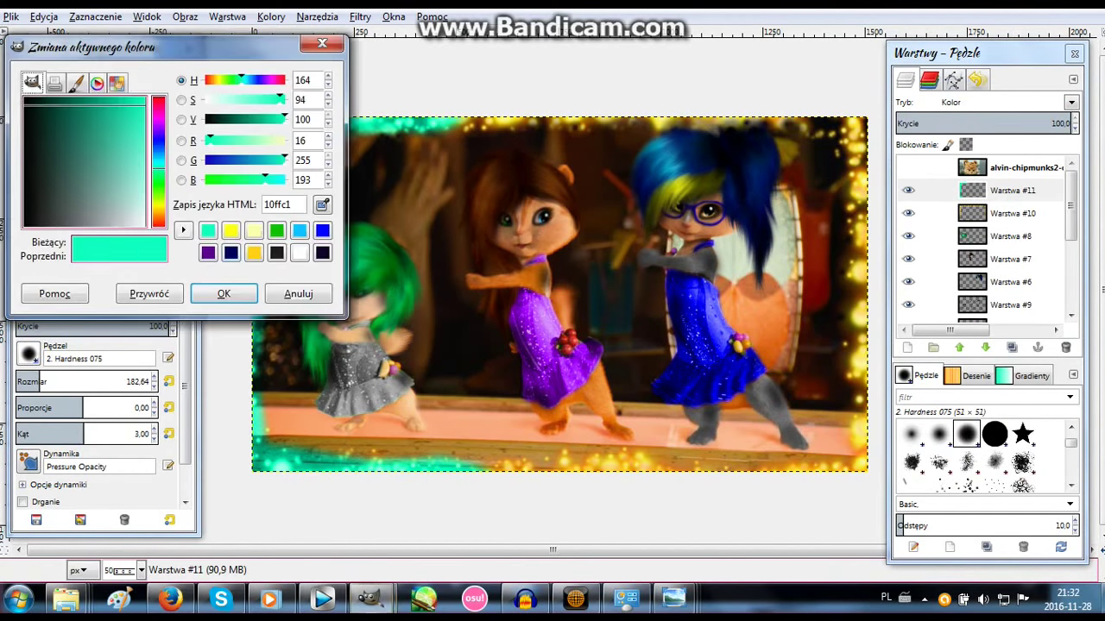
{"action": "left_click", "coordinate": [225, 291]}
{"action": "left_click_drag", "start_coordinate": [466, 125], "coordinate": [600, 103]}
{"action": "left_click", "coordinate": [97, 230]}
{"action": "left_click", "coordinate": [223, 291]}
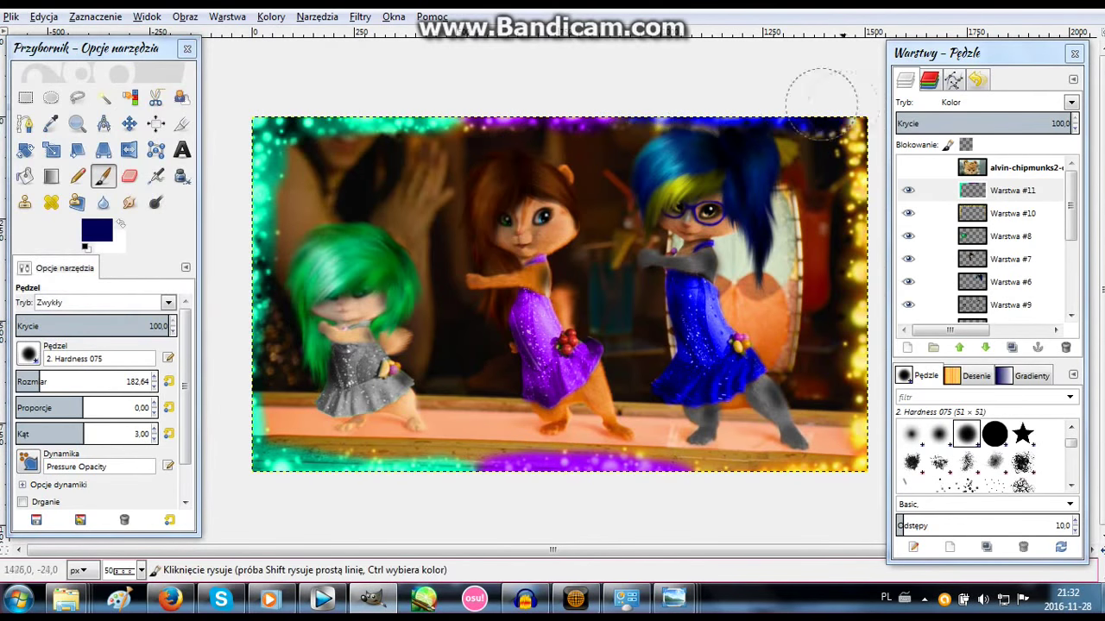
{"action": "left_click_drag", "start_coordinate": [850, 121], "coordinate": [871, 440]}
Gaussian-blur the colour strokes and lower the layer opacity to 45.6.
{"action": "key", "text": "shift+ctrl+f"}
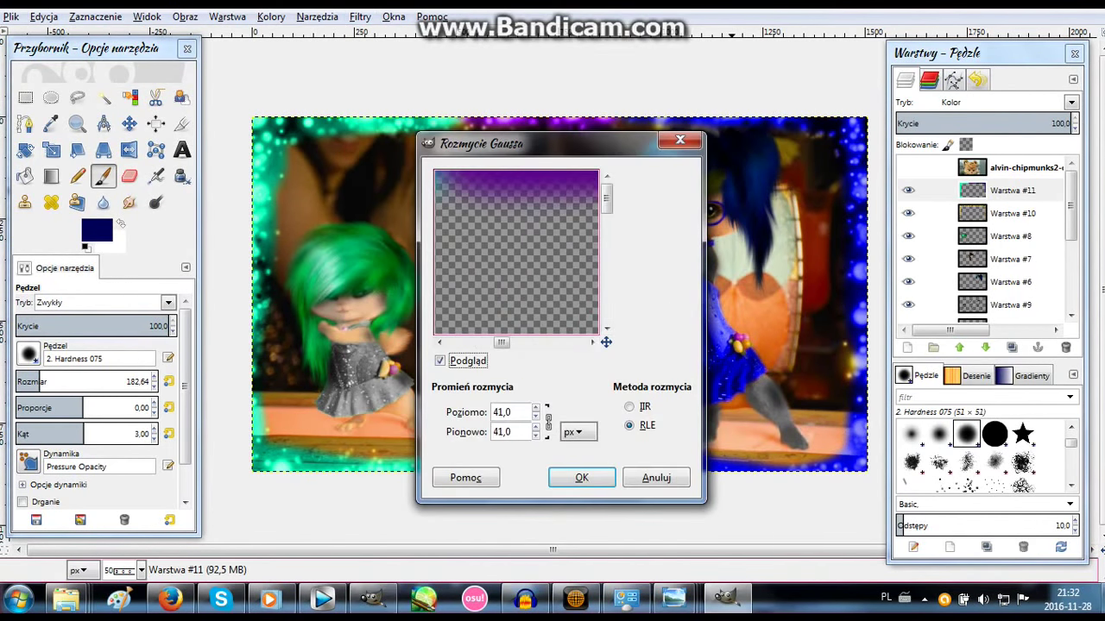
{"action": "left_click", "coordinate": [579, 412]}
{"action": "left_click", "coordinate": [982, 124]}
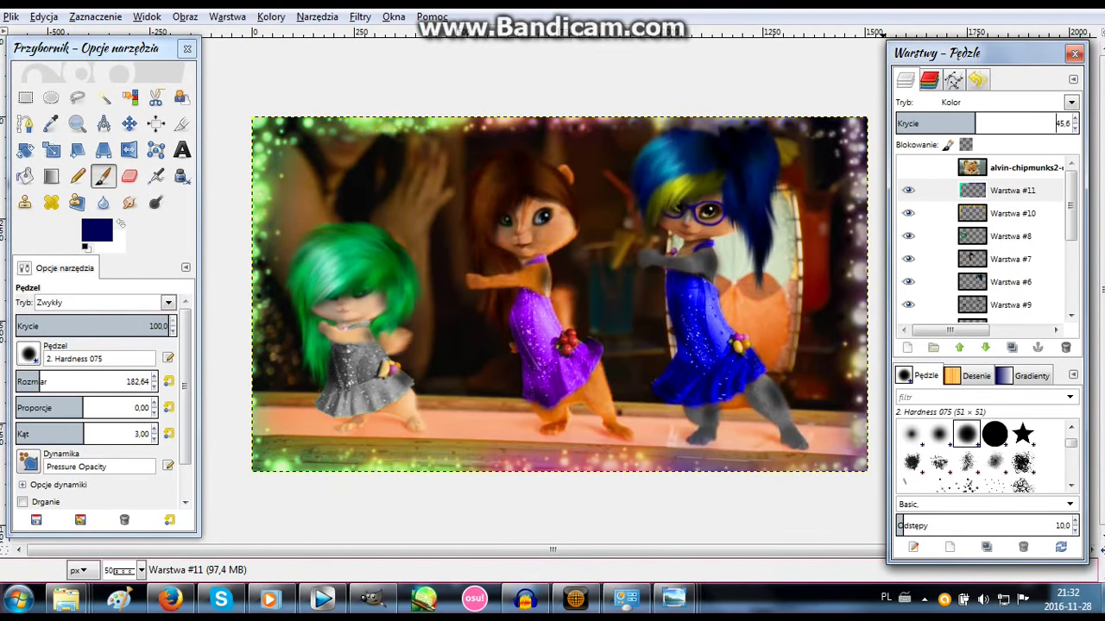
Save the image as chipwrecked-disneyscreencaps.com-1258.xcf in The Chipmunks & The Chipettes folder.
{"action": "key", "text": "shift+ctrl+s"}
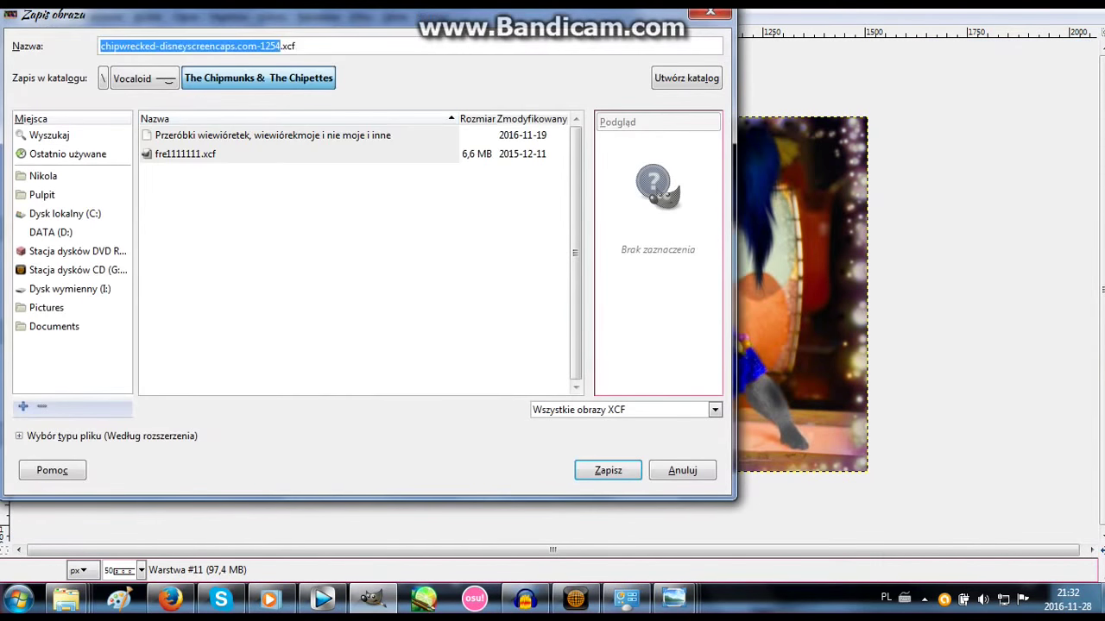